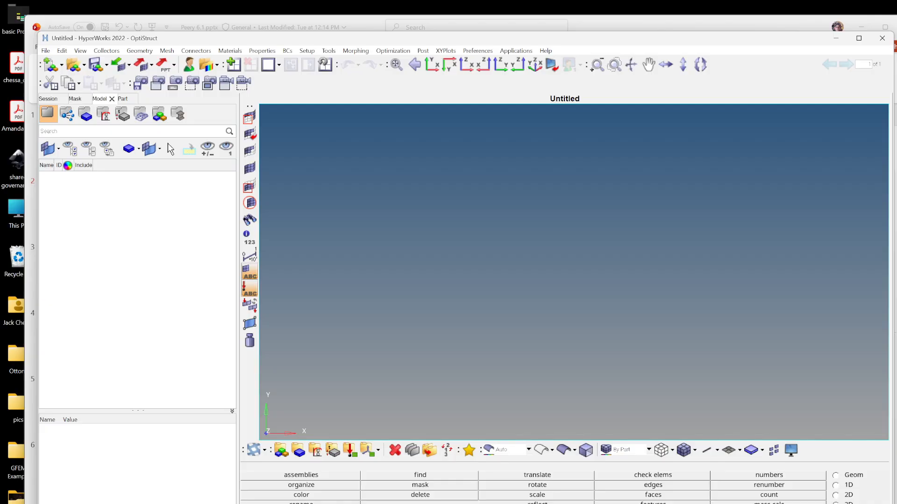
Review the Peery Problem 6.1 beam slide in PowerPoint and return to HyperWorks
drag(633, 42, 609, 43)
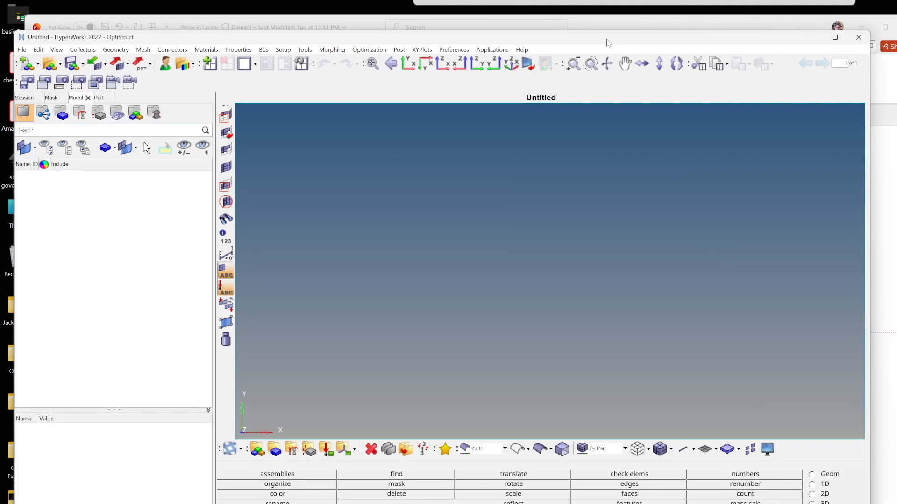
click(623, 27)
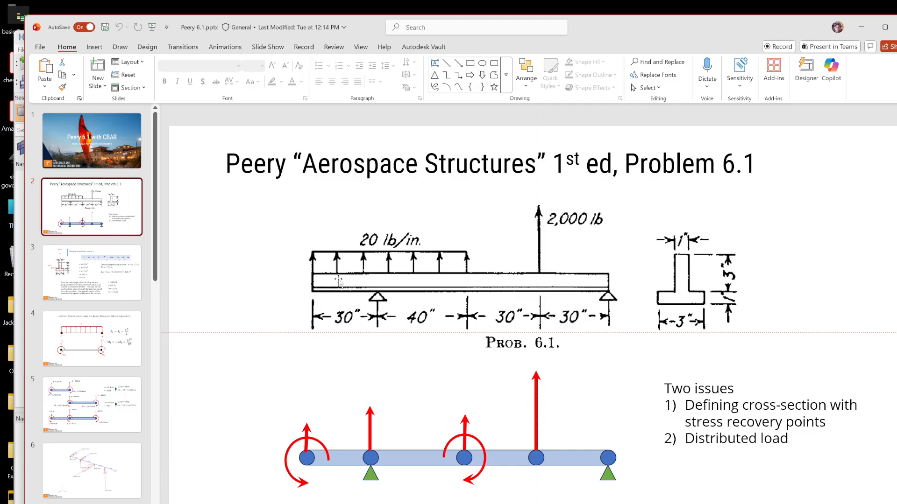
click(11, 218)
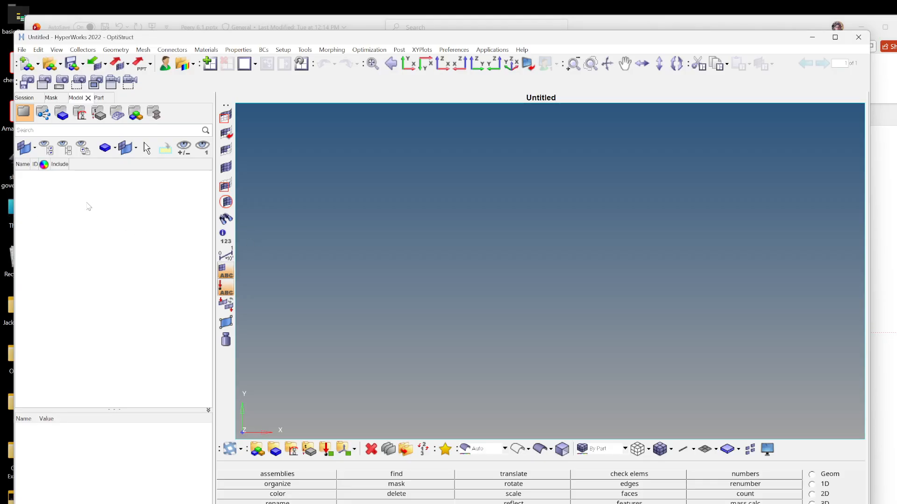
Create a new material in the model and name it aluminum
right_click(117, 209)
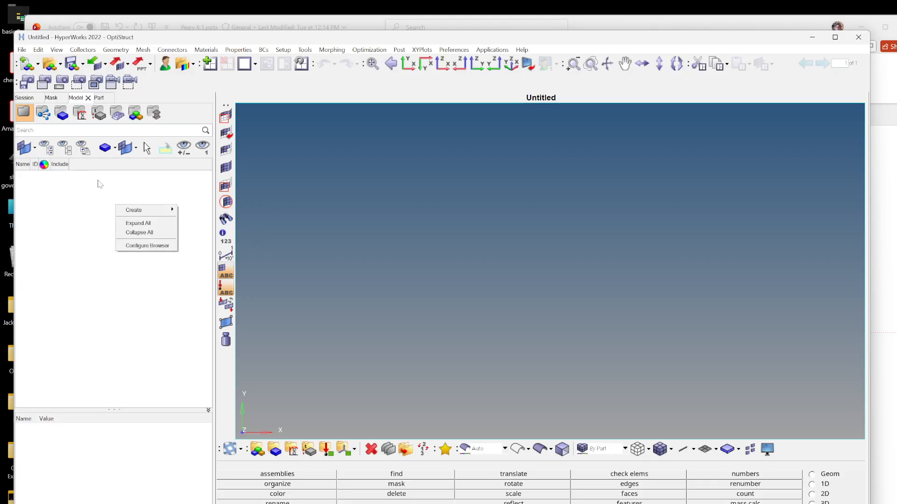
mouse_move(147, 211)
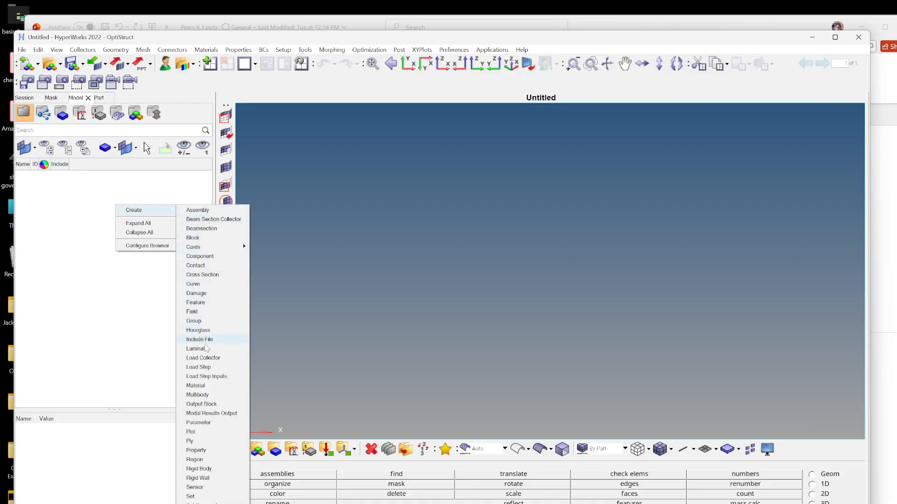
click(215, 387)
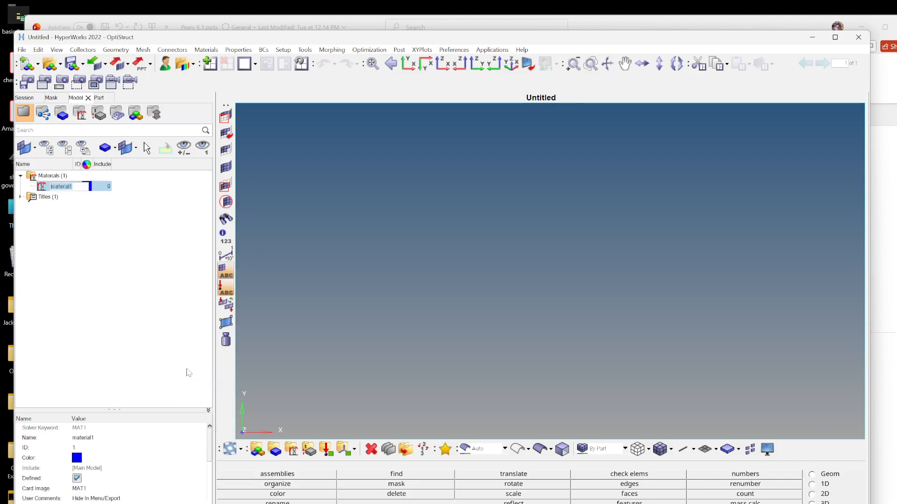
text(alum)
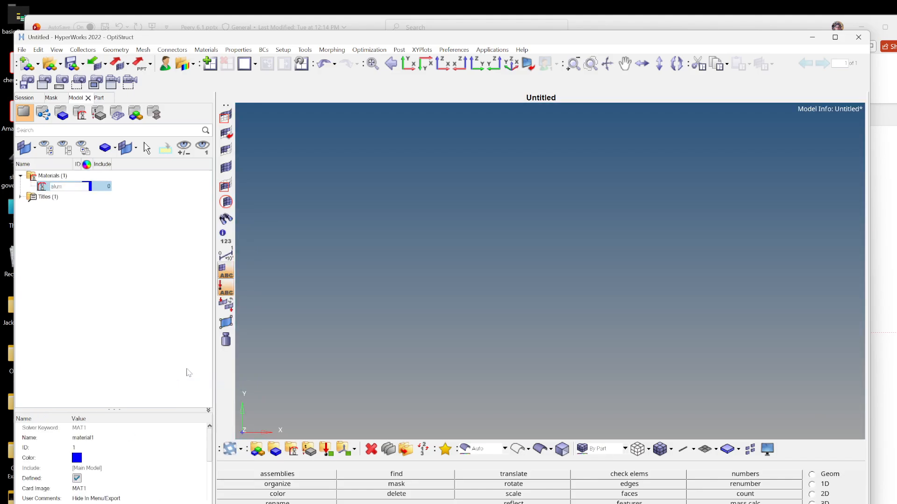
text(inum)
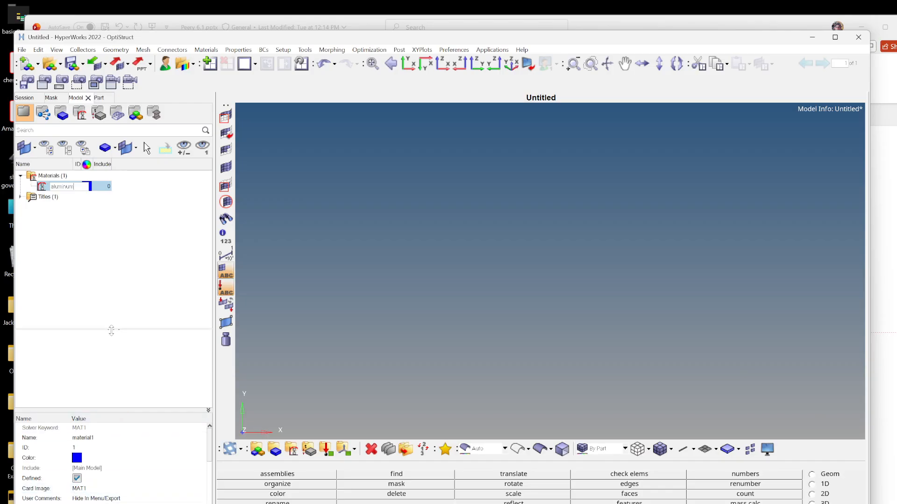
key(Return)
Set the aluminum material's elastic modulus E to 10e6
click(95, 430)
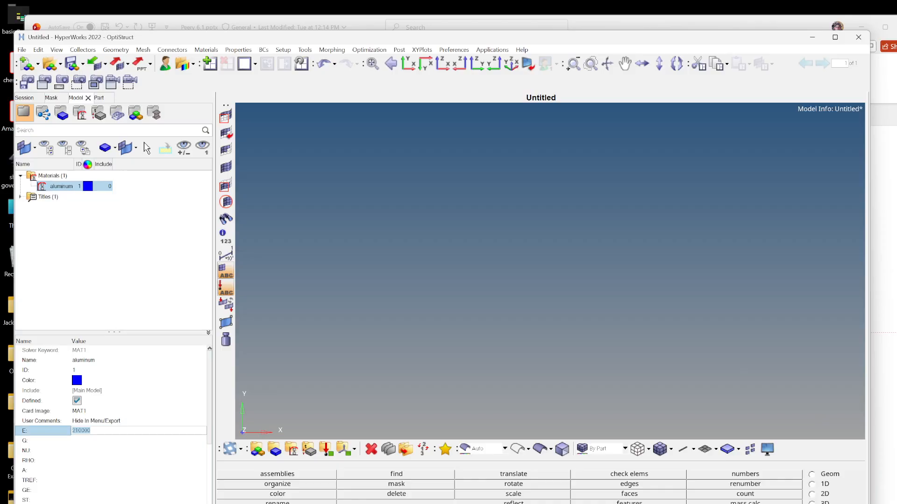
text(10e6)
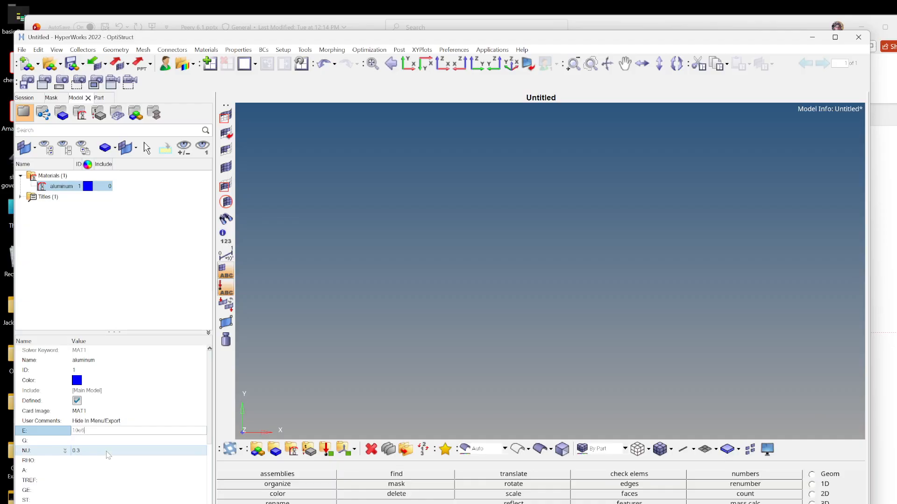
click(107, 451)
key(Return)
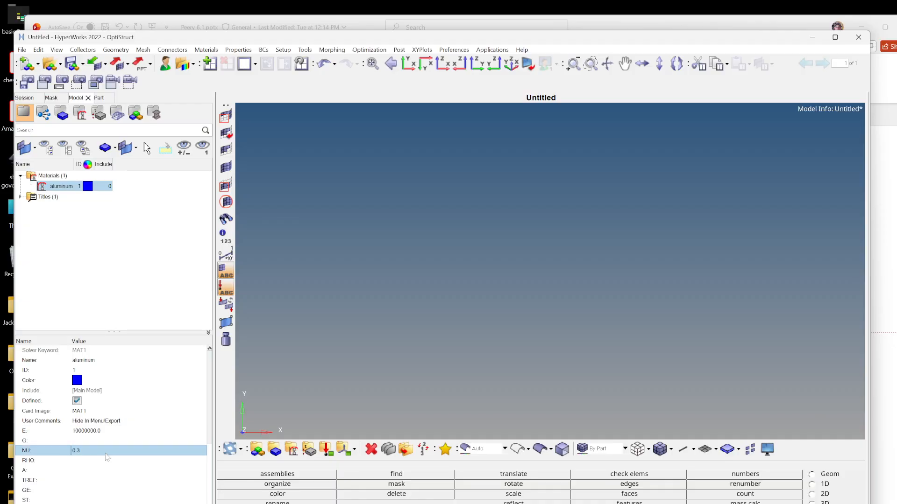
click(143, 240)
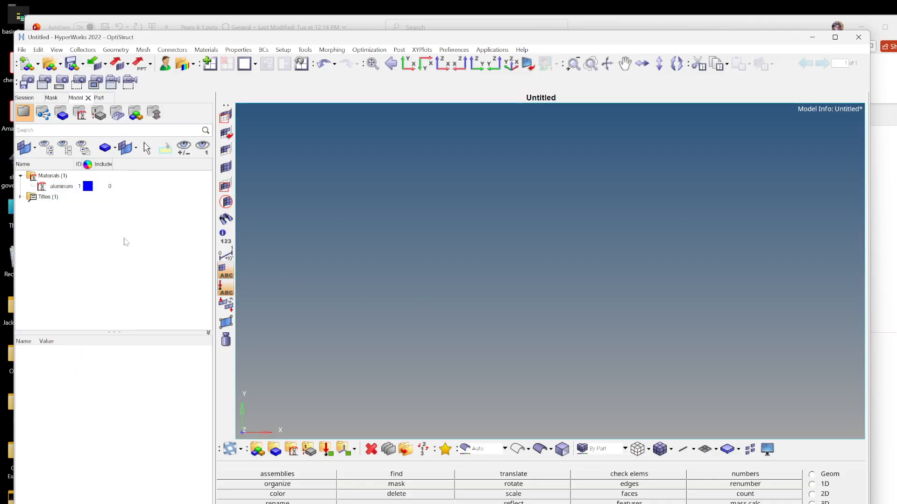
Open the aluminum material in Card Edit to examine its MAT1 card, and close the card without changes
right_click(63, 188)
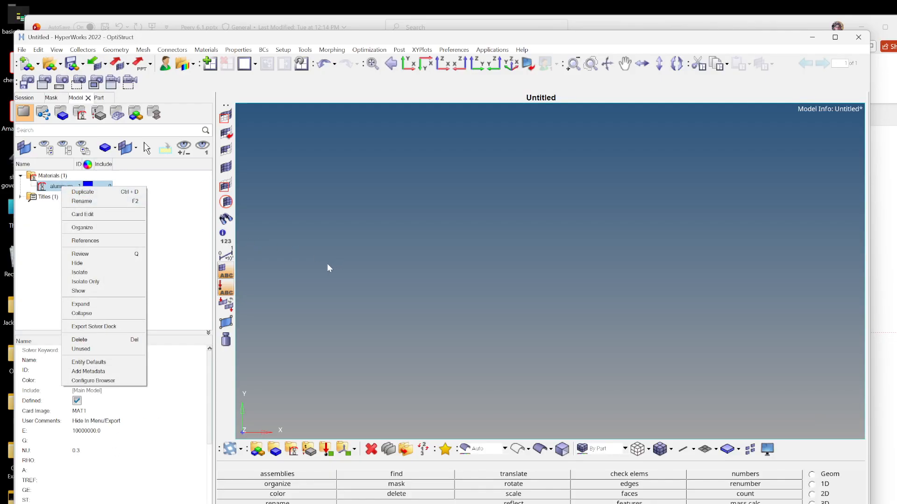
click(182, 254)
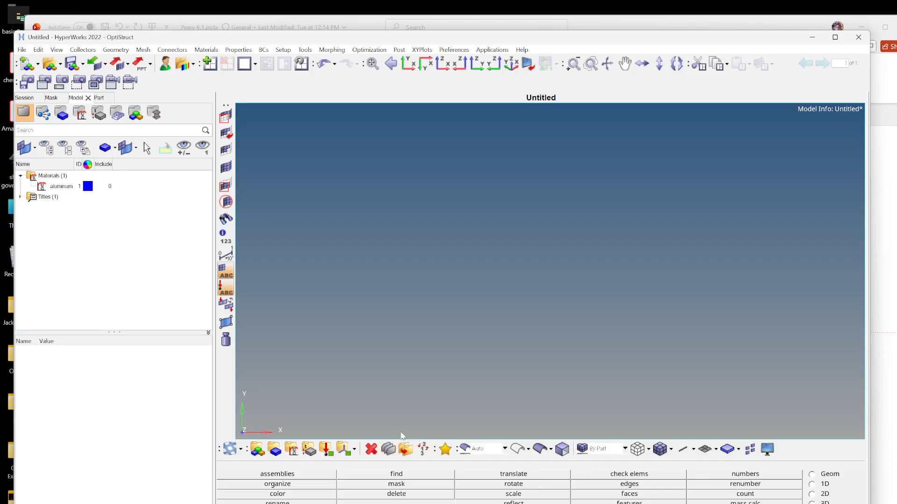
click(389, 450)
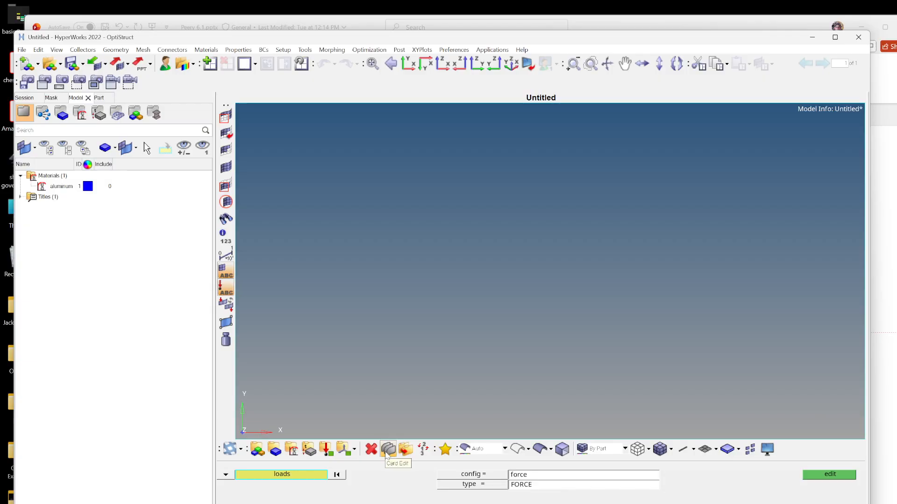
right_click(60, 191)
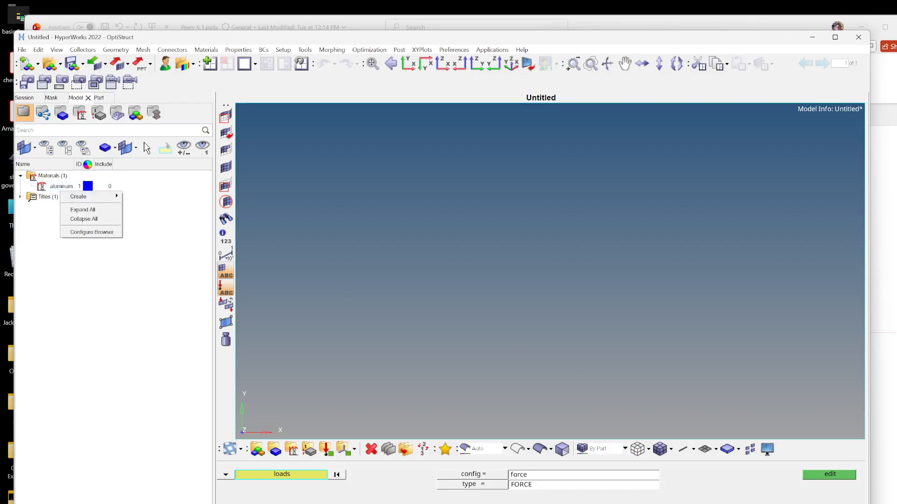
click(144, 143)
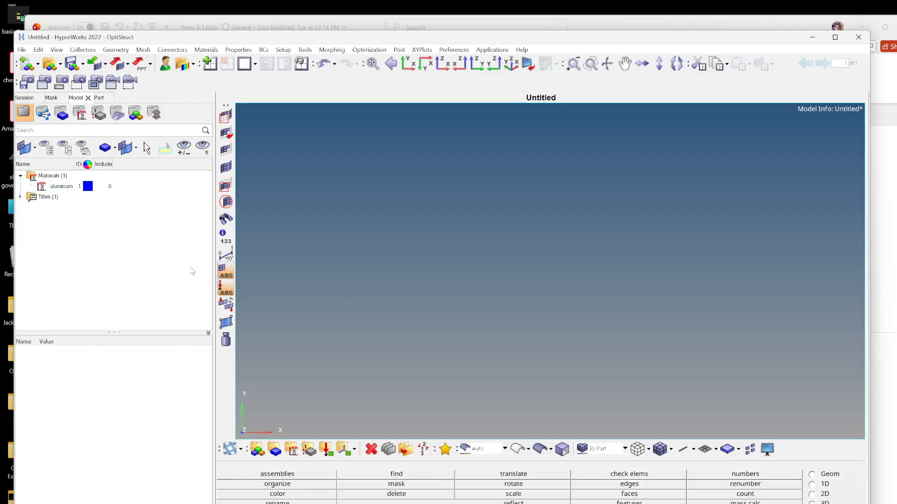
click(70, 186)
right_click(70, 186)
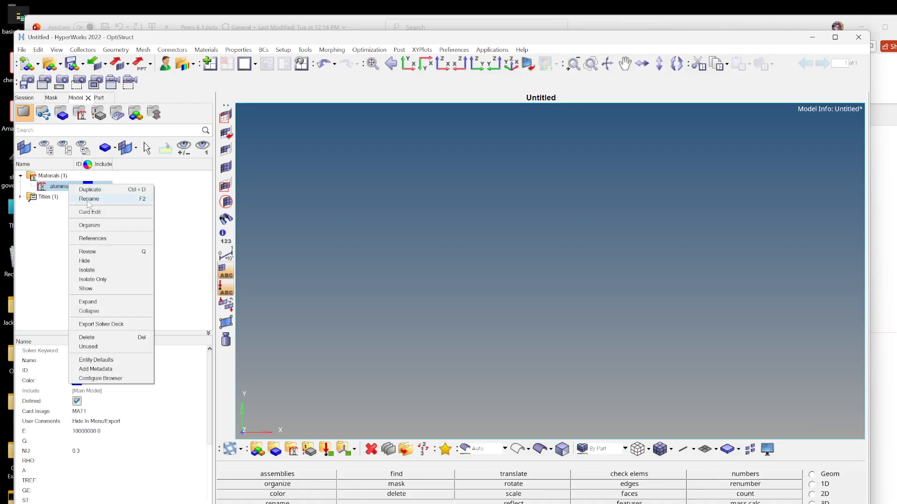
click(105, 213)
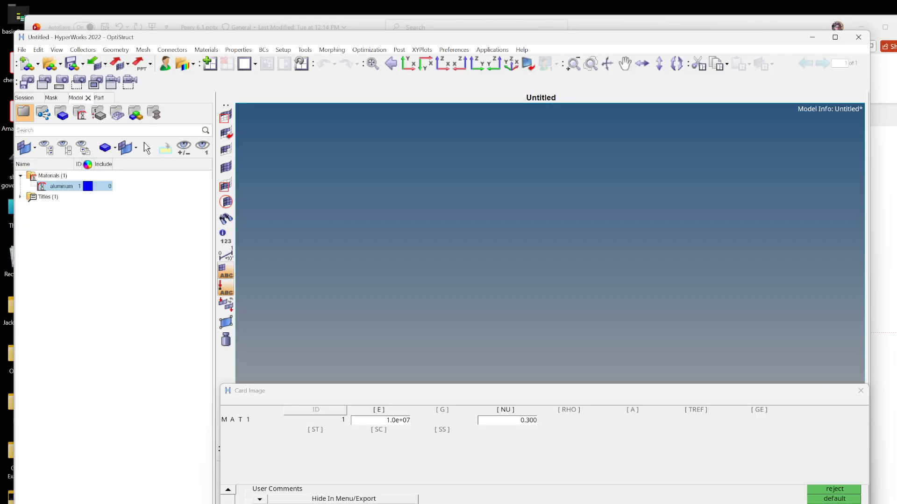
key(Escape)
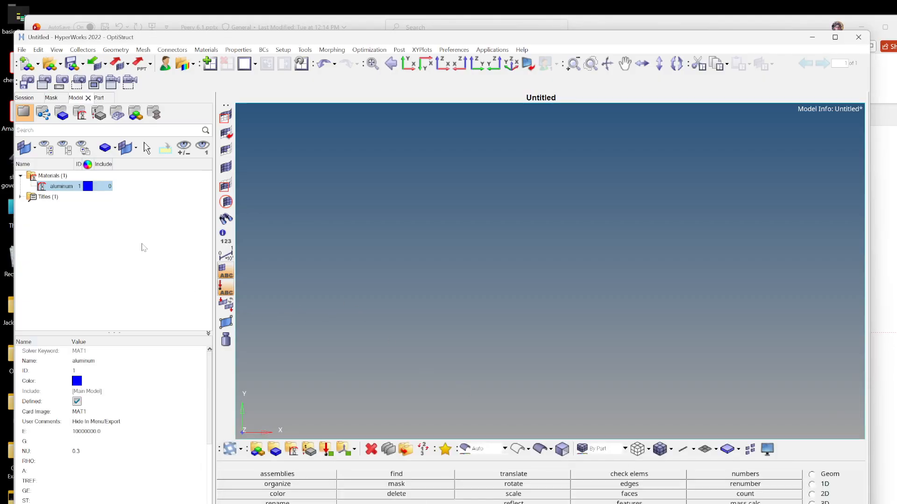
Create a new property in the model and name it Tee section
click(92, 232)
right_click(94, 230)
mouse_move(125, 235)
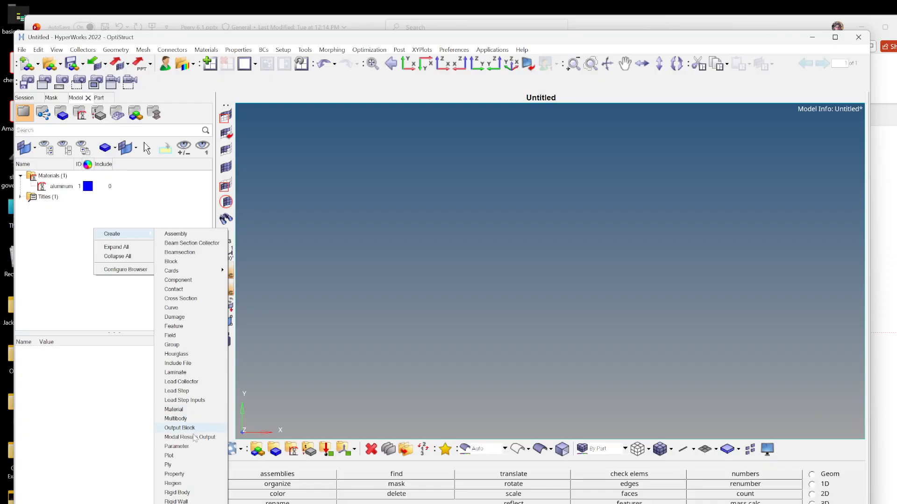
click(187, 474)
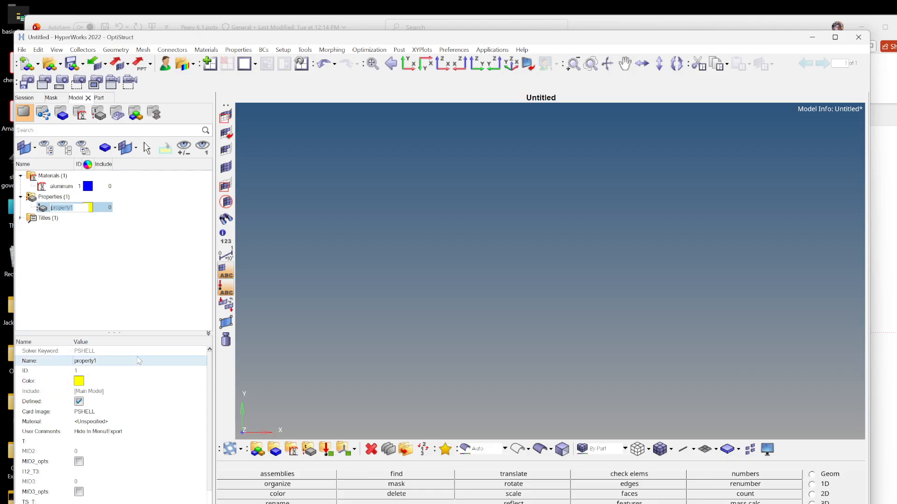
text(Tee section)
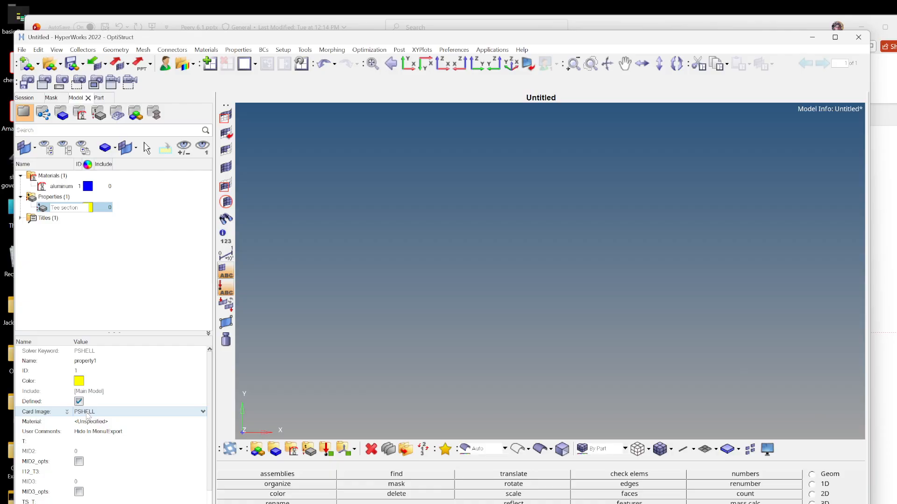
Change the Tee section property's card image to PBAR and accept the card change
click(88, 416)
click(88, 415)
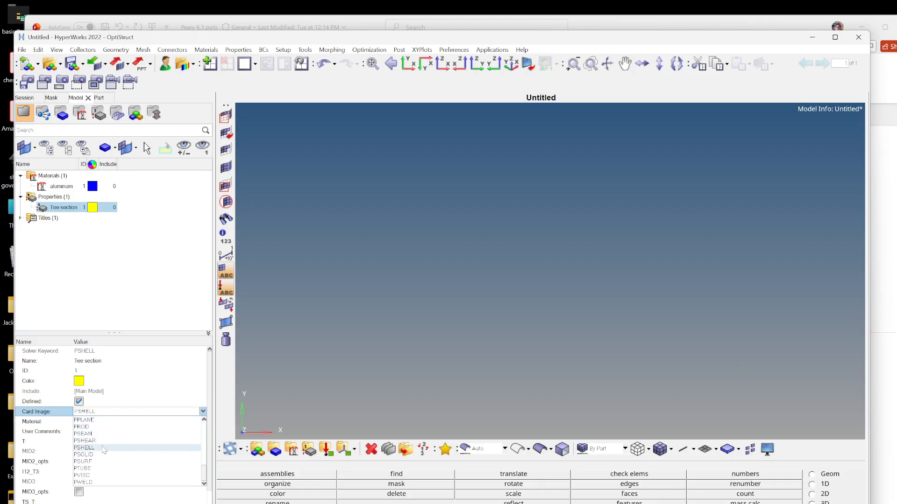
scroll(103, 452, up, 5)
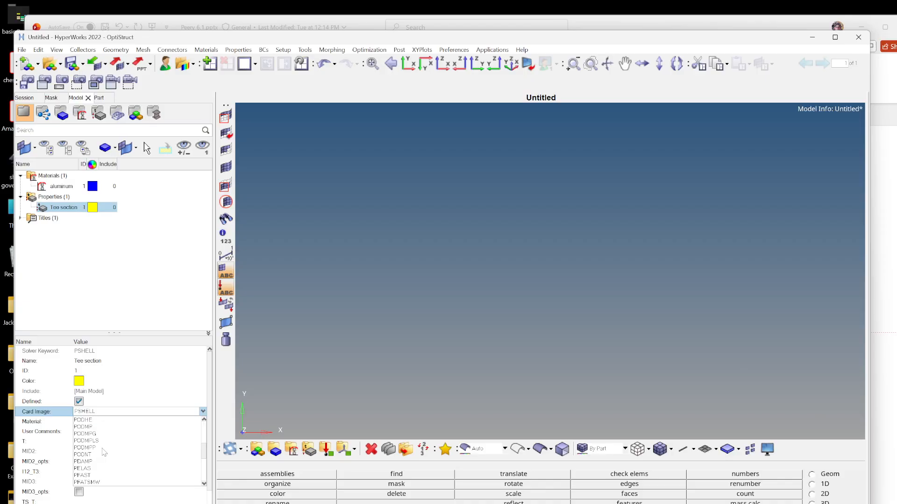
scroll(104, 452, down, 4)
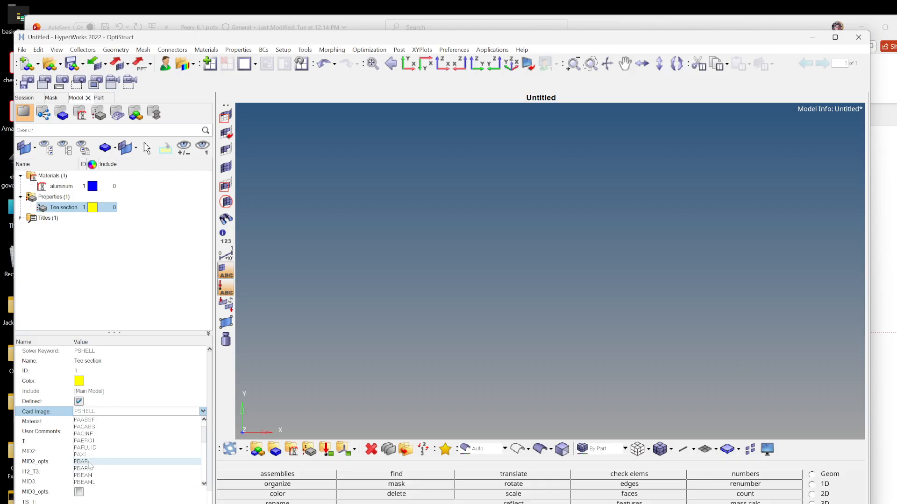
click(82, 462)
click(661, 386)
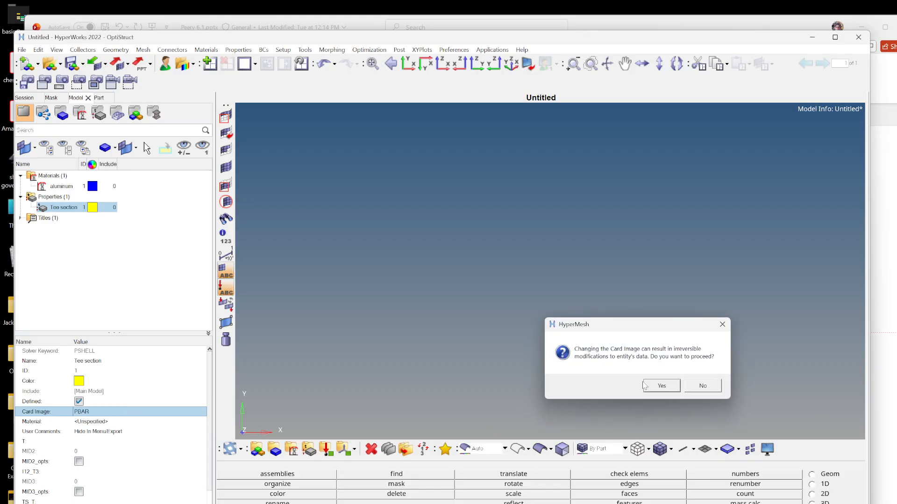
Assign the aluminum material to the Tee section property
click(116, 423)
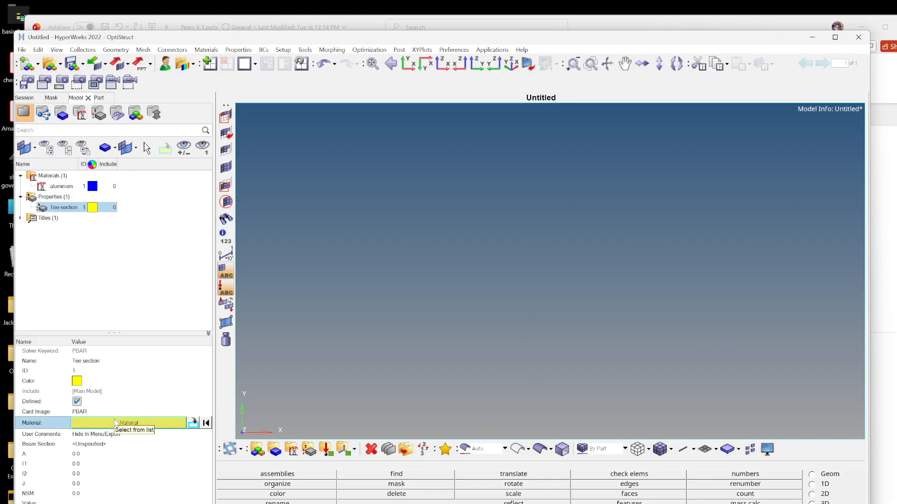
click(116, 423)
click(72, 439)
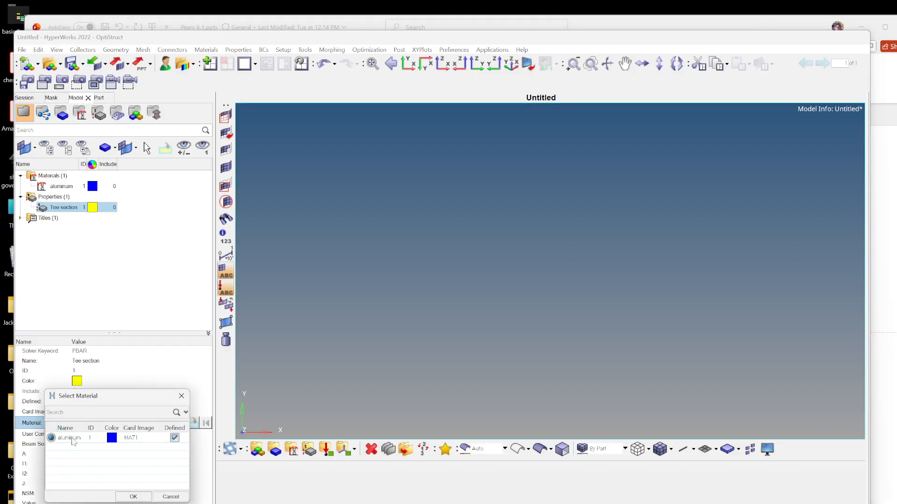
click(134, 496)
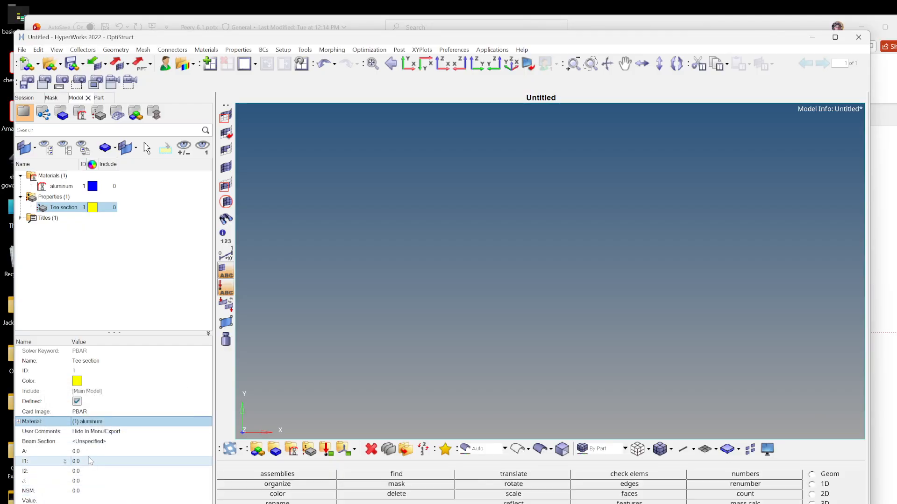
Switch to PowerPoint, show slide 3 with the tee cross-section properties, and move its window aside to uncover the HyperWorks property values
click(267, 503)
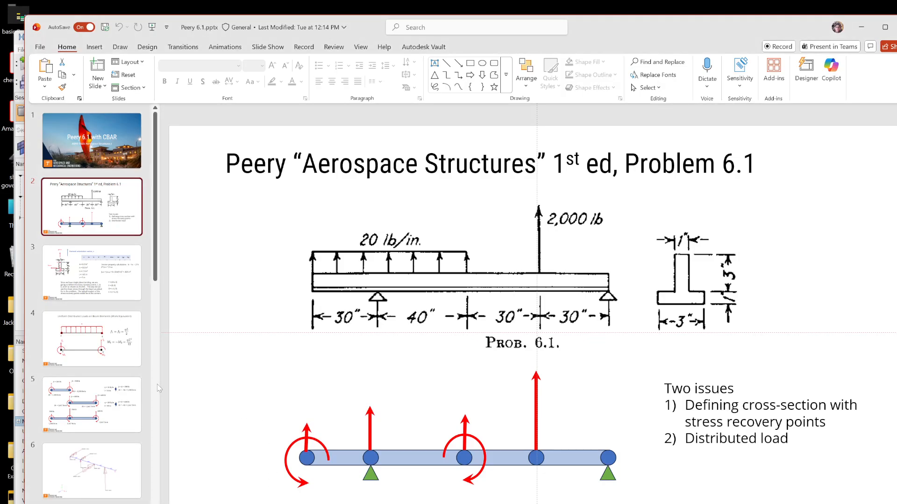
scroll(81, 435, down, 1)
scroll(82, 467, down, 5)
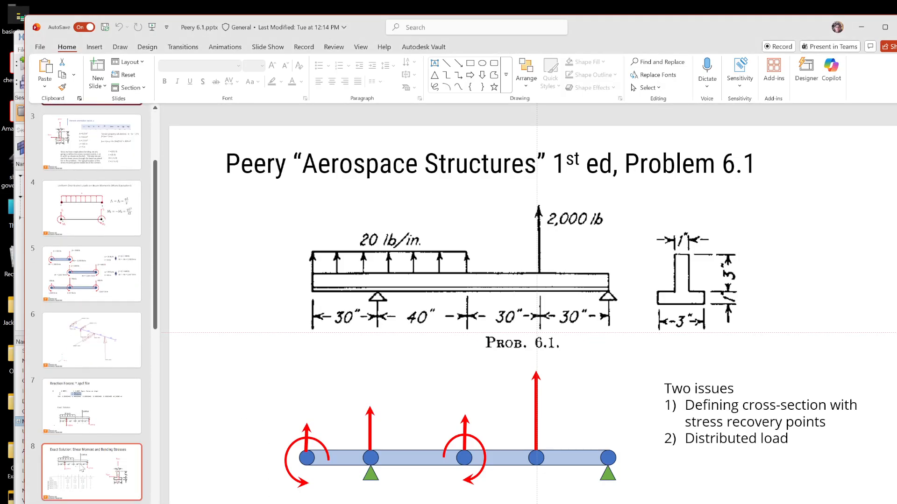
scroll(82, 482, down, 2)
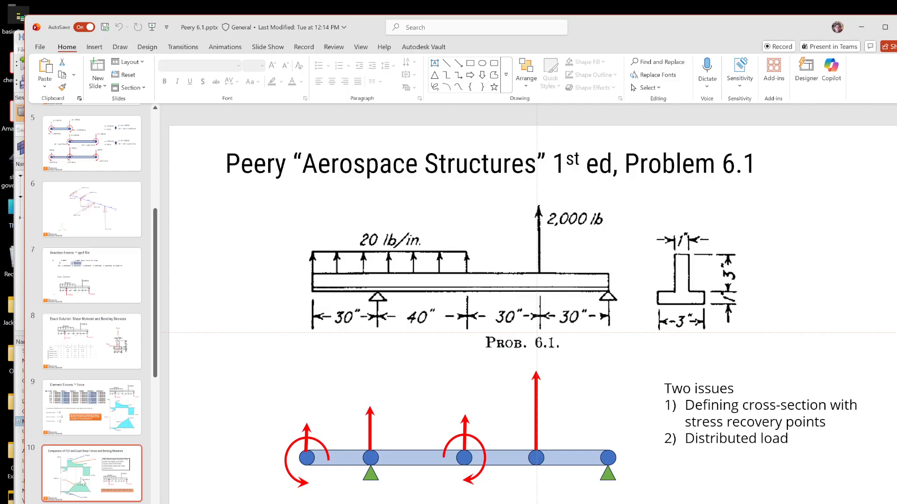
scroll(83, 483, up, 4)
click(71, 149)
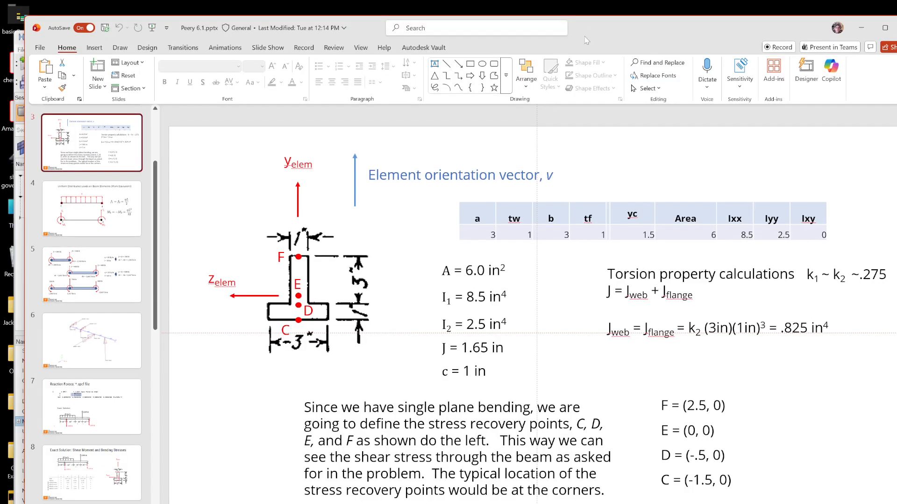
drag(585, 35, 896, 63)
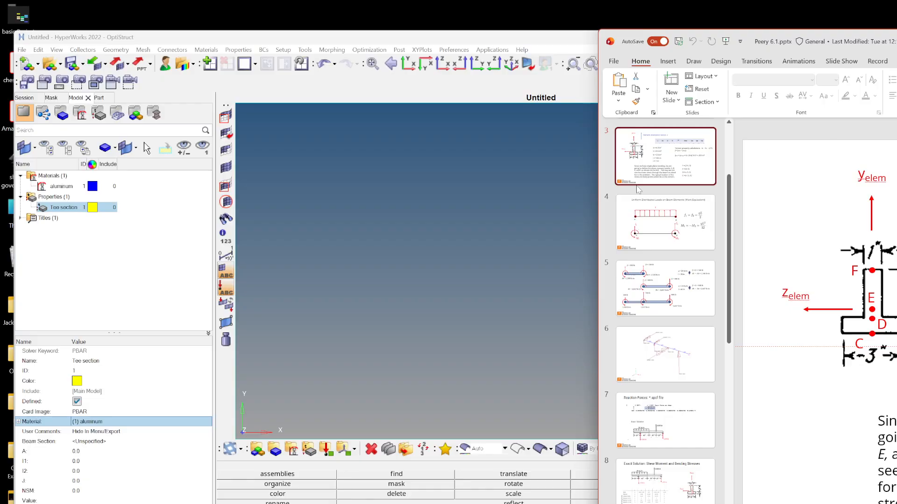
Switch back to HyperWorks and set the Tee section property's area A to 6.0
click(93, 267)
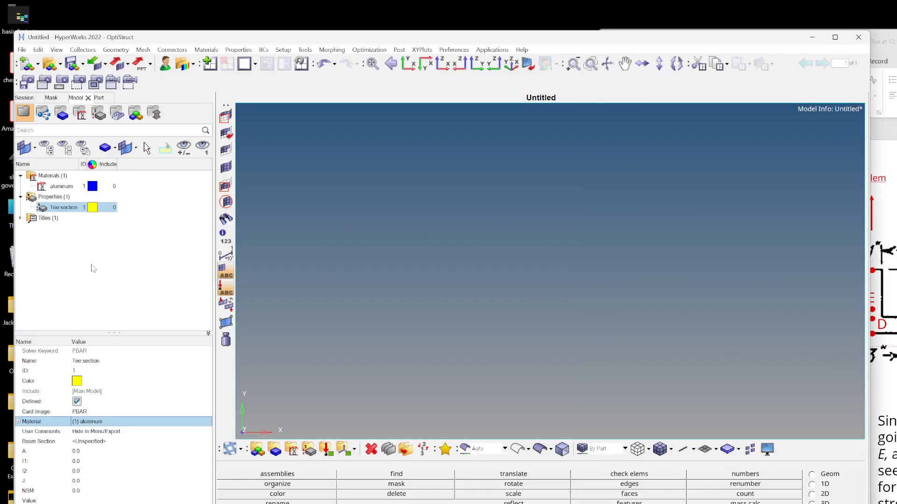
click(65, 207)
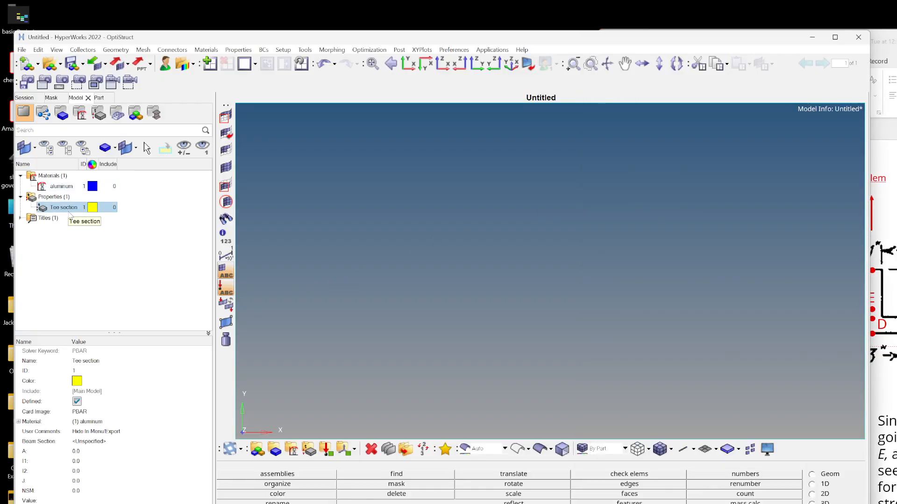
click(93, 451)
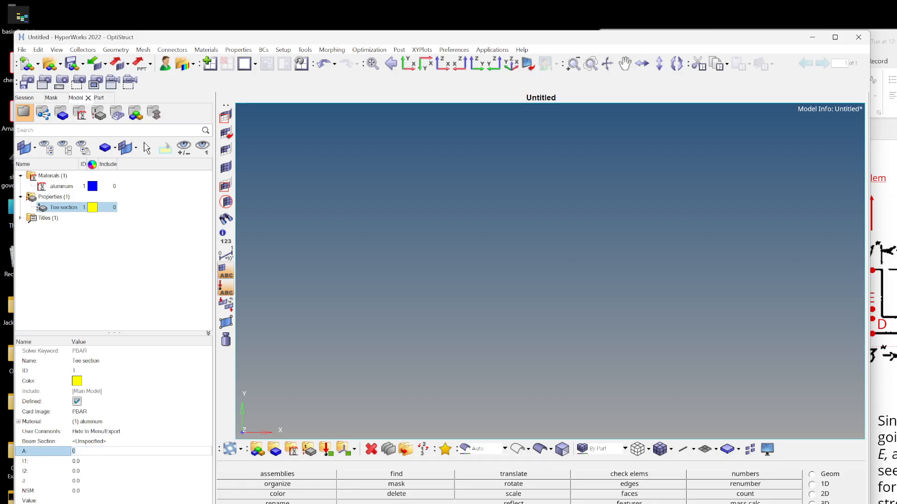
key(Return)
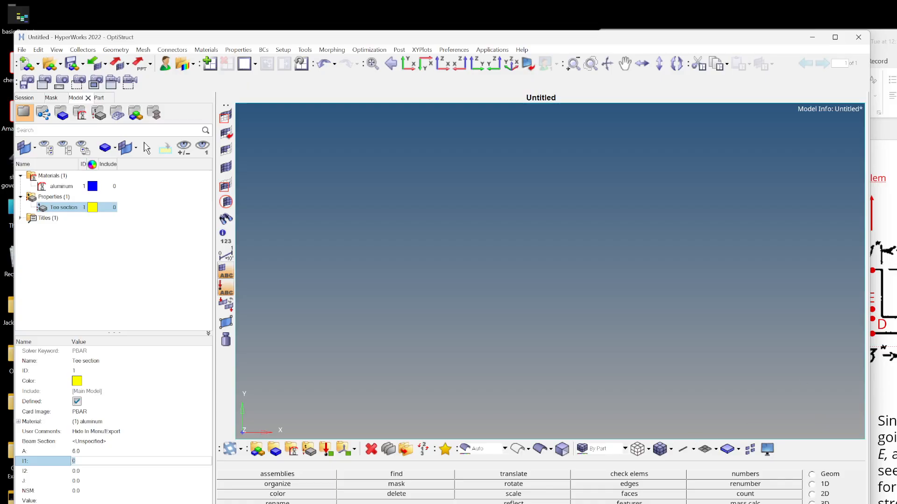
Check the section properties on the PowerPoint slide, move its window aside, and set the Tee section's I1 to 8.5 in HyperWorks
drag(896, 42, 771, 39)
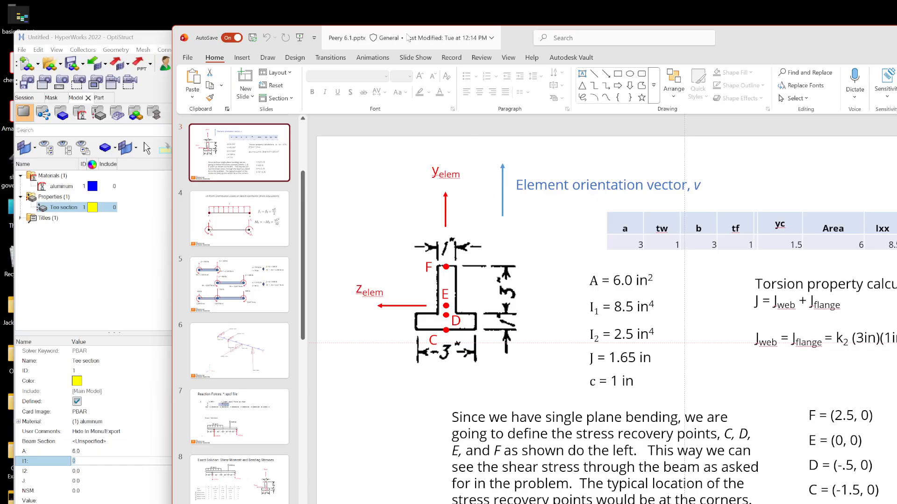
drag(746, 46, 896, 98)
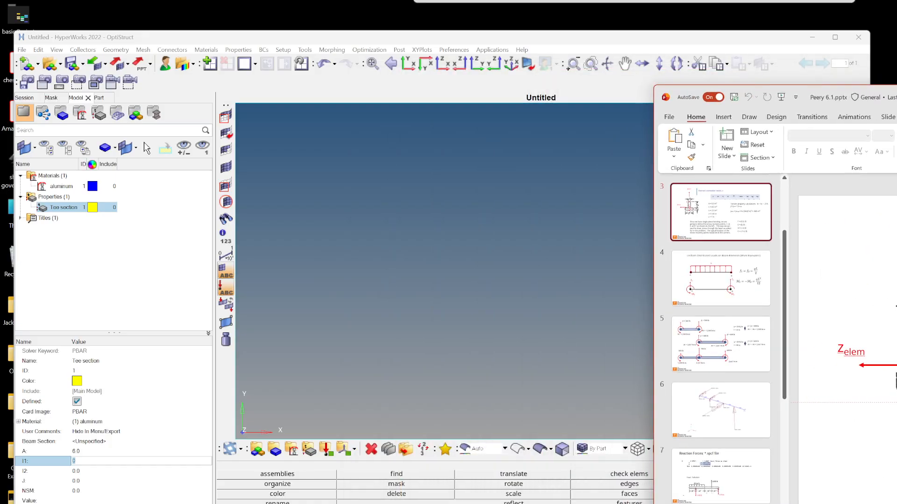
click(721, 46)
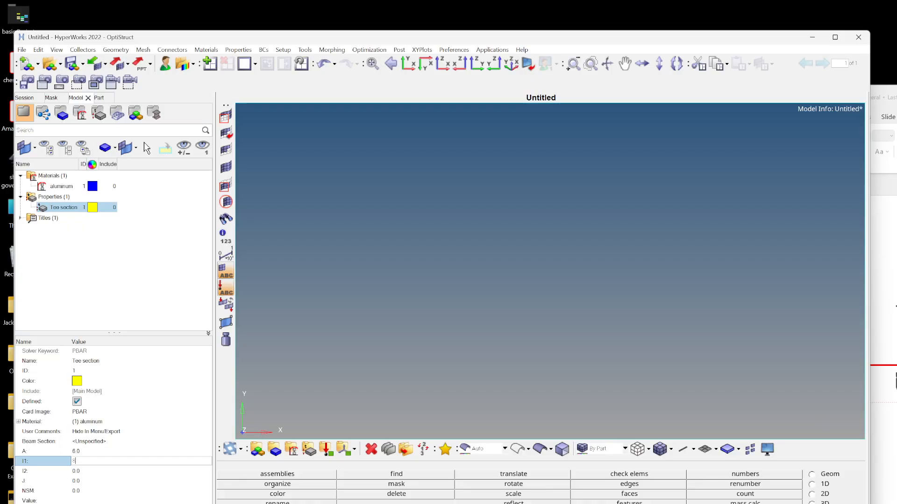
Set the Tee section property's I2 to 2.5 and its torsion constant J to 1.65
click(96, 471)
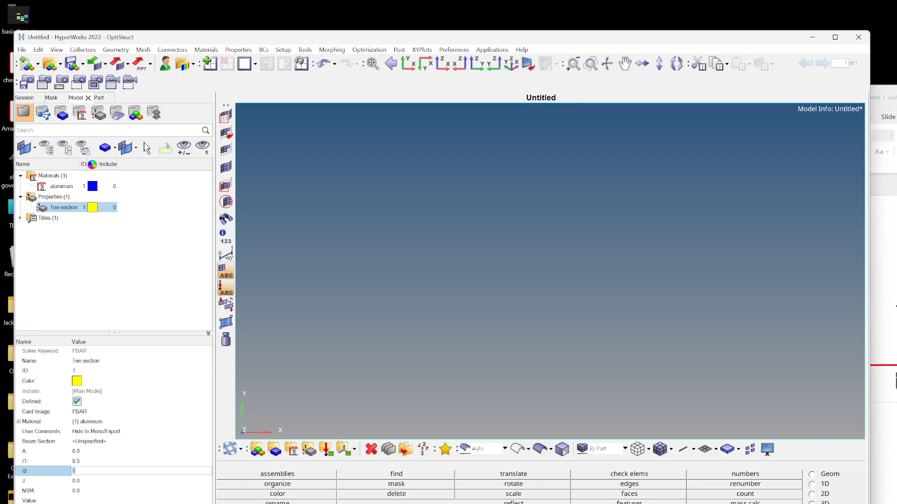
text(2.5)
click(96, 481)
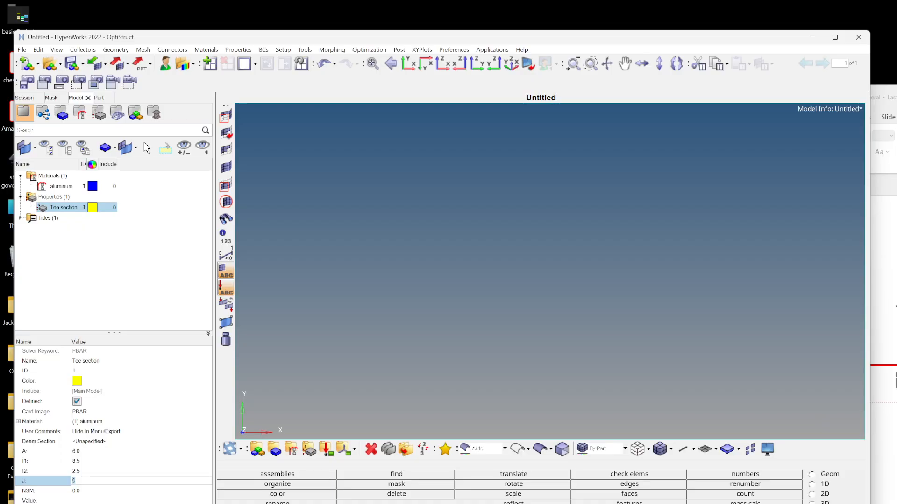
text(.65)
click(304, 380)
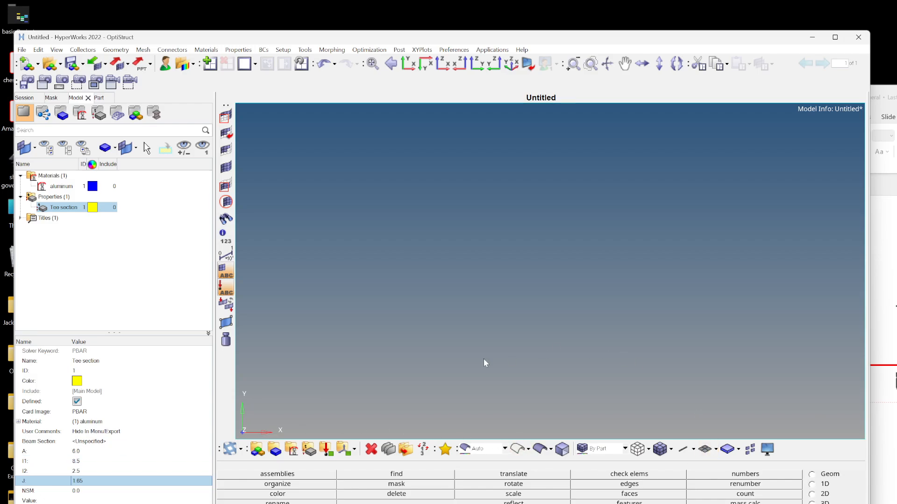
Reposition the PowerPoint window, return to HyperWorks, and create a new component named beam
drag(887, 99, 608, 73)
click(597, 42)
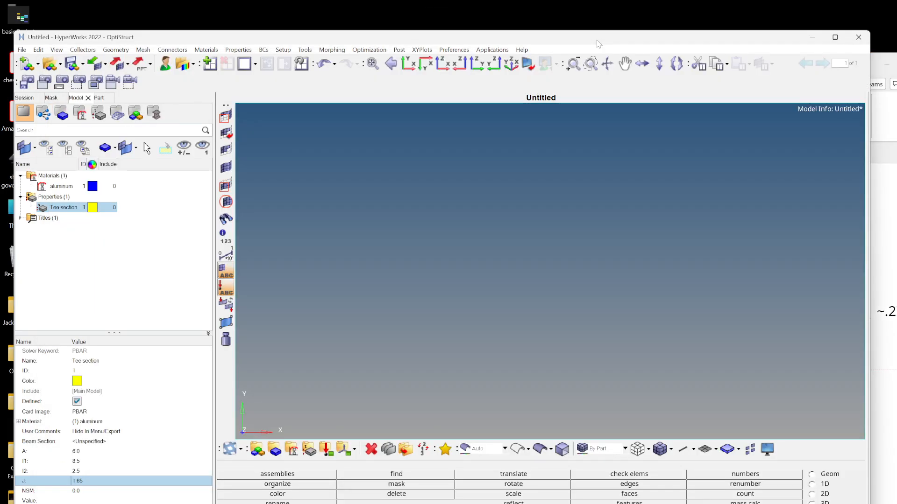
click(68, 258)
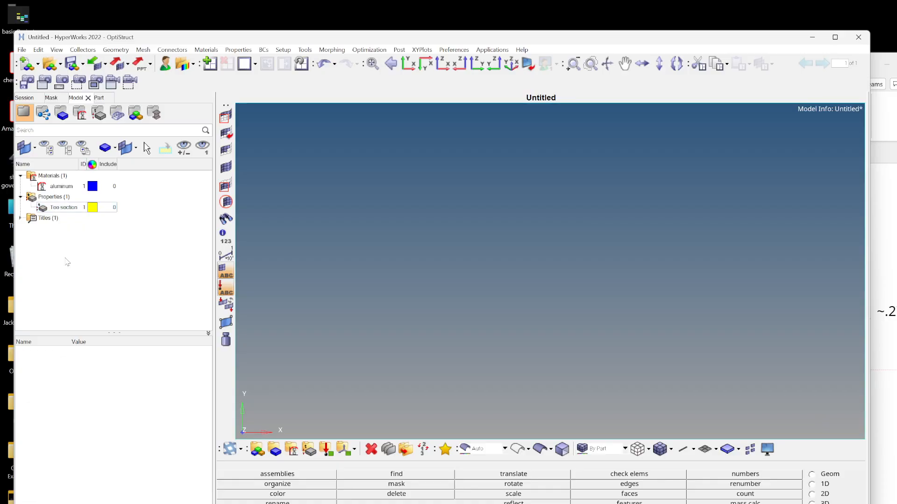
right_click(84, 257)
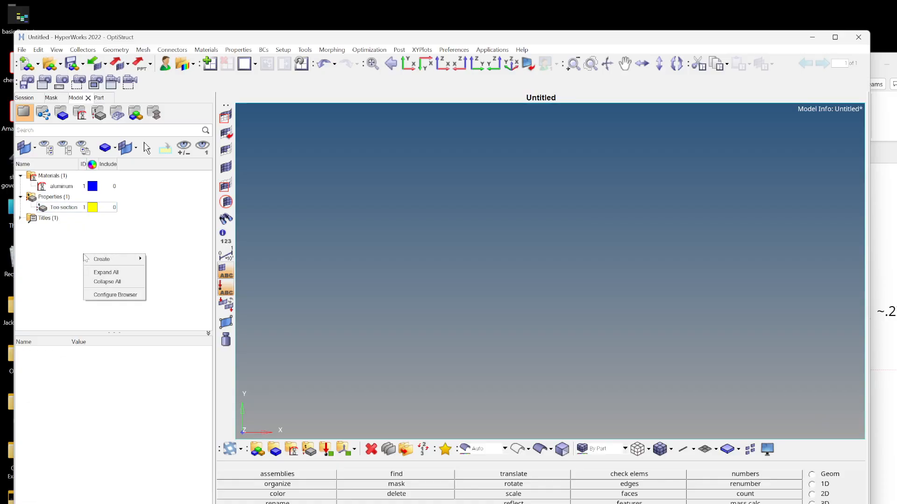
mouse_move(102, 260)
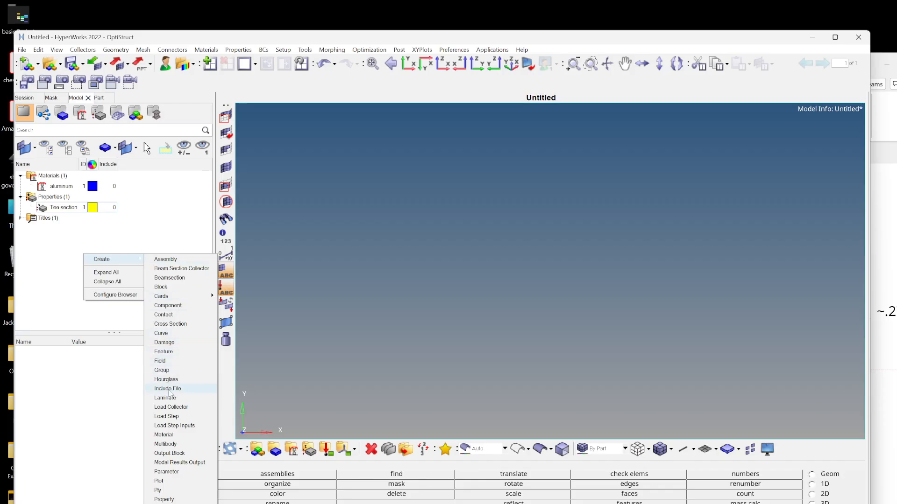
click(181, 305)
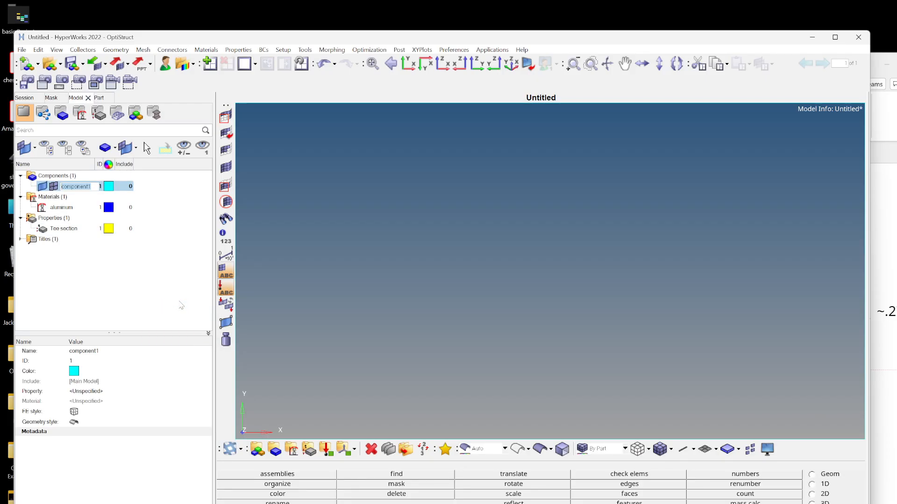
text(beam)
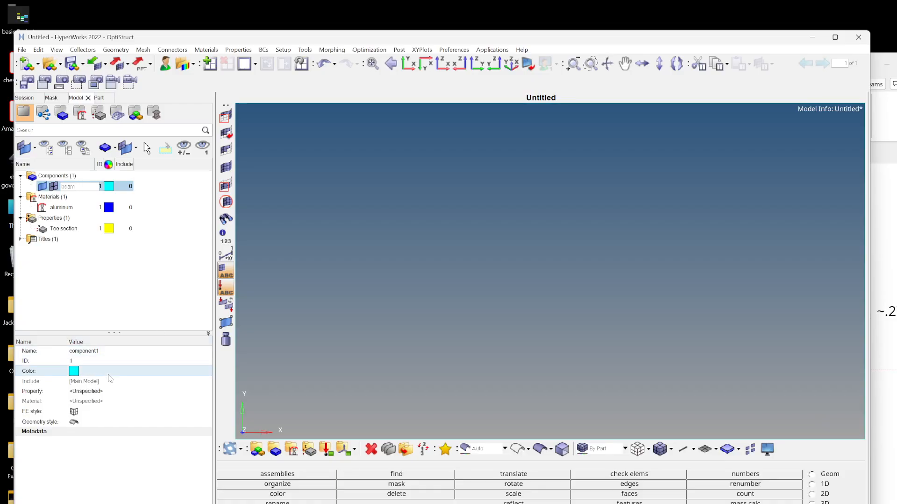
Assign the Tee section property to the beam component
click(95, 393)
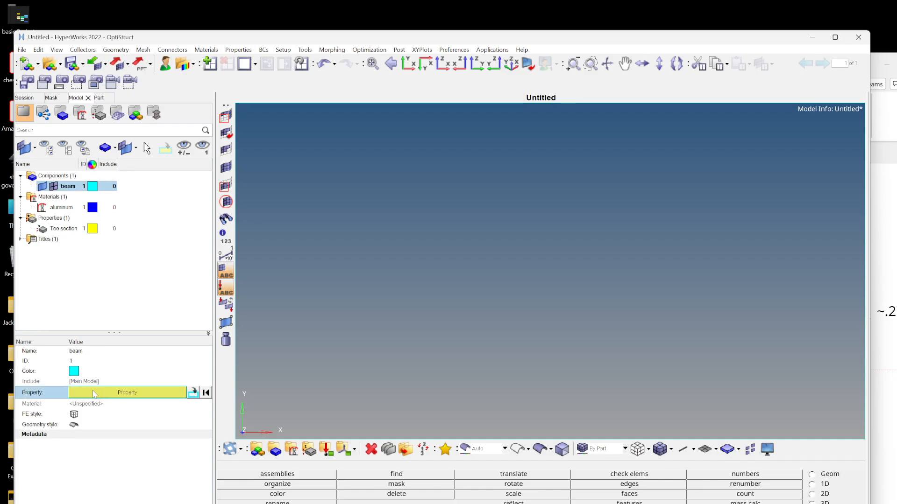
click(95, 392)
click(58, 439)
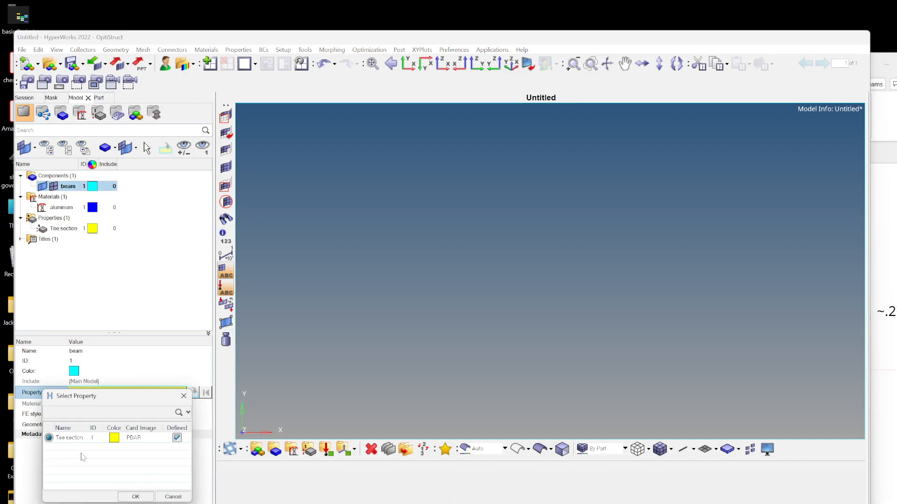
click(121, 497)
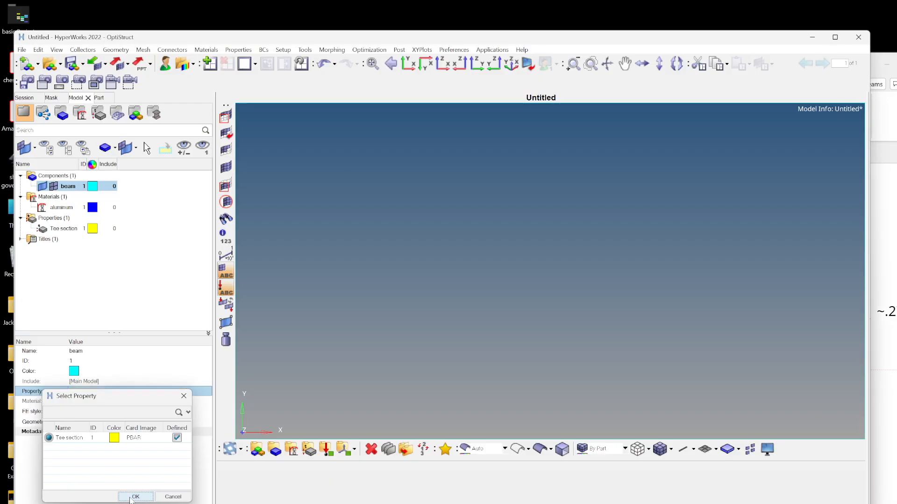
click(111, 274)
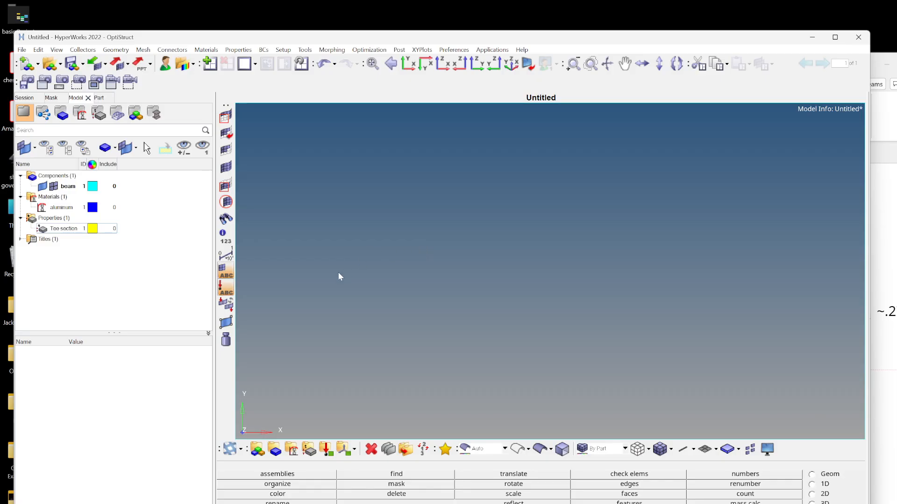
Create a node at the origin with x, y and z coordinates of 0
click(824, 474)
click(280, 476)
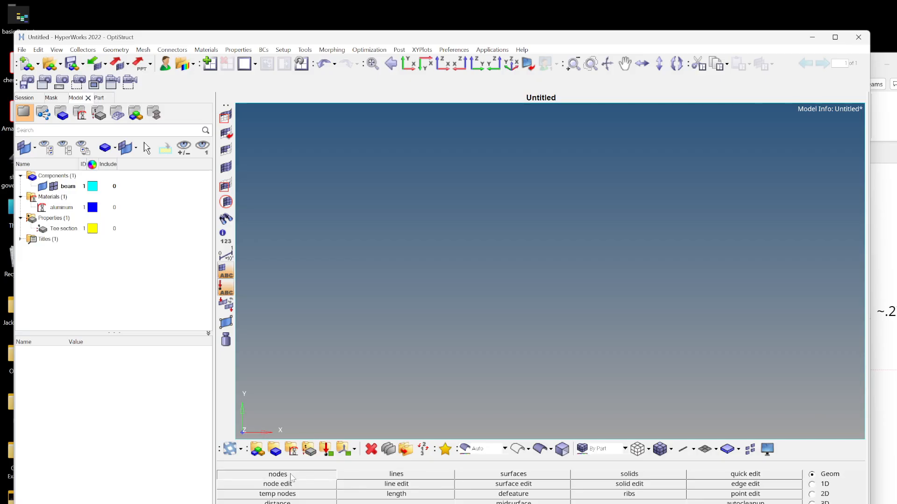
click(395, 485)
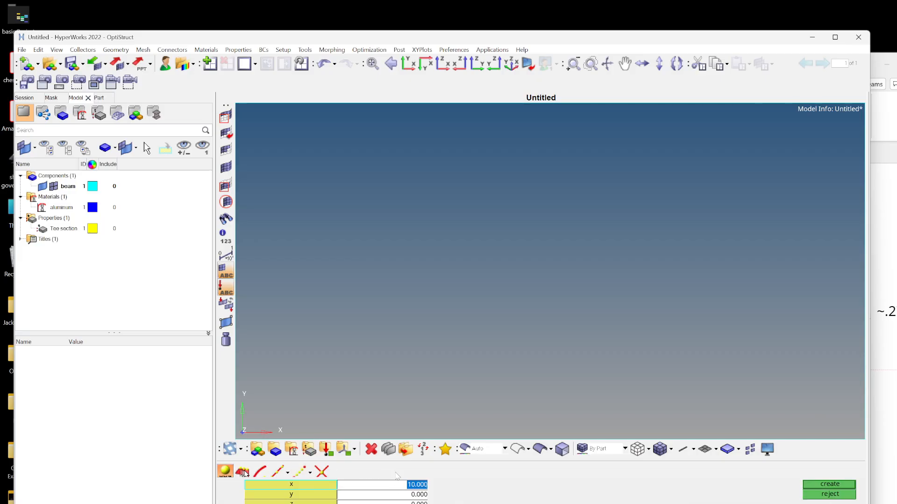
text(0)
click(827, 484)
Switch to PowerPoint, check the Problem 6.1 beam dimensions on slide 2, and return to HyperWorks
key(alt+Tab)
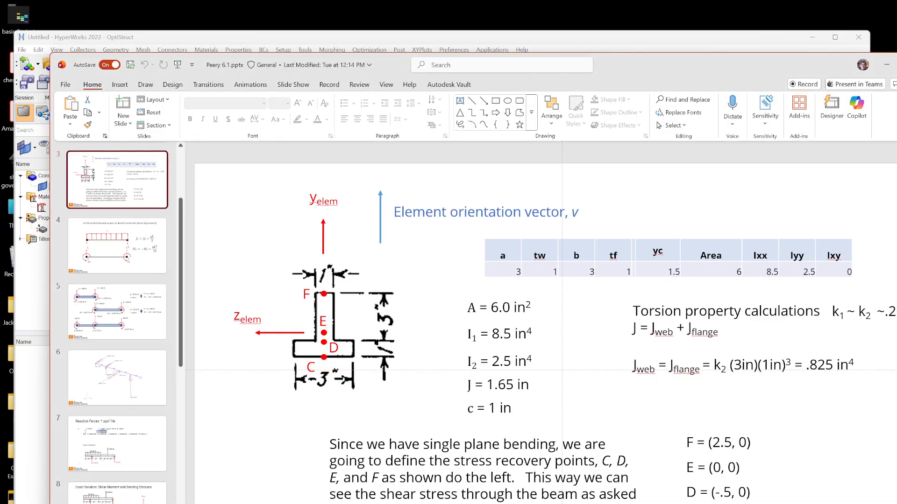
click(117, 315)
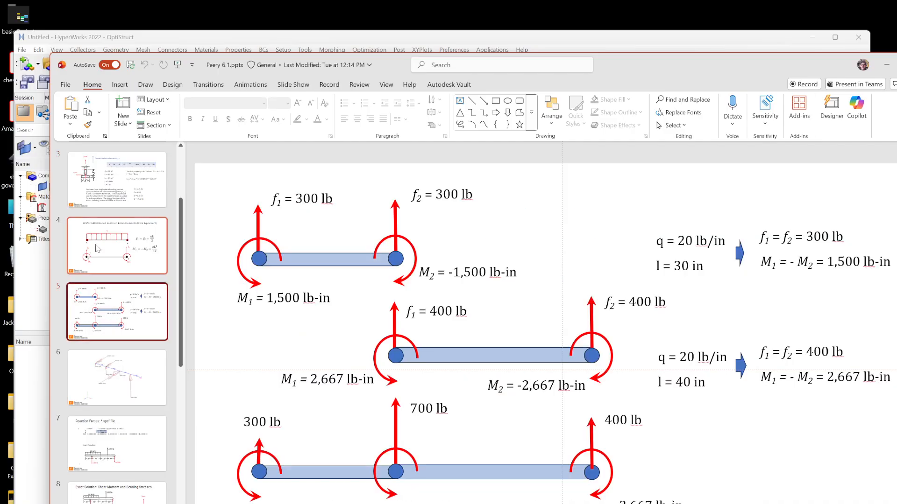
scroll(108, 281, up, 3)
click(102, 255)
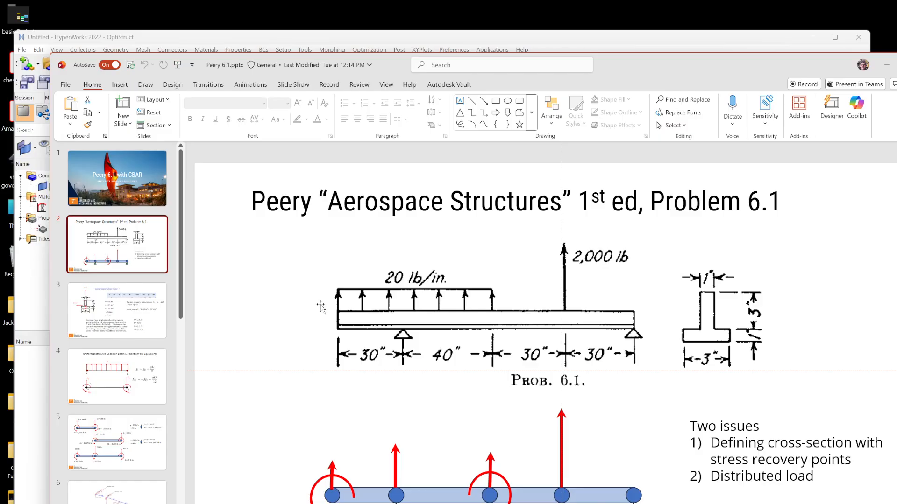
click(34, 436)
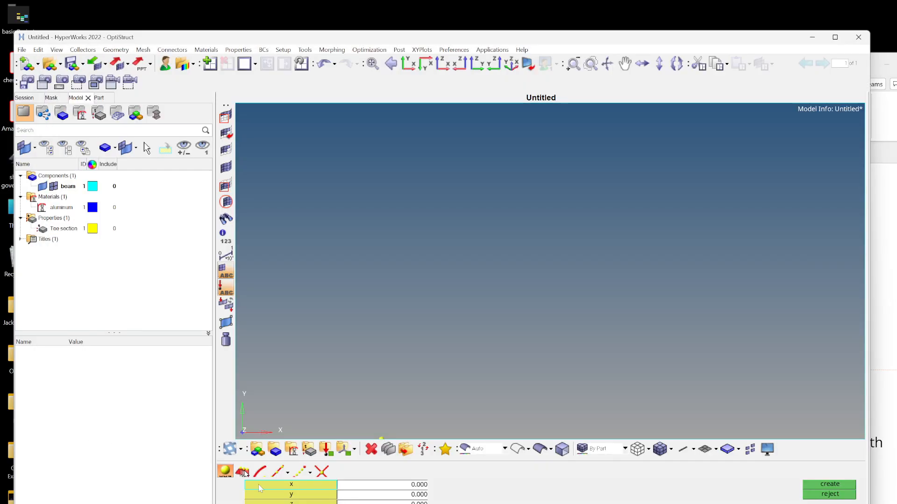
Create a node at x = 36, y = 0 and fit the nodes in the view
click(419, 485)
text(36)
click(371, 64)
Recheck the beam dimensions in PowerPoint, then create a node at x = 30, y = 0 in HyperWorks
key(alt+Tab)
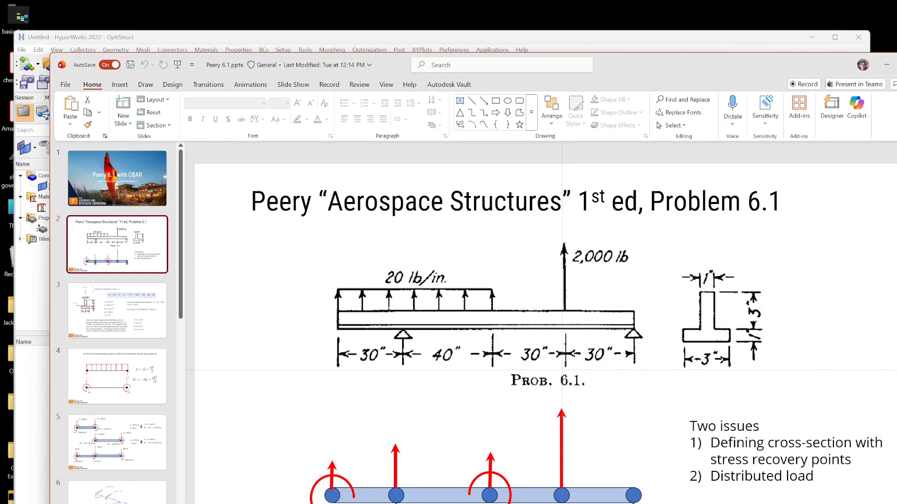
click(368, 44)
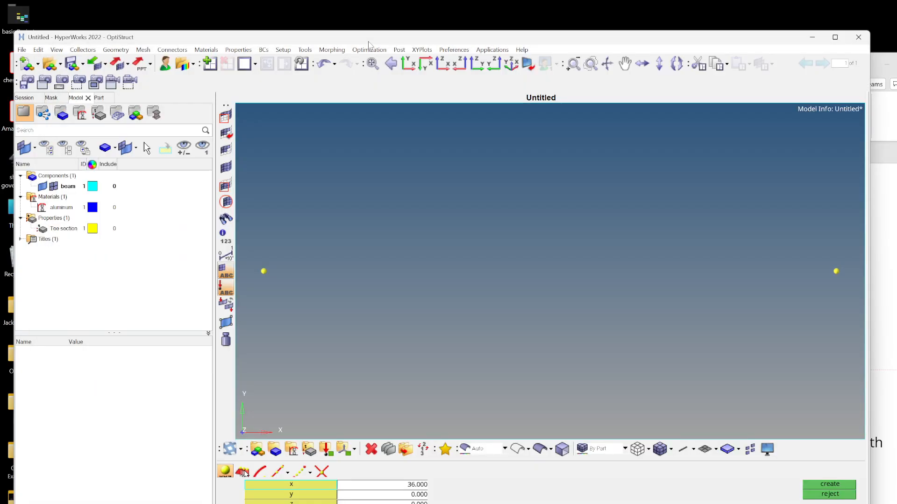
click(421, 485)
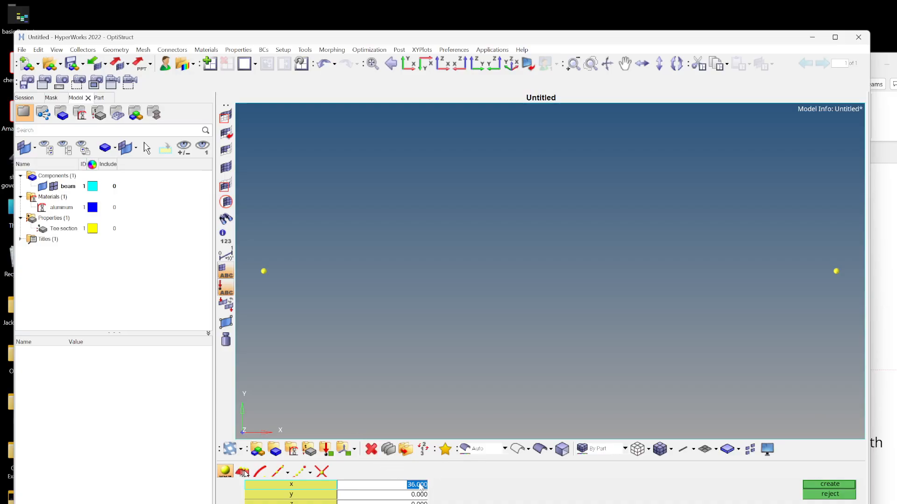
text(30)
key(Return)
click(829, 485)
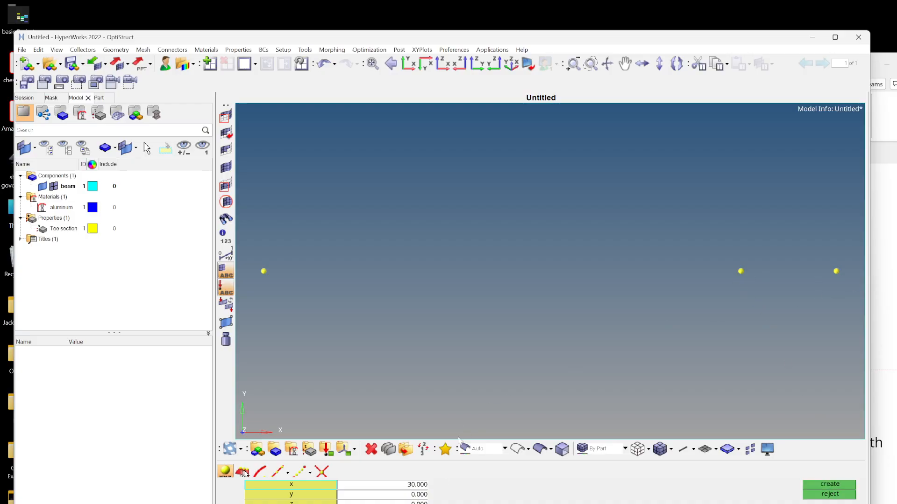
Create a node at x = 70, y = 0 and fit all nodes in the view
click(409, 486)
text(70)
key(Return)
click(379, 67)
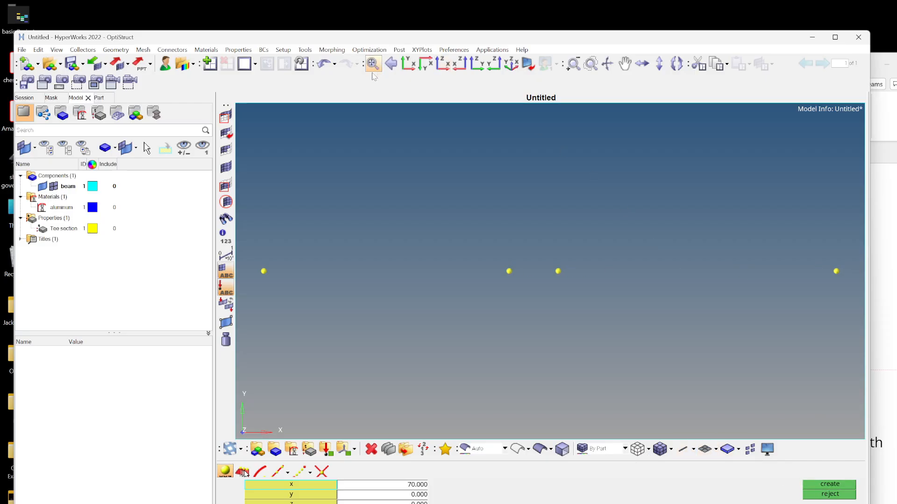
Check the next span length on the PowerPoint slide, then create a node at x = 100, y = 0 in HyperWorks
click(409, 485)
key(alt+Tab)
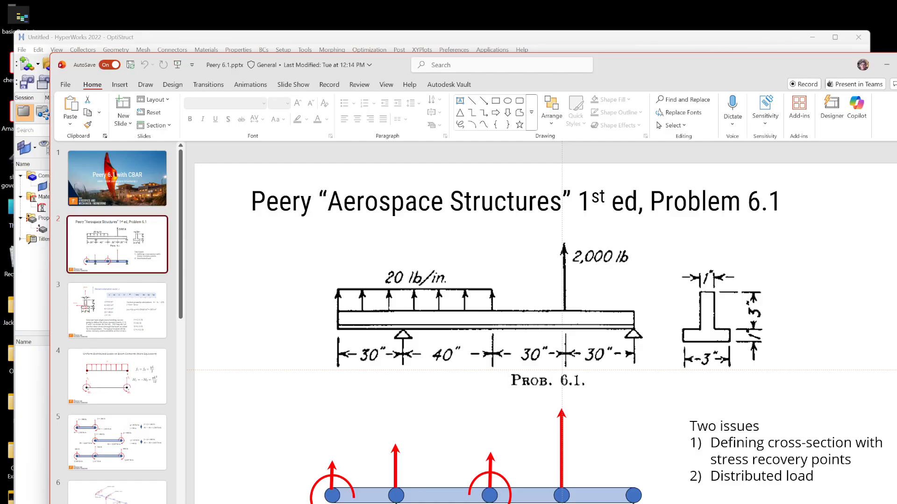
click(46, 313)
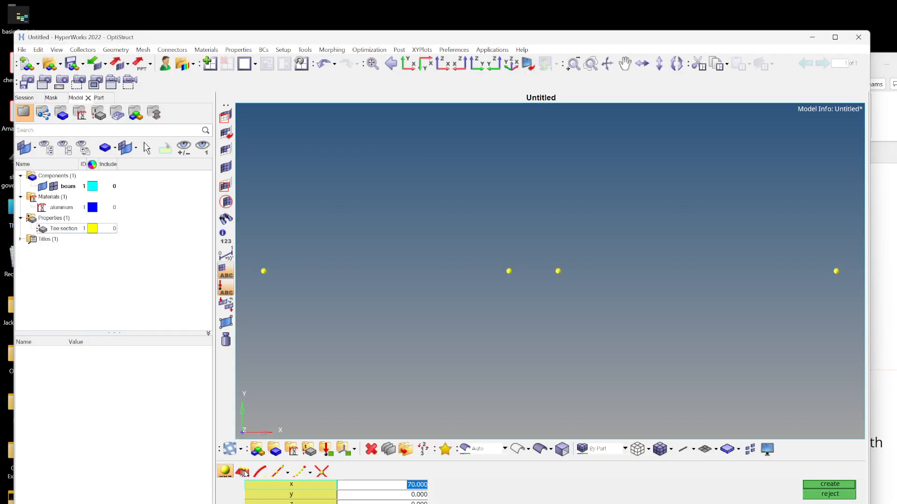
click(418, 486)
text(1)
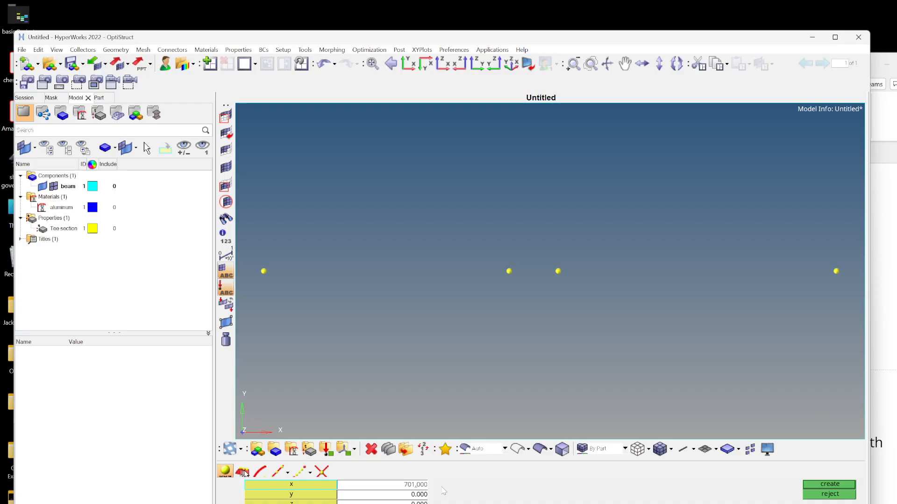
key(BackSpace)
key(BackSpace)
text(00)
click(373, 63)
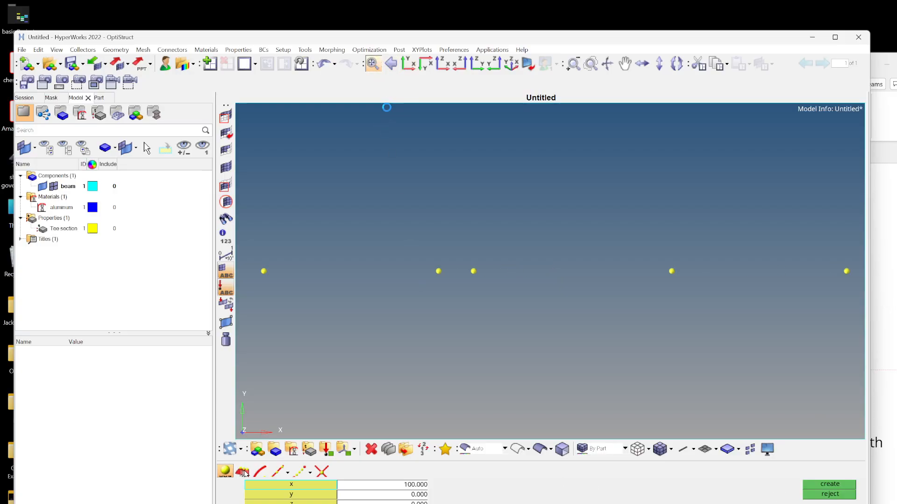
Create a node at x = 130, y = 0 and fit all nodes in the view
click(376, 485)
text(130)
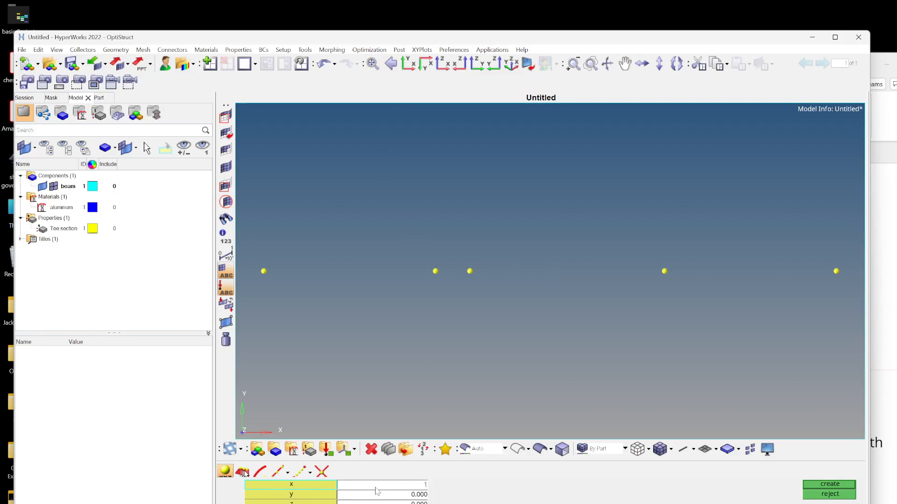
key(Return)
click(834, 485)
click(373, 63)
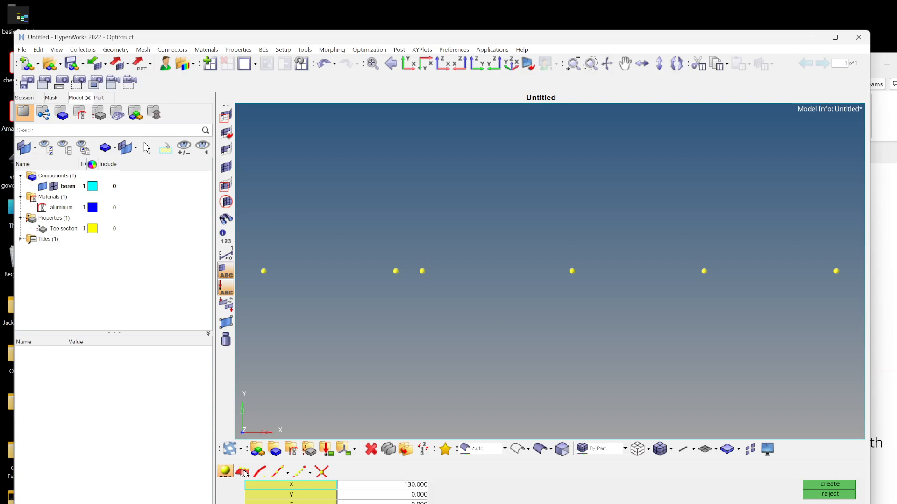
Clear the stray temporary node at x = 36, keeping the other nodes along the beam
click(243, 473)
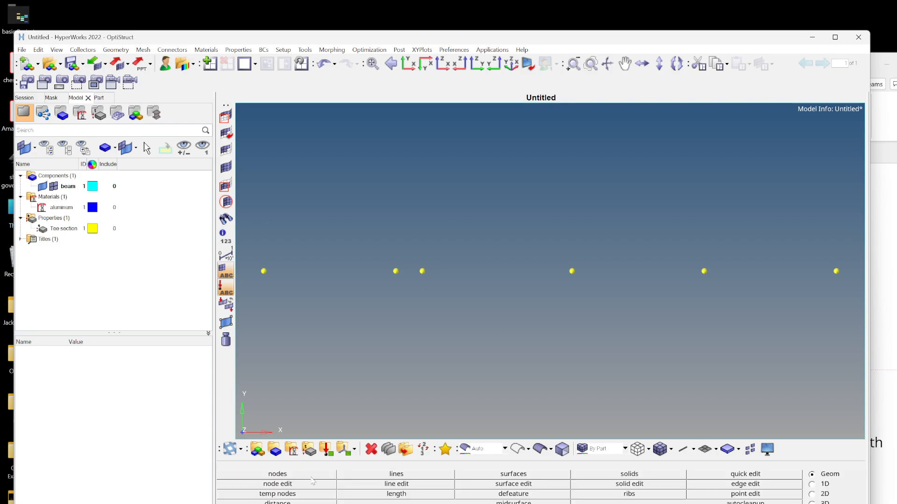
click(311, 495)
click(422, 271)
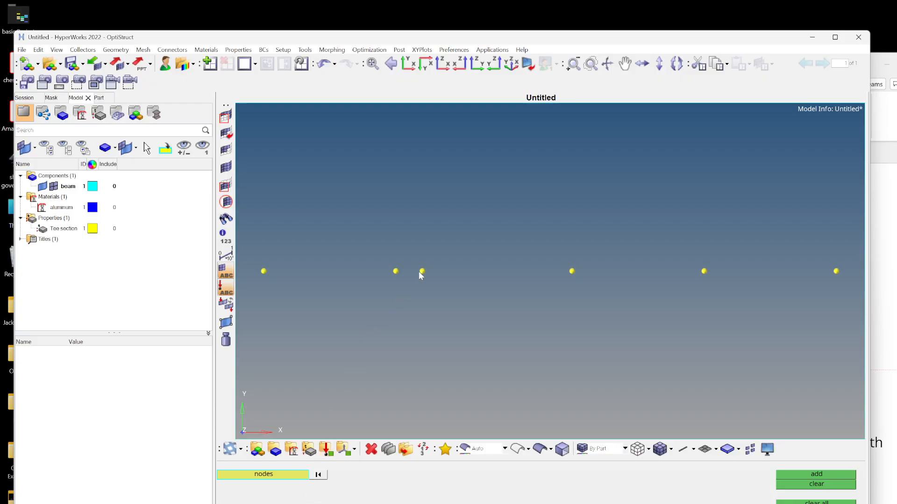
click(802, 484)
click(816, 503)
ctrl+drag(736, 319, 627, 237)
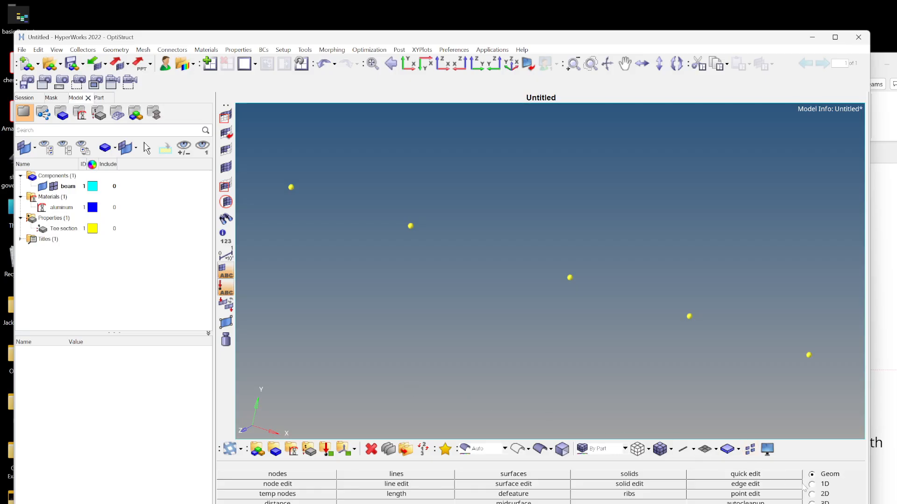
Set up 1D bar creation with the Tee section property and the CBAR element type
click(825, 484)
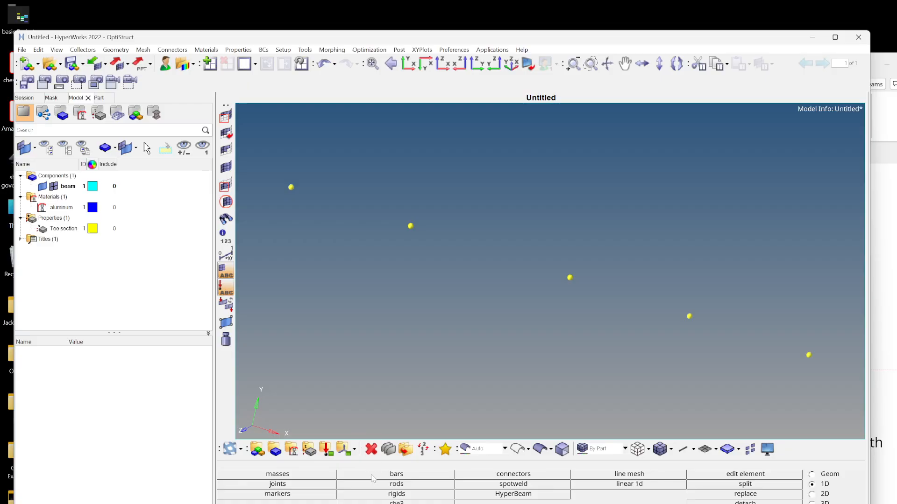
click(394, 475)
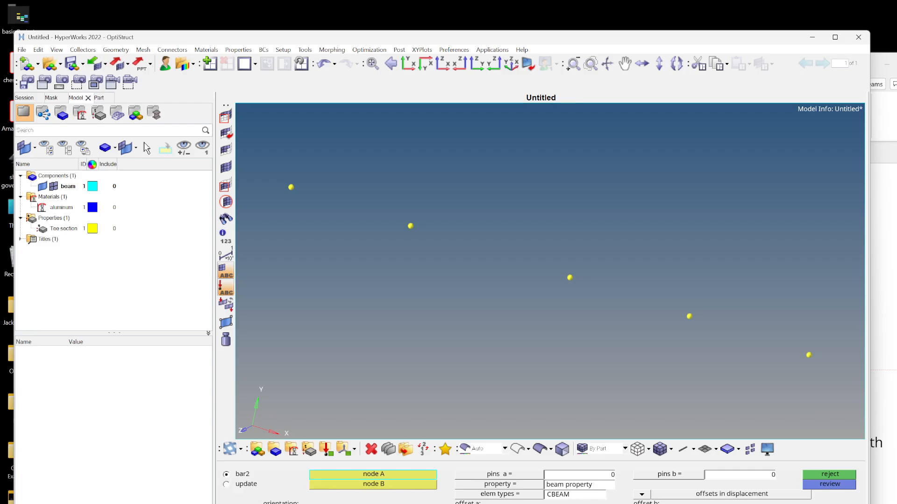
click(499, 486)
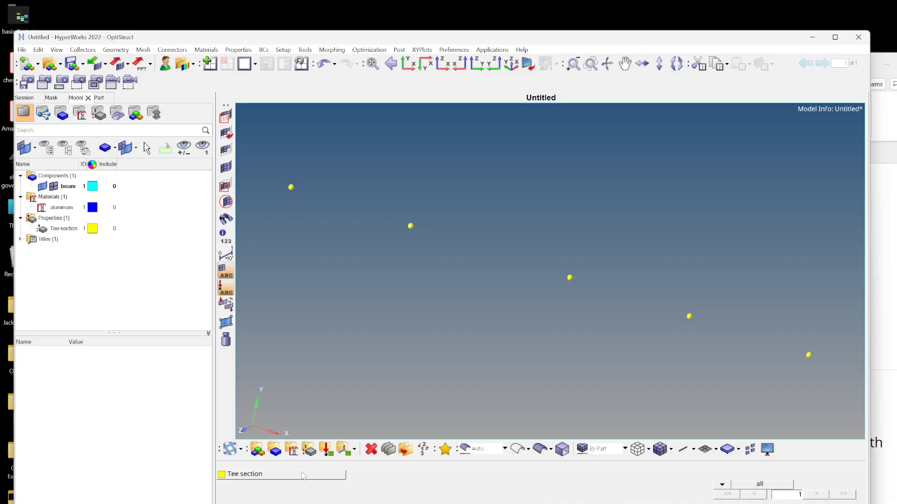
click(302, 474)
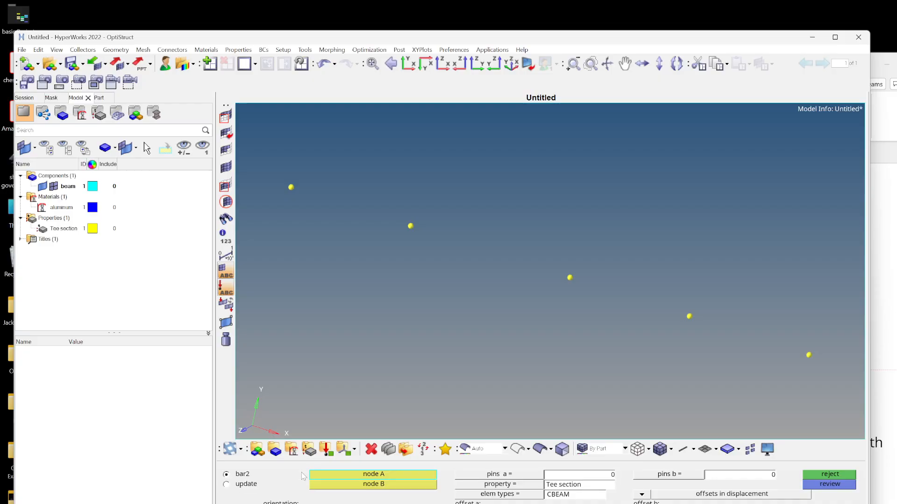
click(482, 497)
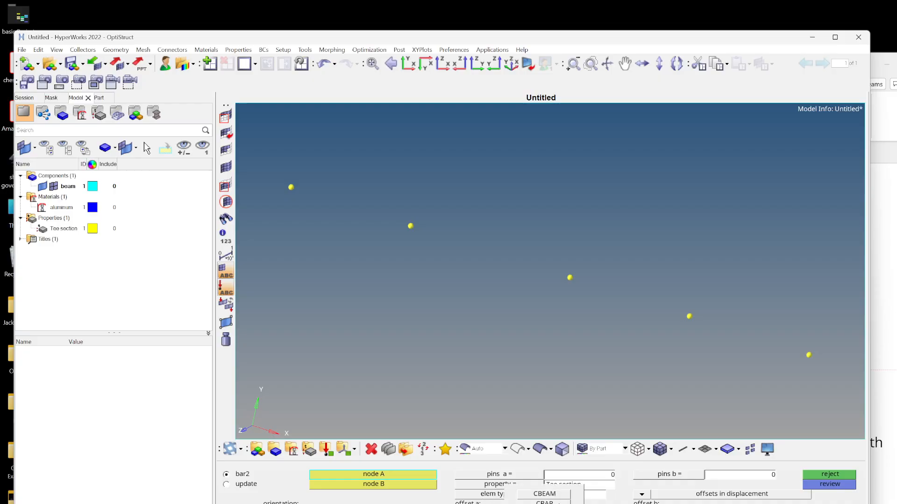
click(554, 503)
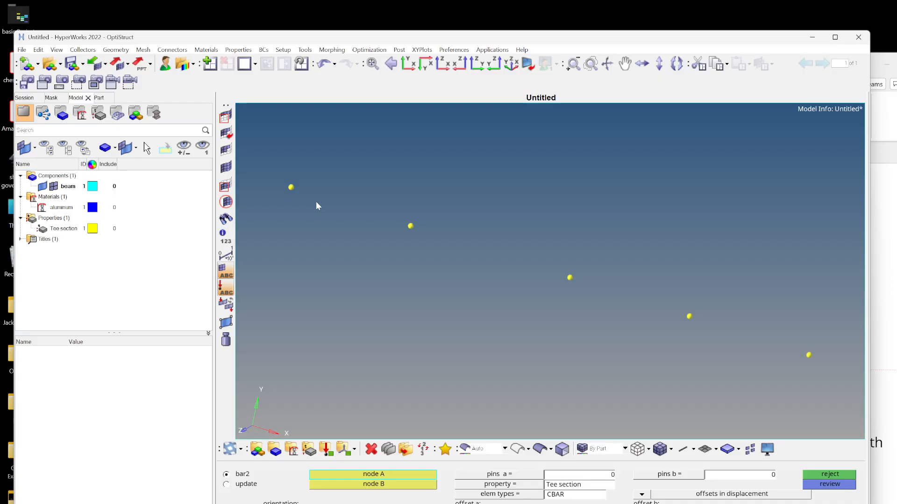
Create four CBAR elements connecting the five consecutive nodes from x = 0 to x = 130
click(291, 187)
click(410, 227)
click(412, 226)
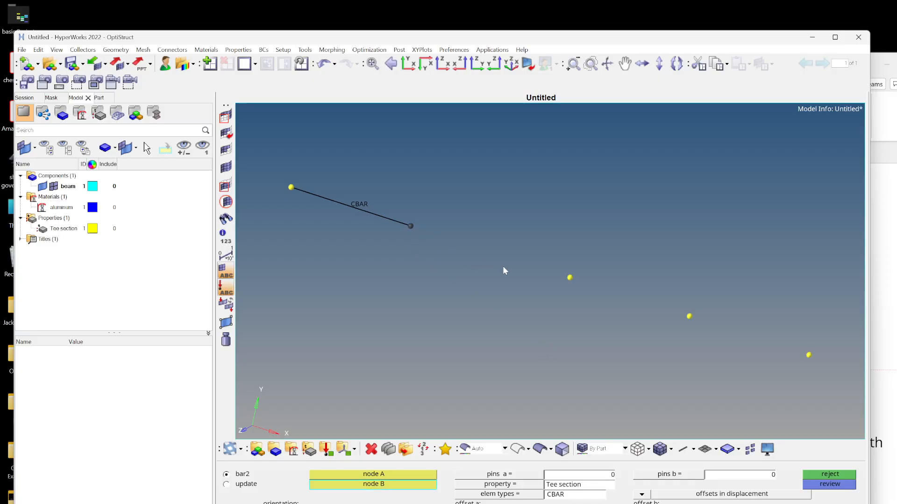
click(569, 278)
click(570, 278)
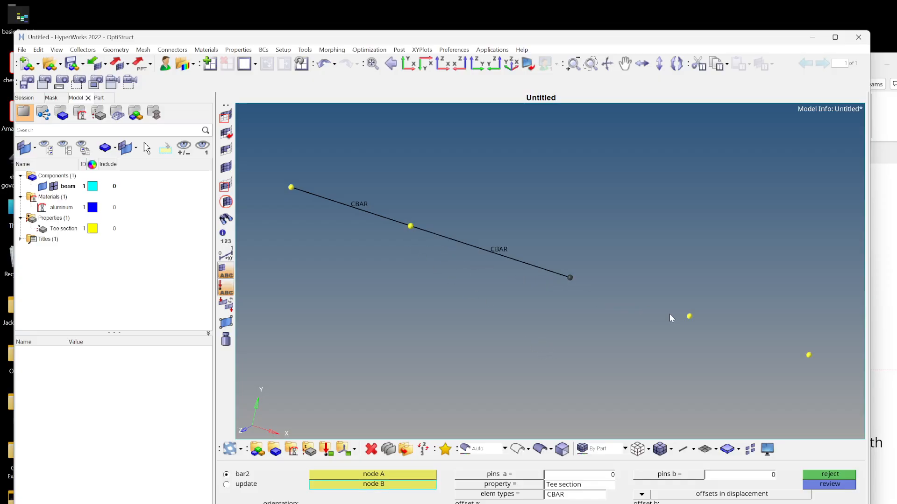
click(695, 315)
click(693, 314)
click(809, 355)
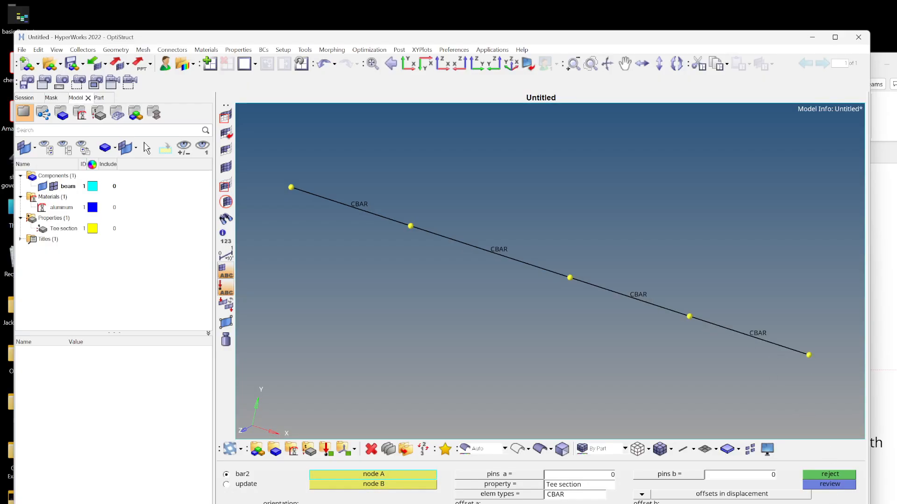
key(Escape)
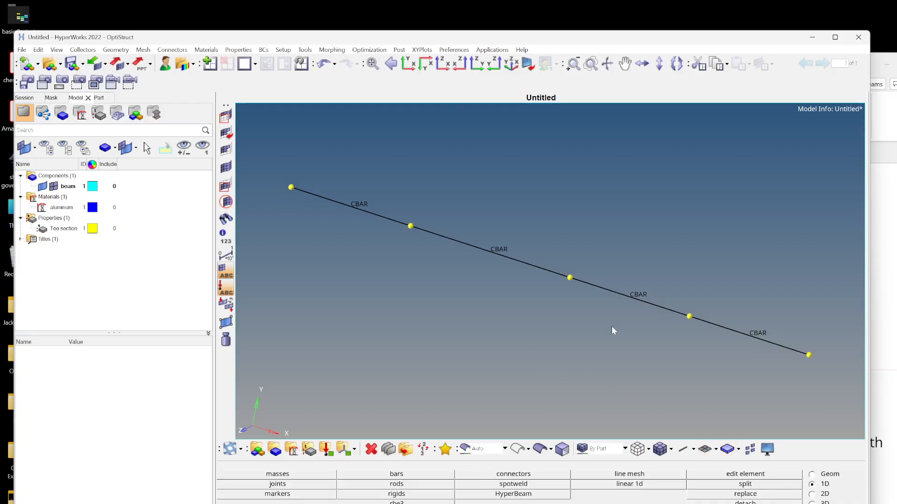
Compare the element colouring by component, material and property, leaving the elements coloured by component
click(599, 448)
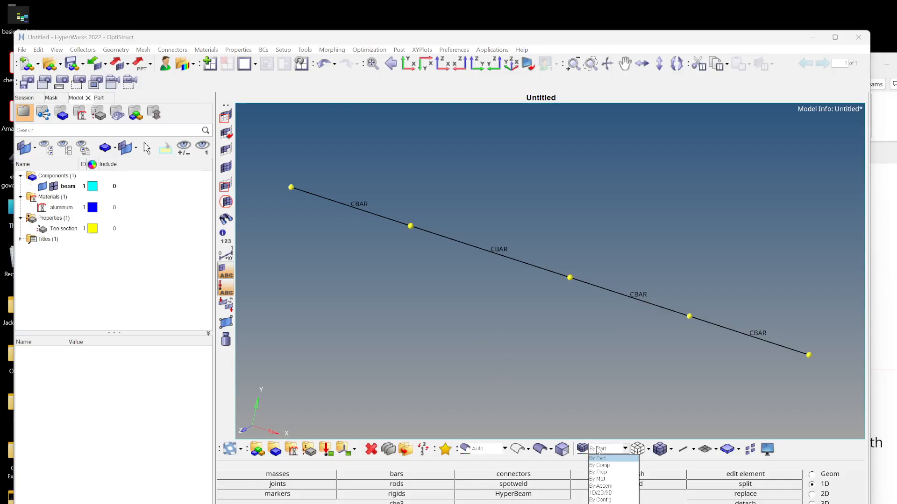
click(602, 465)
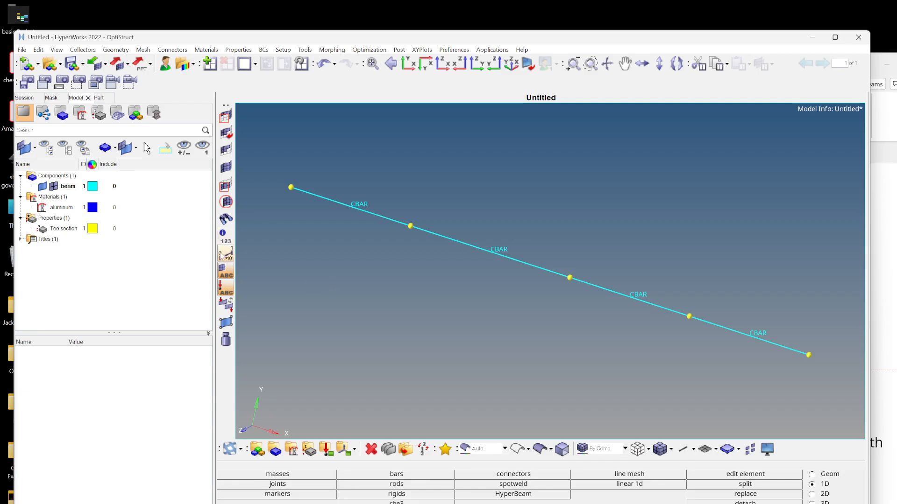
click(620, 451)
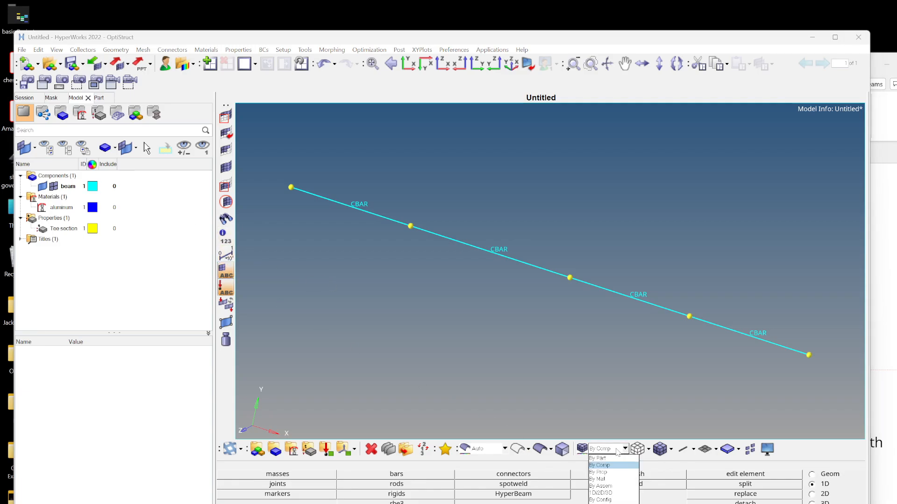
click(612, 480)
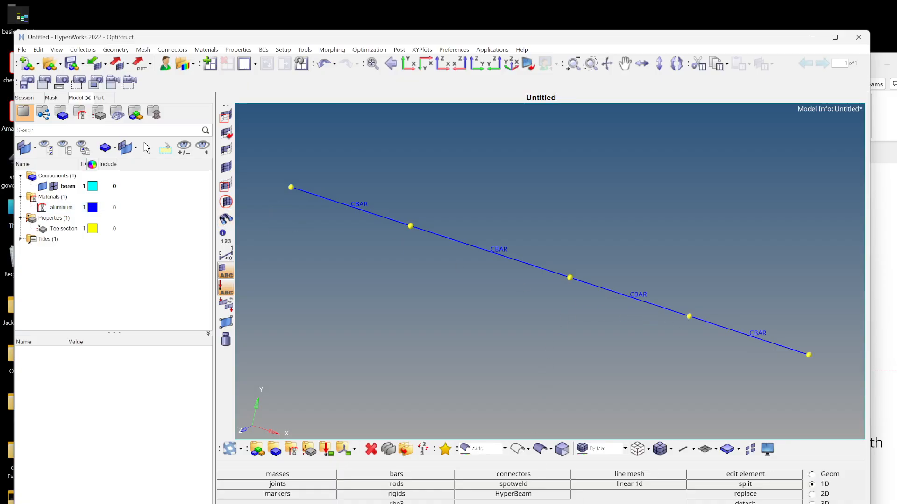
click(616, 449)
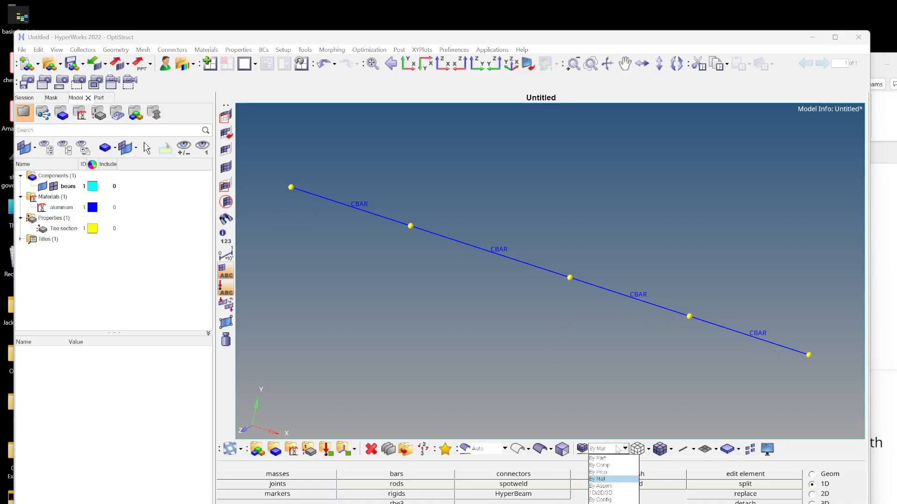
click(608, 473)
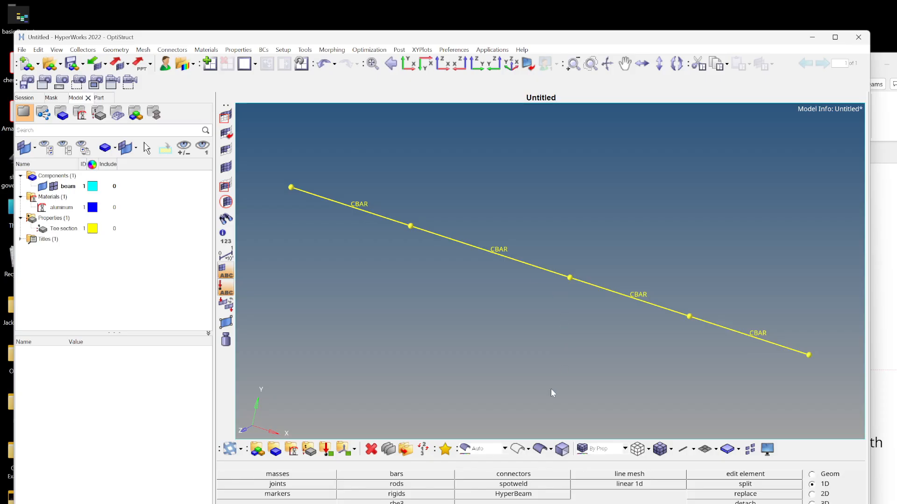
click(599, 449)
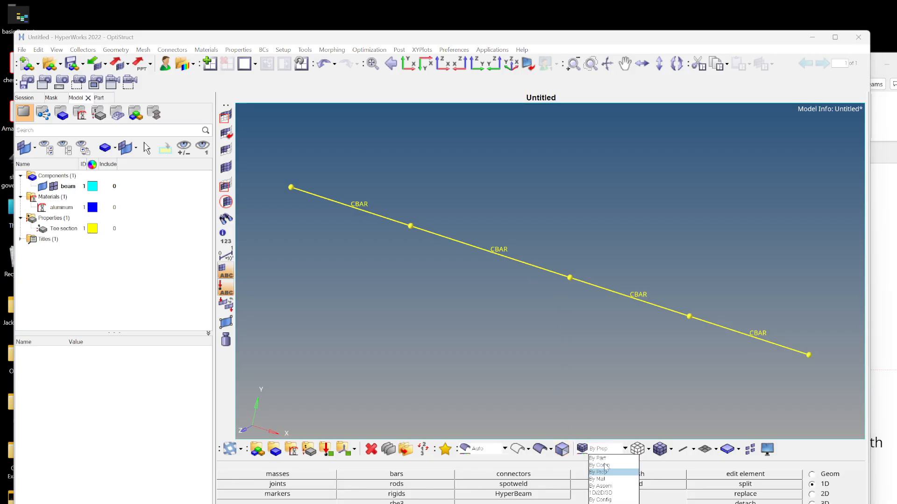
click(602, 465)
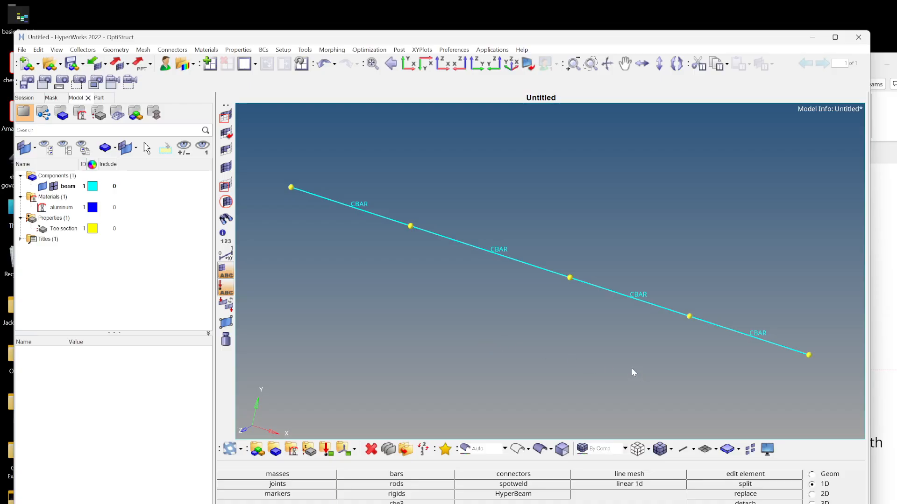
Create a load collector named SPC in the model
right_click(79, 266)
mouse_move(94, 266)
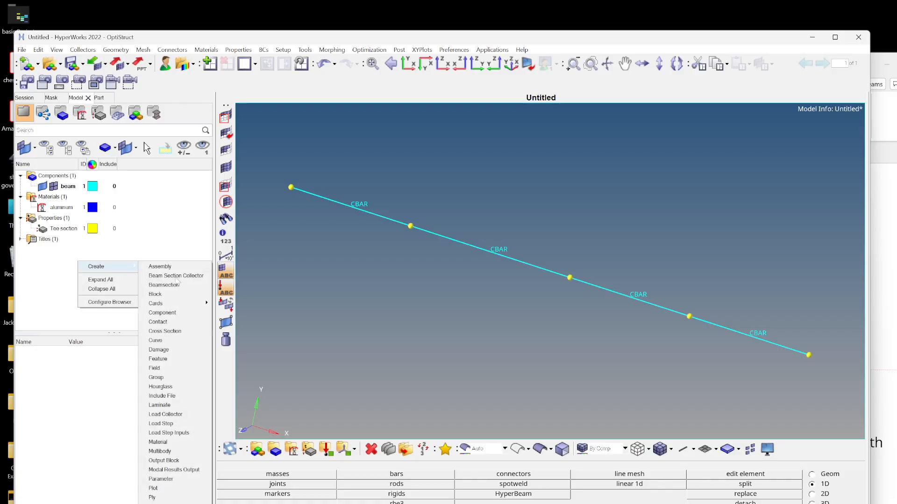
click(183, 414)
text(SPC)
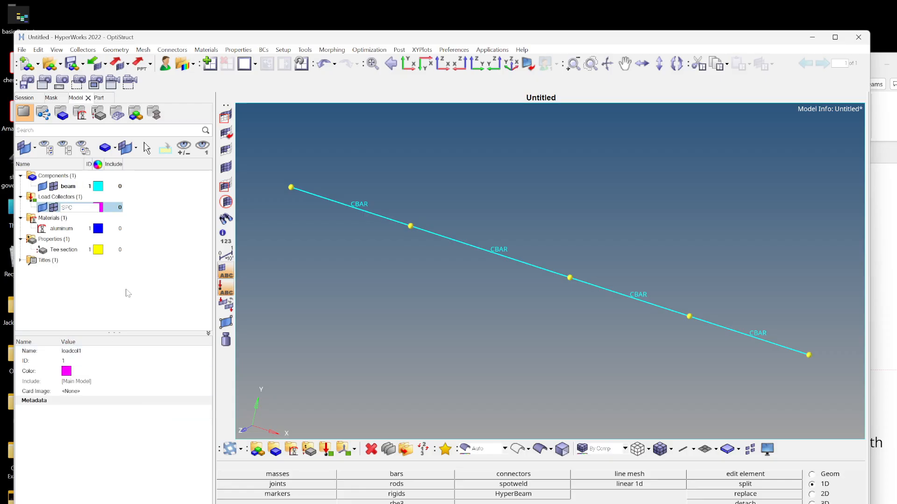
click(81, 275)
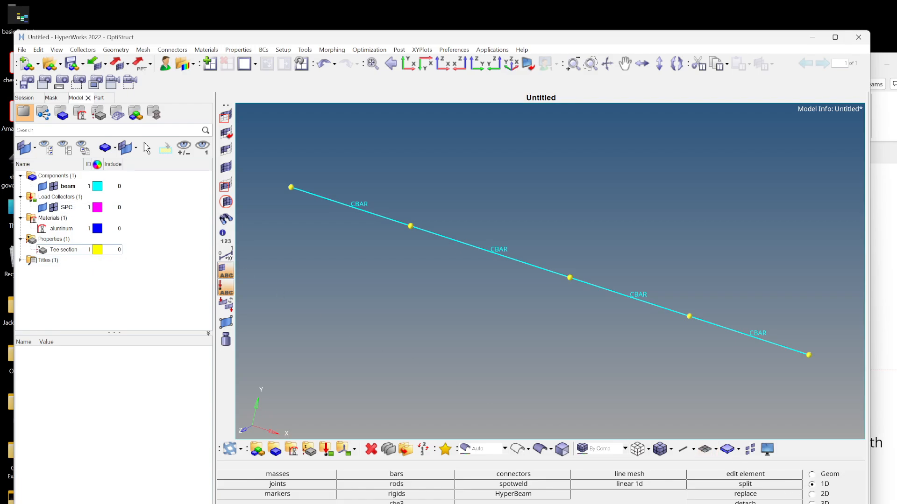
Check the supports on the PowerPoint slide, and constrain dof1, dof2 and dof3 at the x = 30 and x = 130 nodes in HyperWorks
click(812, 503)
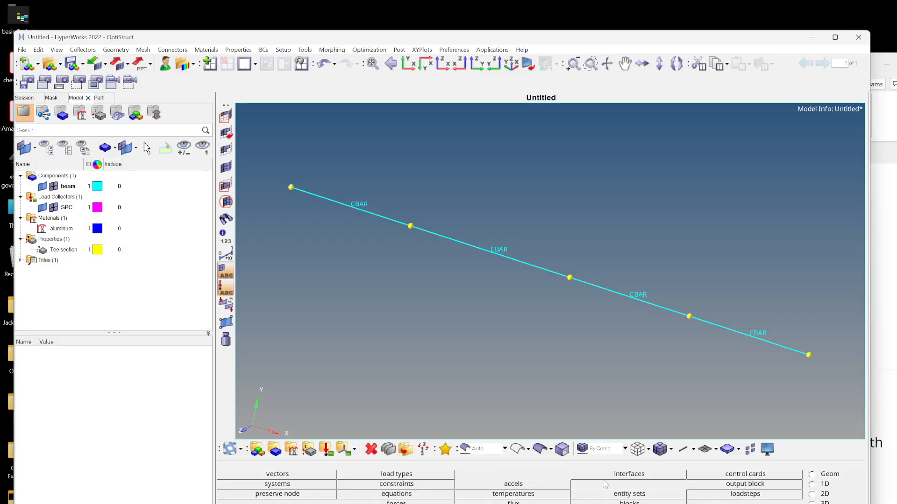
click(427, 486)
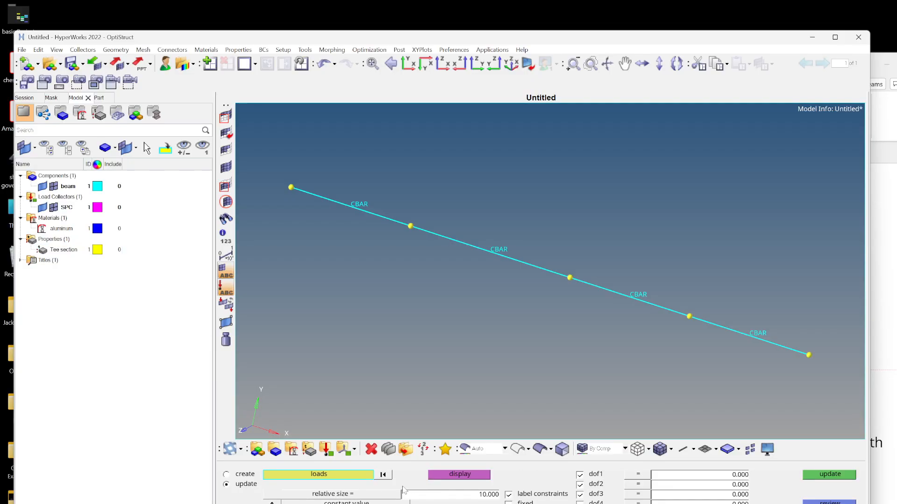
click(244, 474)
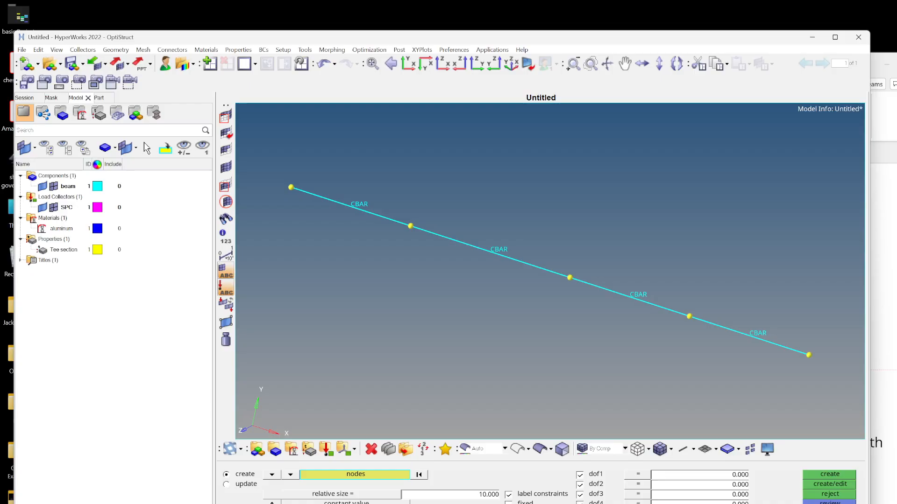
click(884, 410)
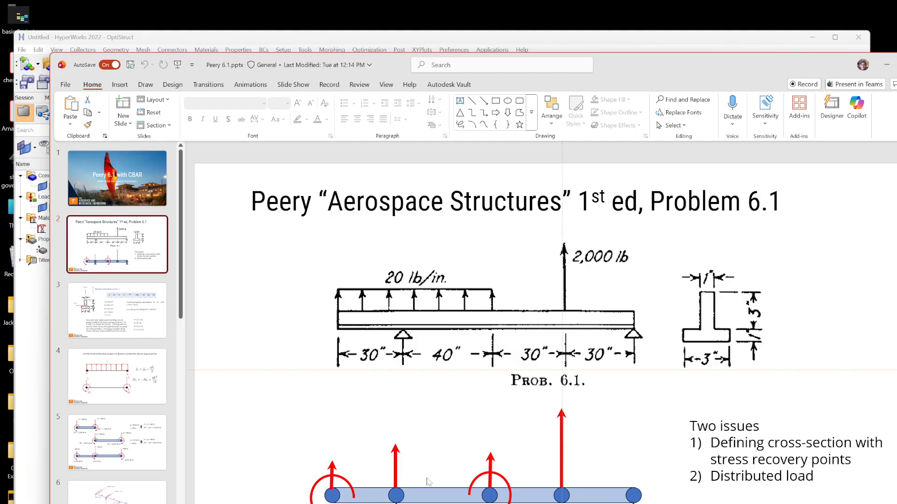
click(629, 40)
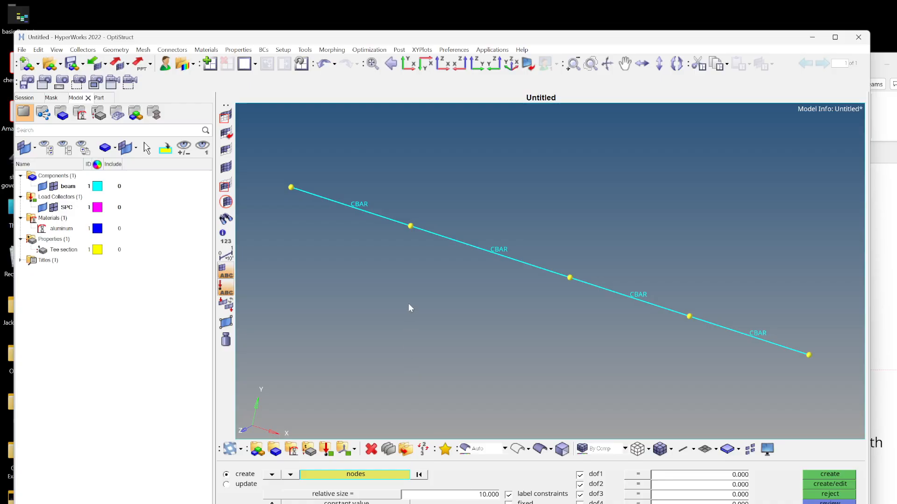
click(410, 227)
click(829, 475)
key(Escape)
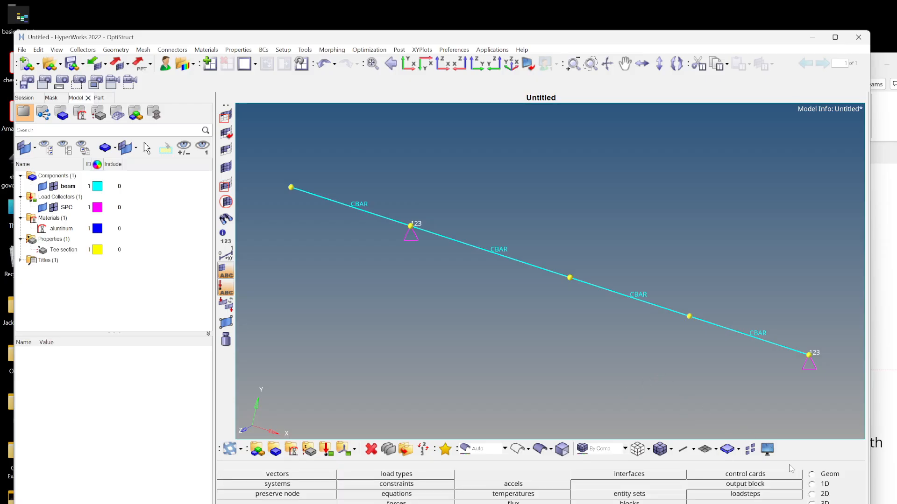
Clear all temporary node markers from the model
click(825, 475)
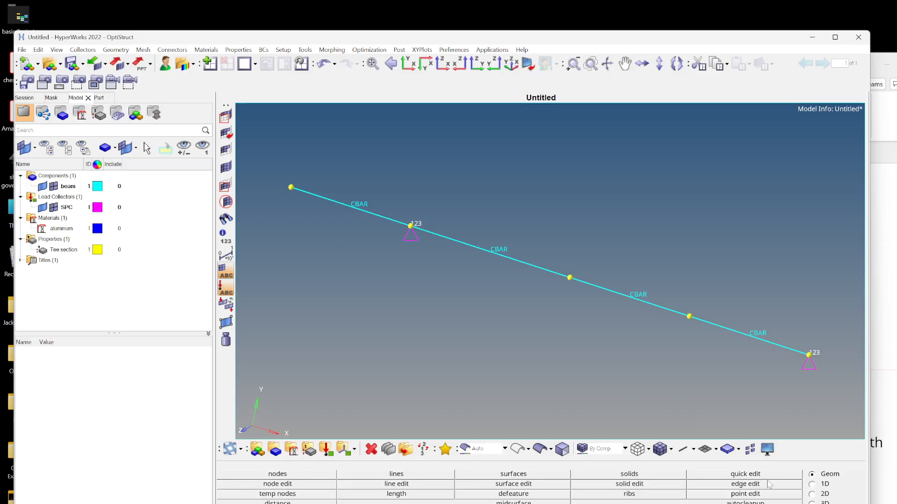
click(309, 495)
click(816, 502)
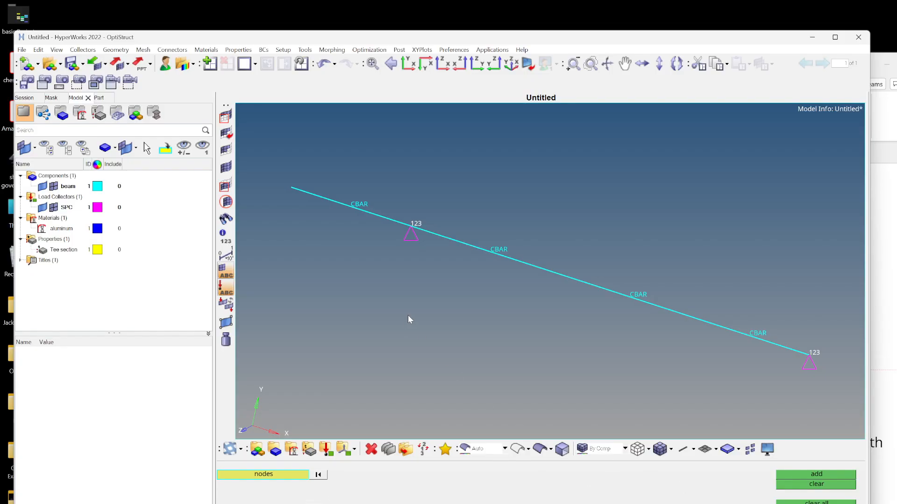
key(Escape)
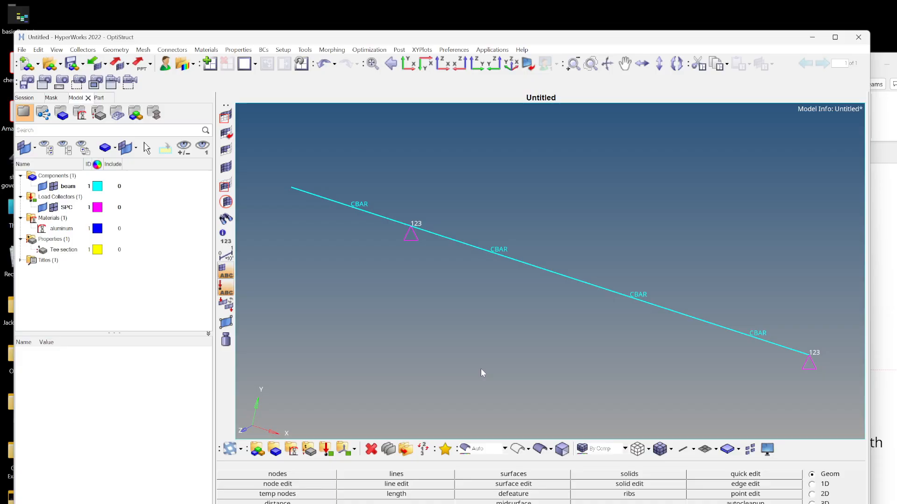
Review the PowerPoint slides on the problem's applied loads, equivalent nodal loads and the PLOAD1 alternative, and return to HyperWorks
click(886, 308)
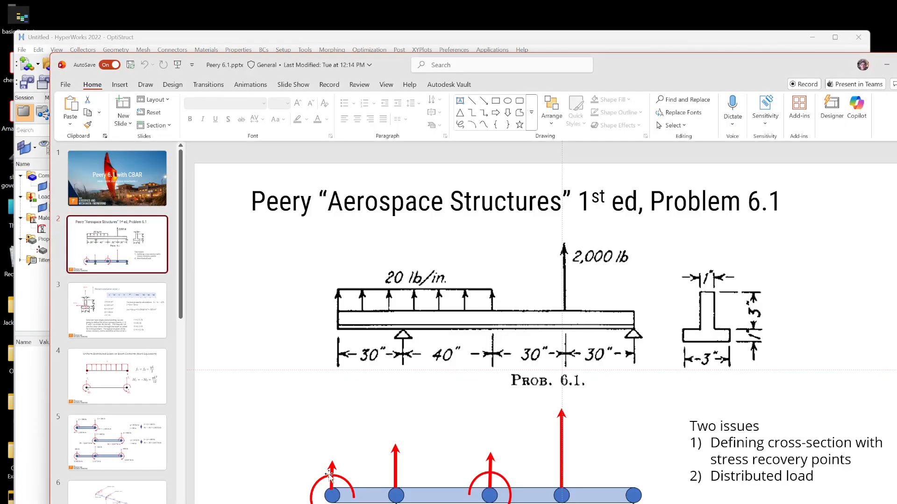
click(117, 441)
click(117, 493)
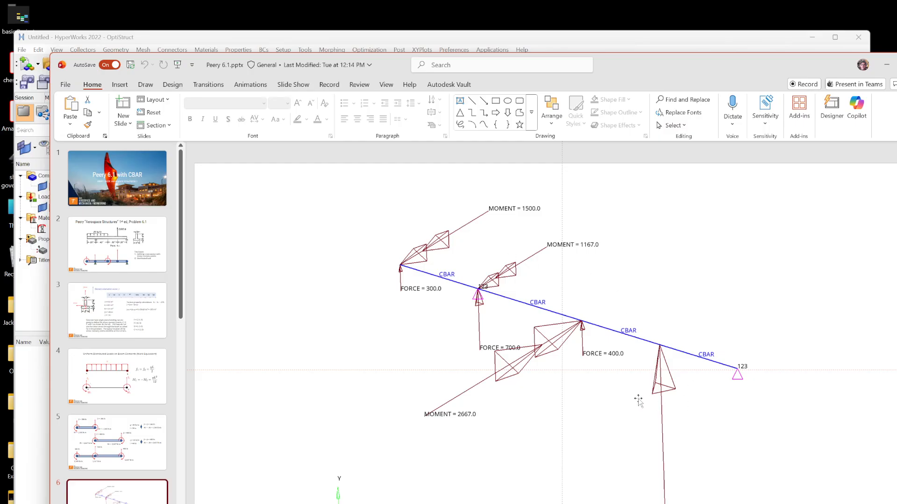
scroll(105, 451, down, 4)
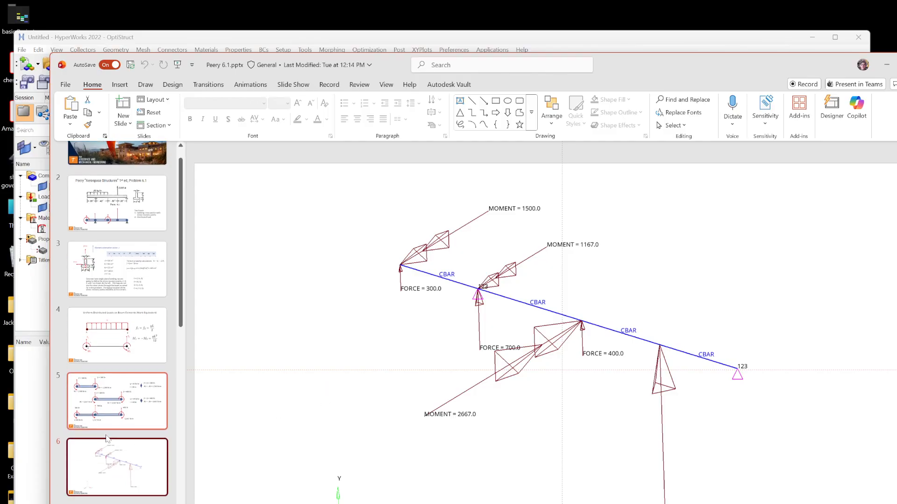
scroll(105, 451, down, 2)
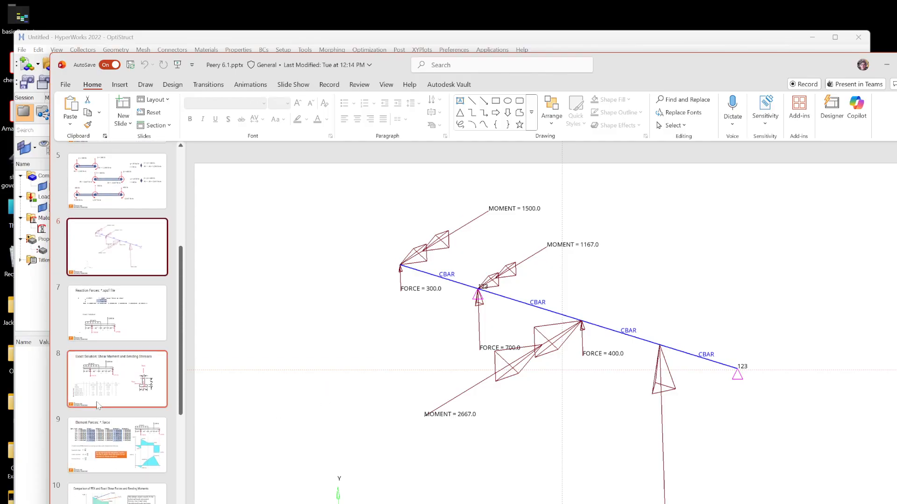
scroll(99, 407, down, 9)
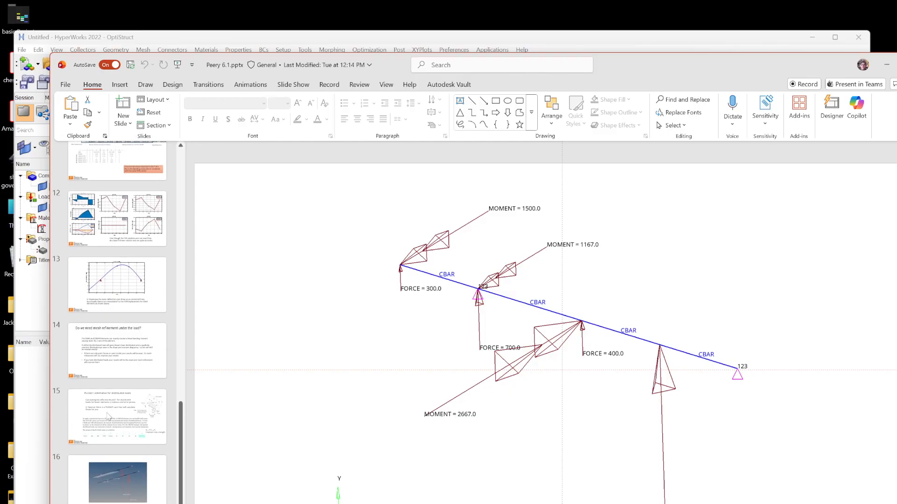
scroll(108, 417, down, 1)
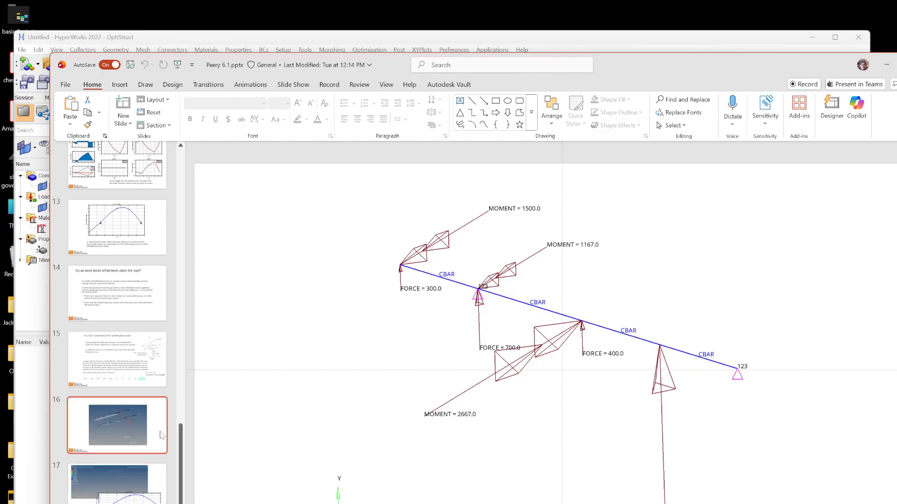
click(140, 371)
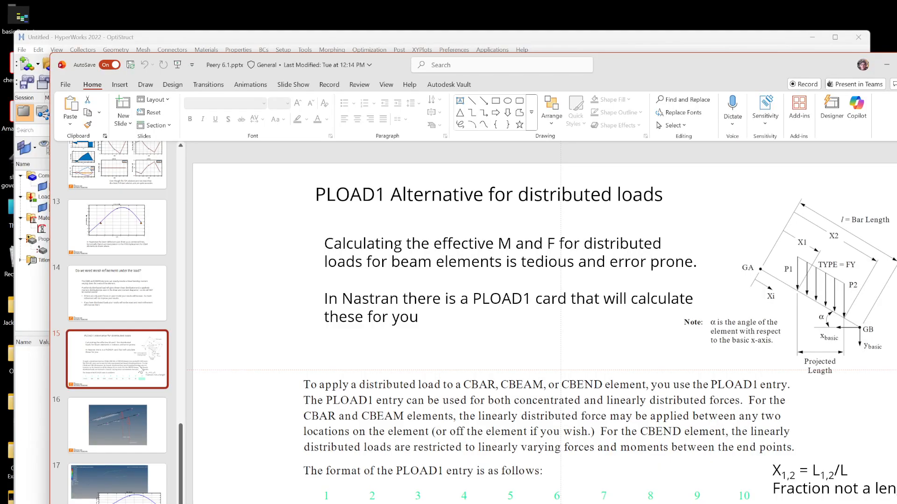
scroll(143, 337, up, 9)
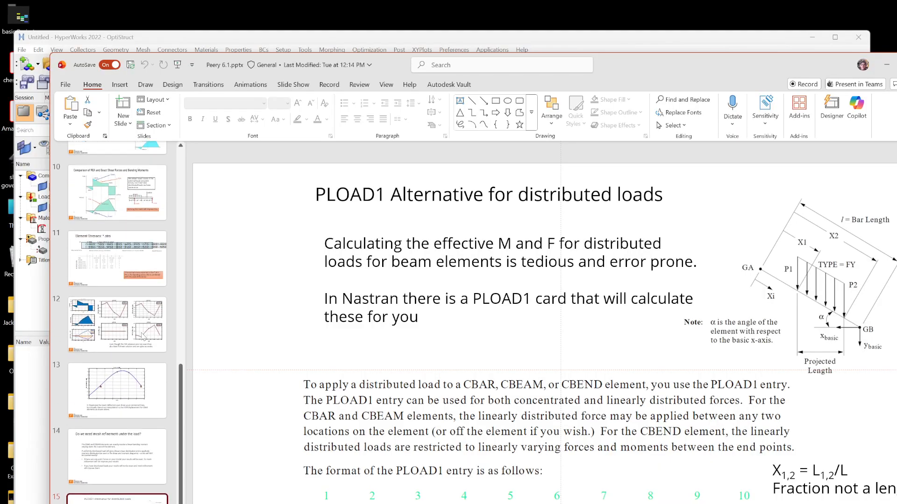
scroll(140, 340, up, 2)
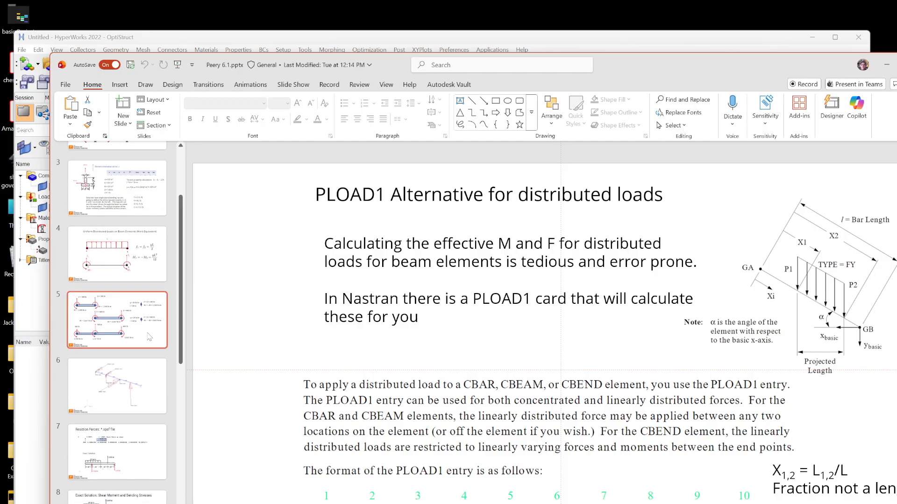
click(112, 422)
click(32, 443)
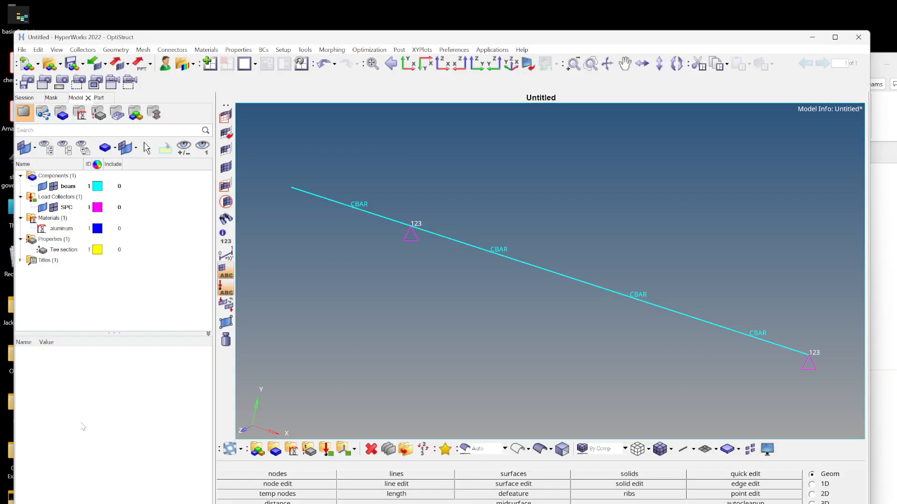
Create a load collector named equiv forces in the model
right_click(89, 279)
mouse_move(129, 285)
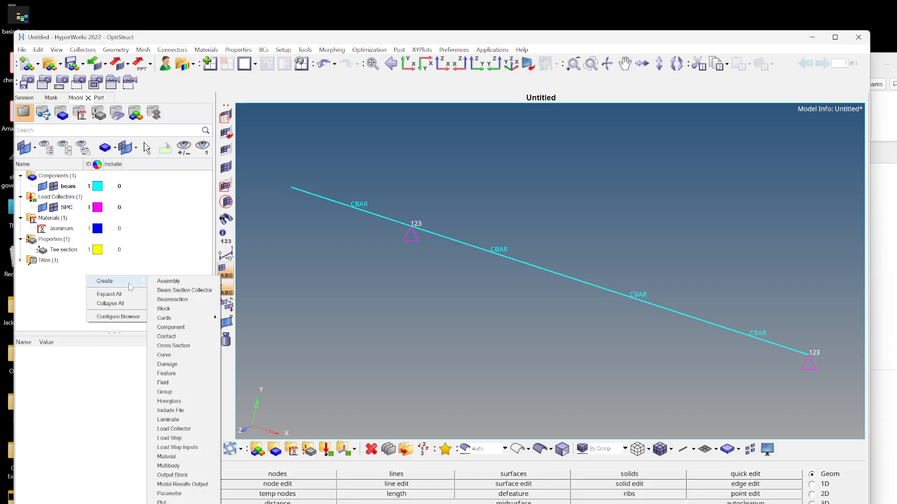
click(187, 430)
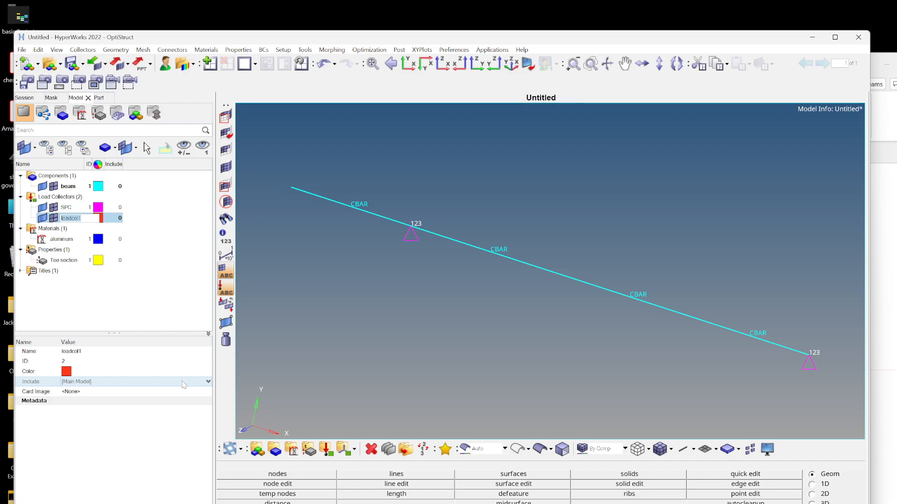
text(equiv for)
text(ces)
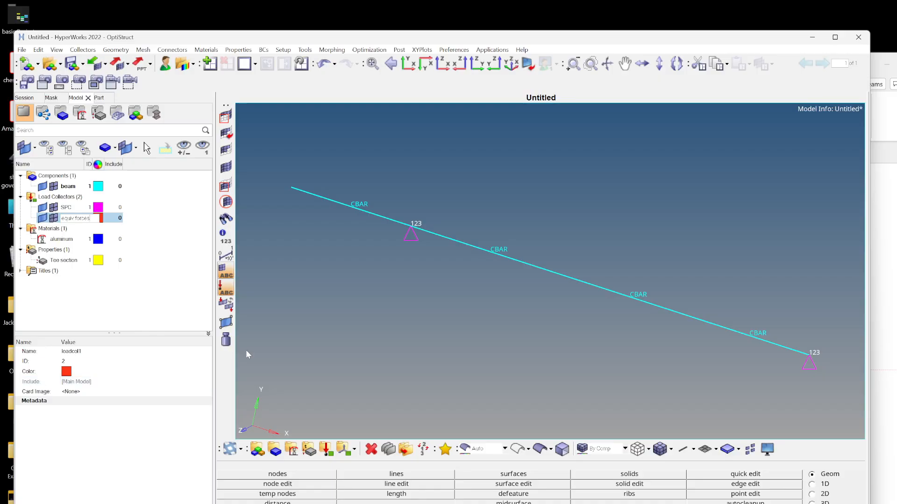
key(Return)
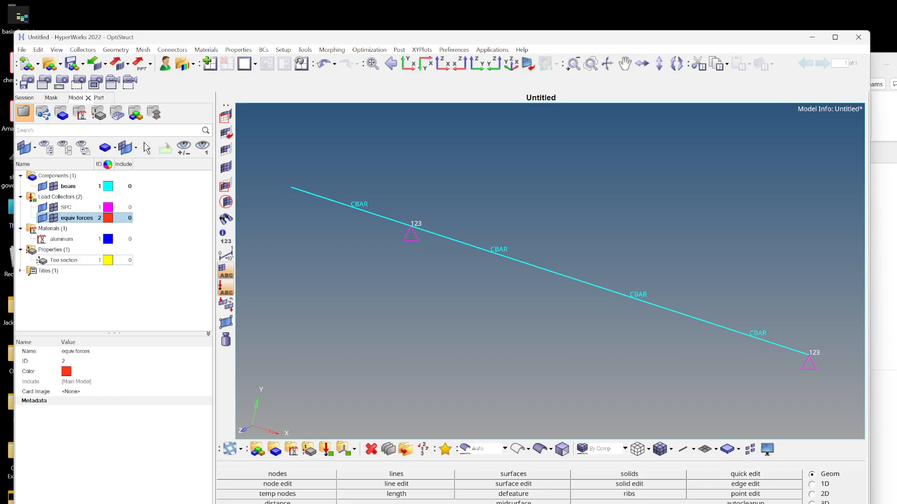
Check the equivalent nodal forces on the PowerPoint slide, and apply an upward 300 lb force at the beam's free-end node in HyperWorks
key(alt+Tab)
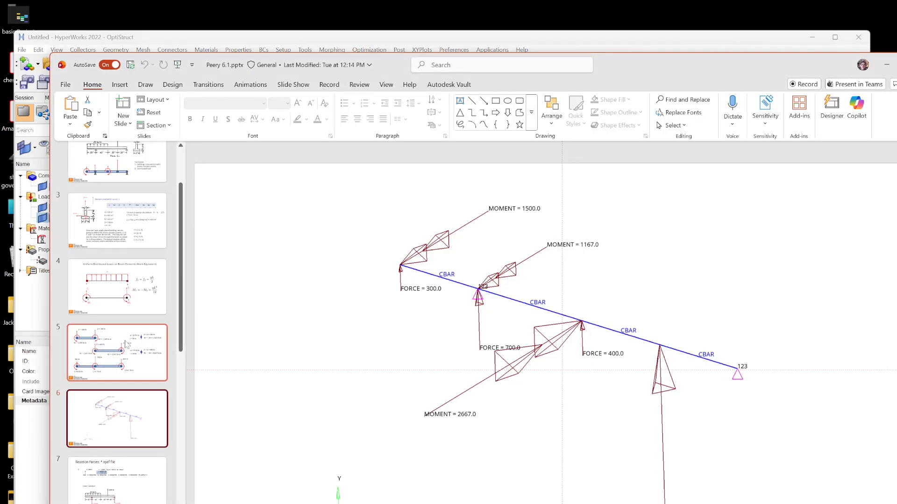
click(125, 347)
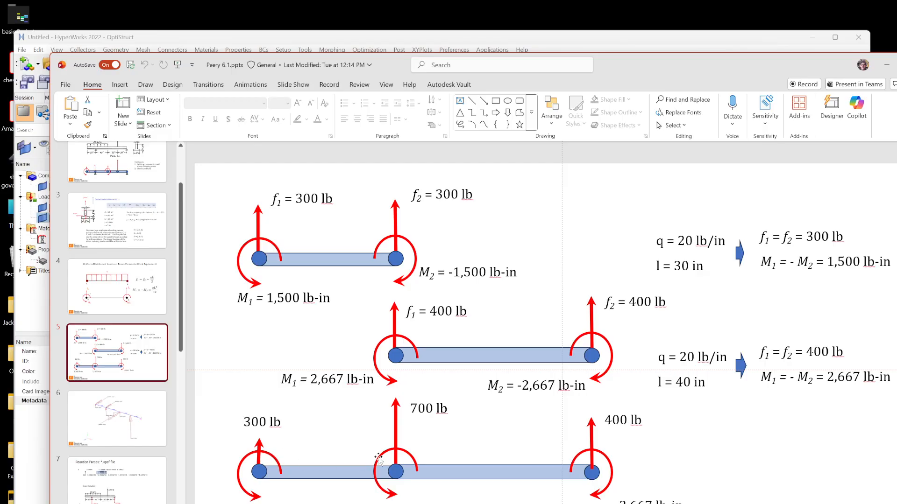
click(638, 39)
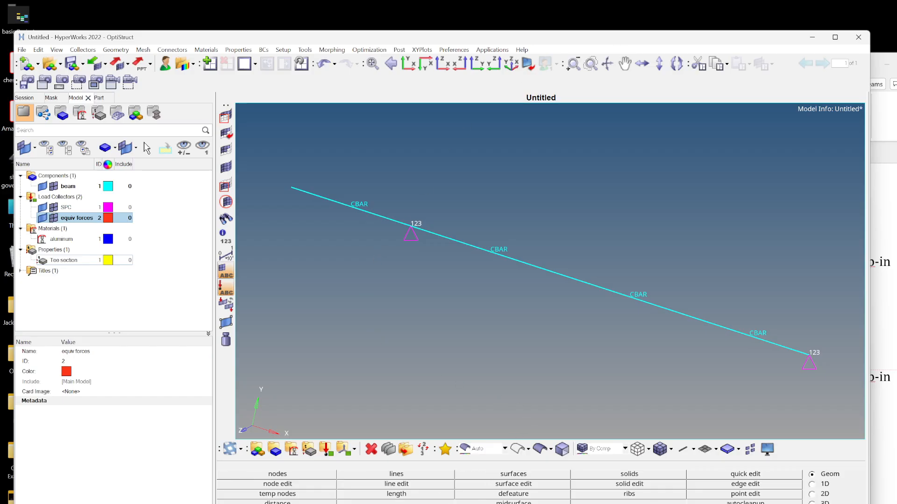
click(811, 503)
click(812, 503)
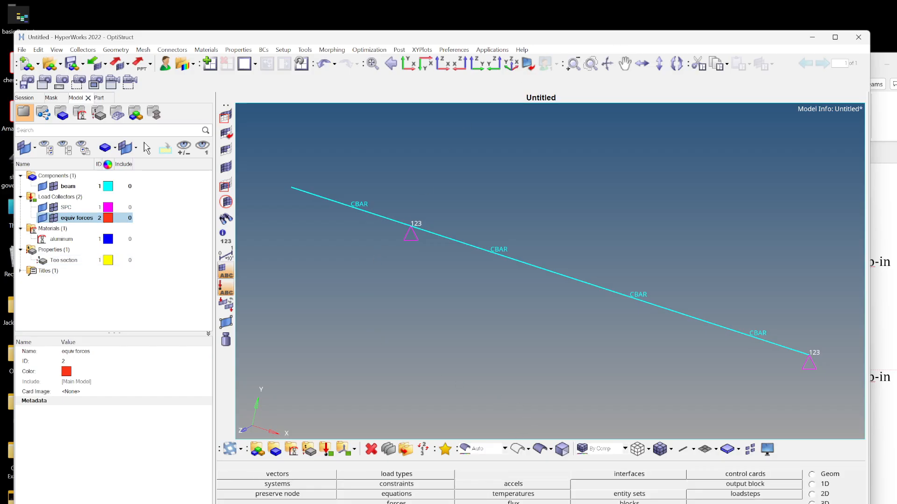
click(401, 502)
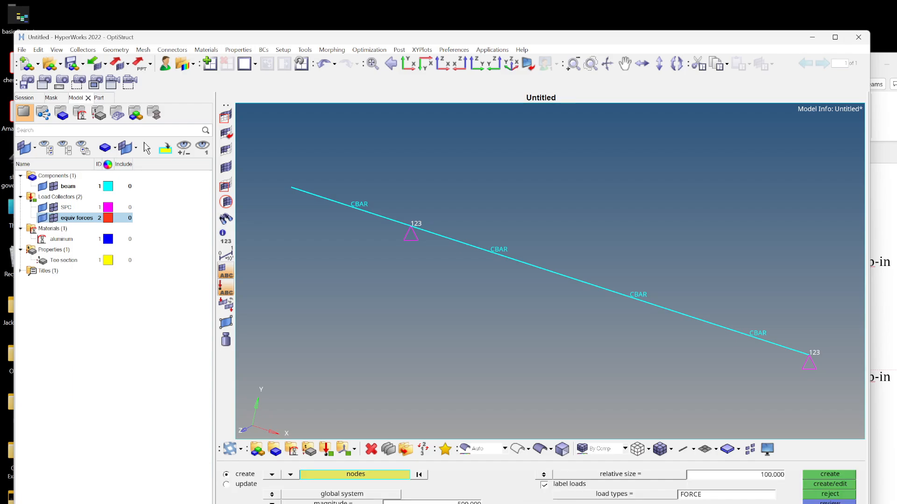
click(453, 503)
text(300)
key(Return)
click(835, 475)
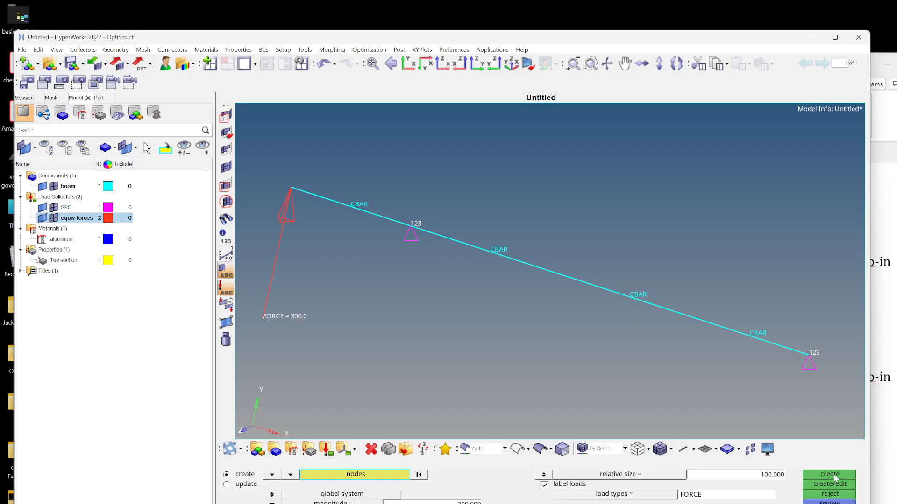
Apply an upward 700 lb force at the supported node at x = 30
click(470, 502)
text(7)
key(Return)
click(836, 474)
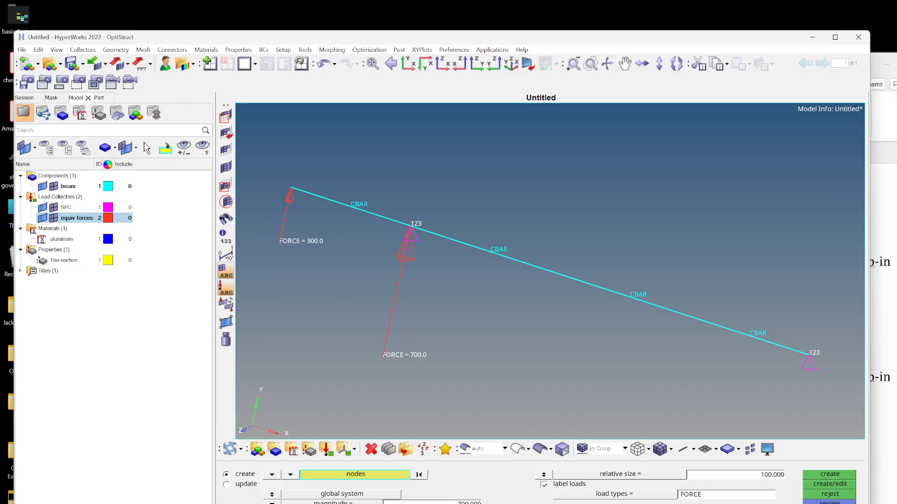
Recheck the equivalent forces in PowerPoint, and apply an upward 400 lb force at the x = 70 node in HyperWorks
key(alt+Tab)
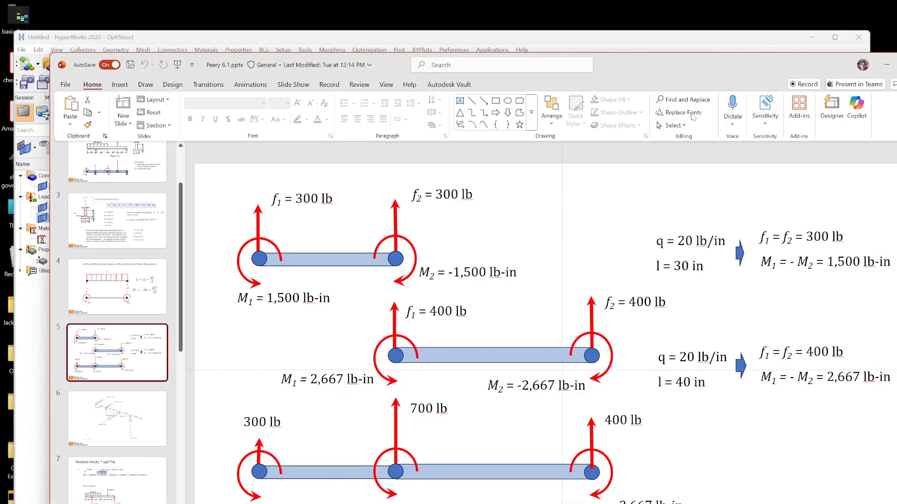
click(666, 47)
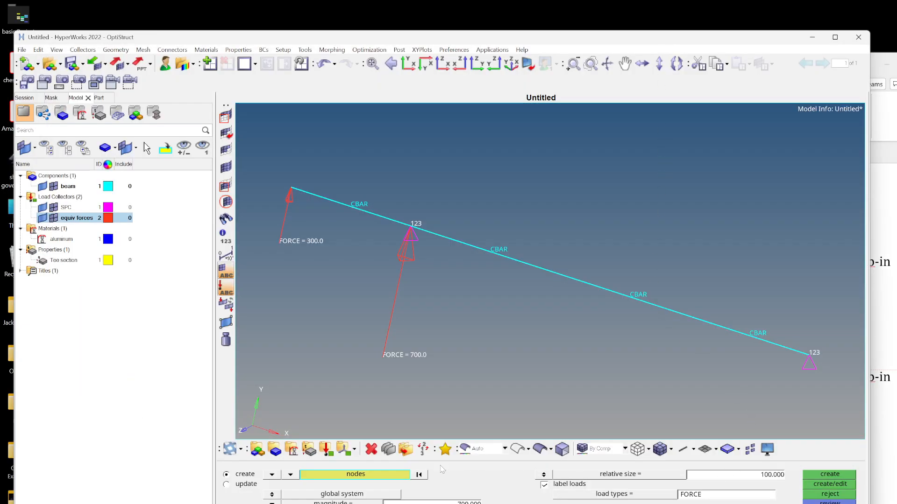
click(445, 503)
text(4)
key(Return)
click(569, 280)
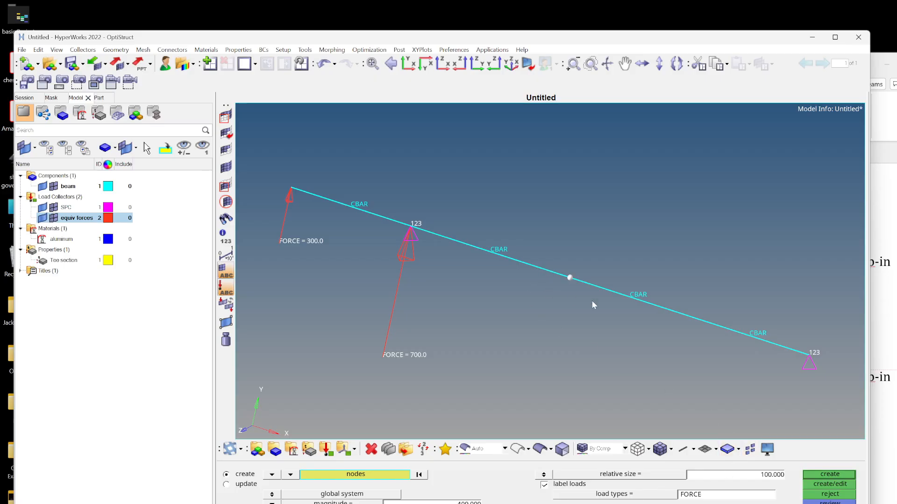
click(830, 474)
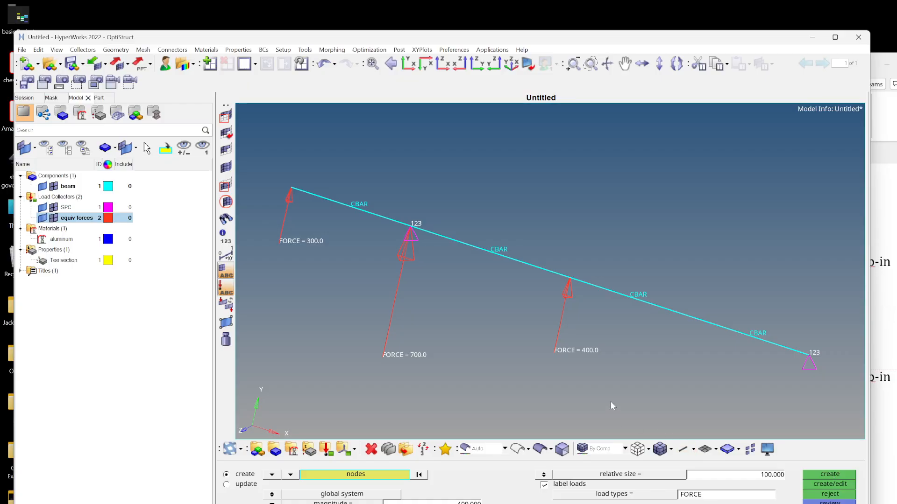
Check the concentrated load on the PowerPoint problem slide, and apply an upward 2000 lb force at the x = 100 node in HyperWorks
key(alt+Tab)
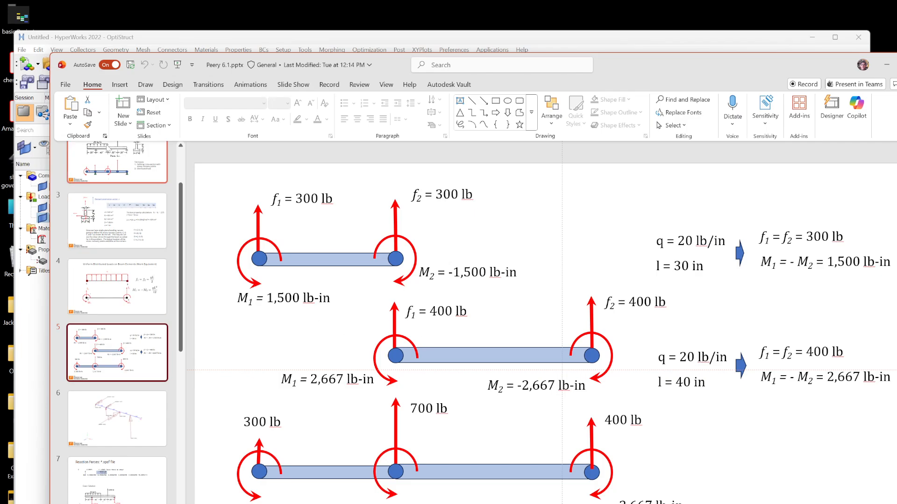
click(108, 149)
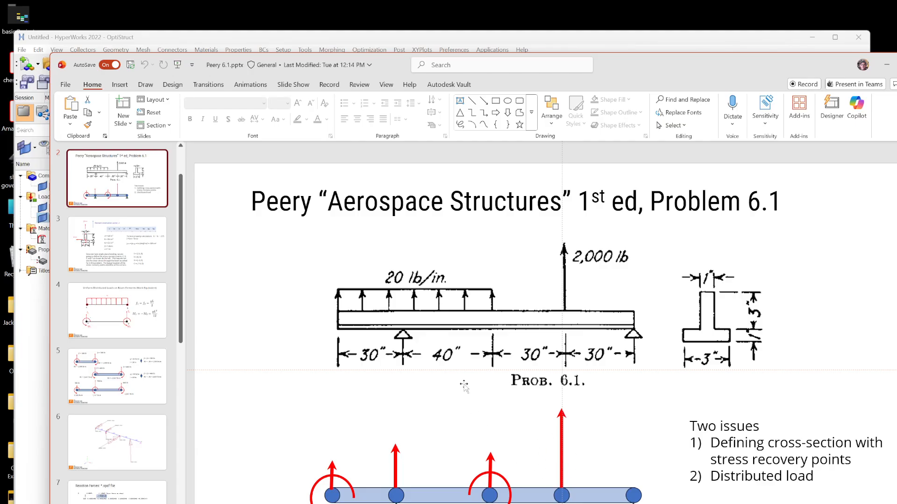
click(595, 42)
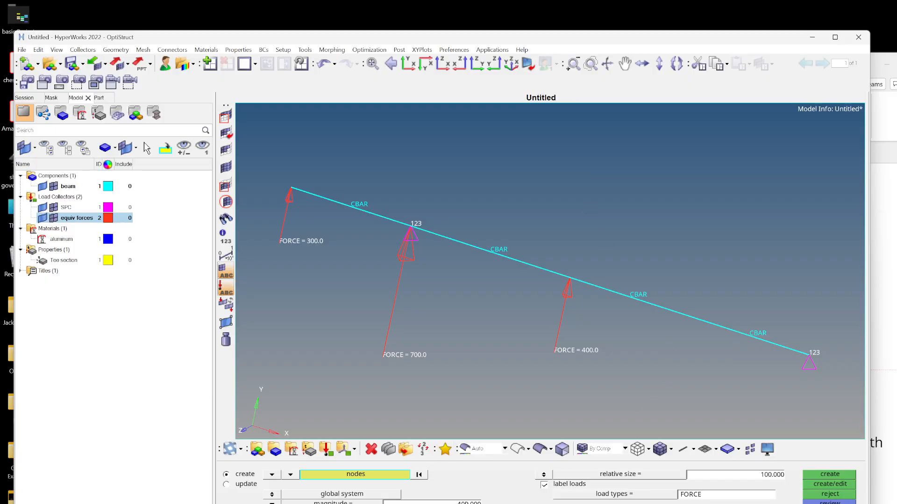
text(20)
key(Return)
click(688, 317)
click(830, 474)
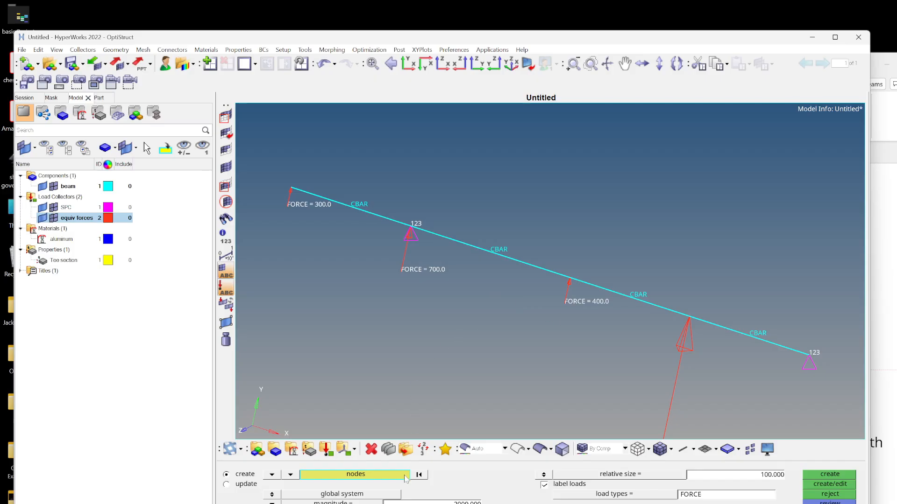
Review the equivalent nodal moments on the PowerPoint slide, and return to HyperWorks
key(alt+Tab)
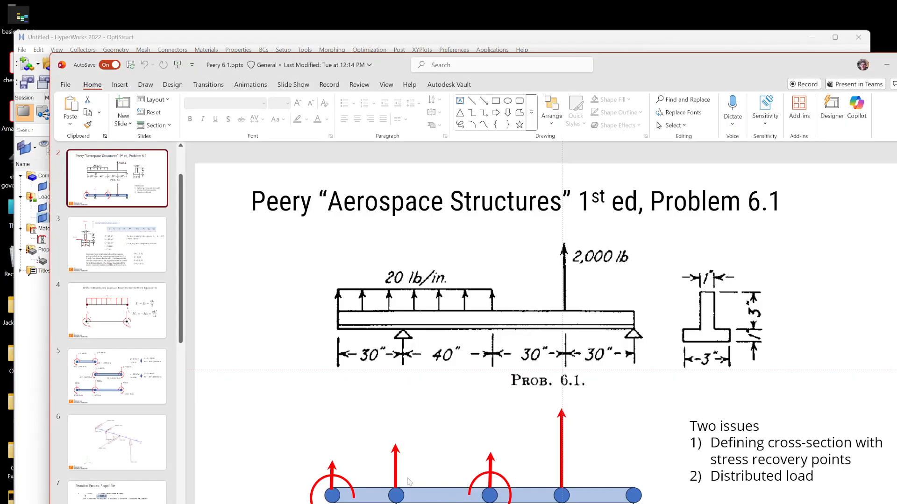
click(108, 373)
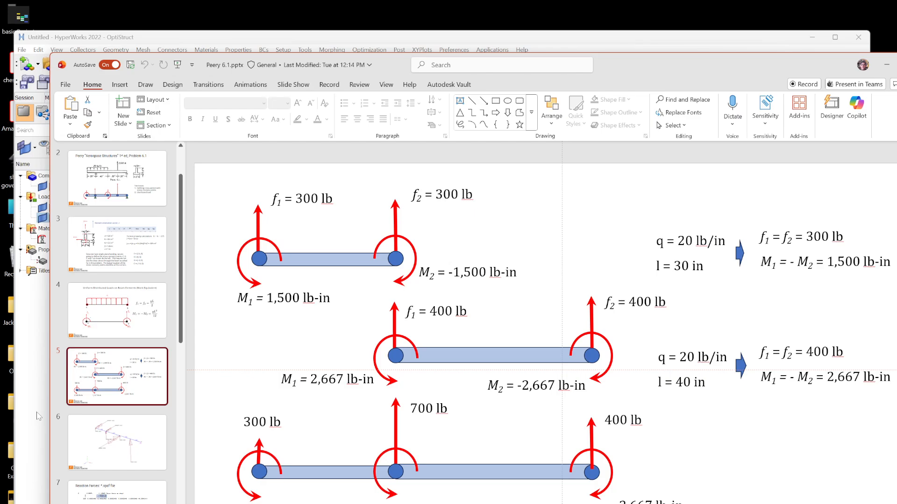
click(39, 416)
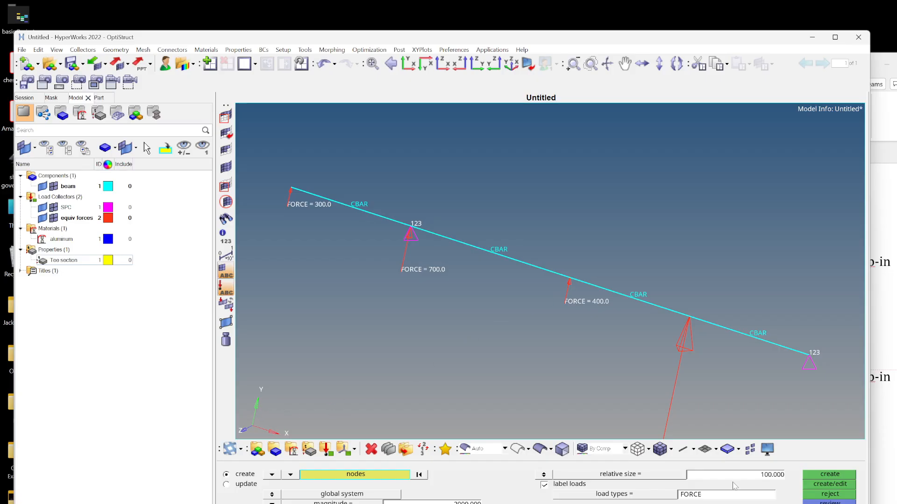
Create a 1500 lb-in moment about the positive z-axis at the beam's free-end node, after rechecking the PowerPoint slide
key(Escape)
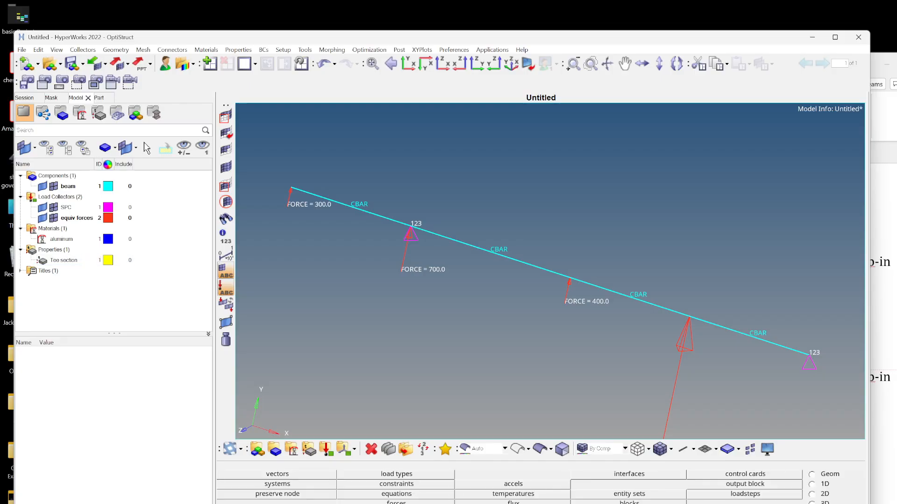
click(396, 503)
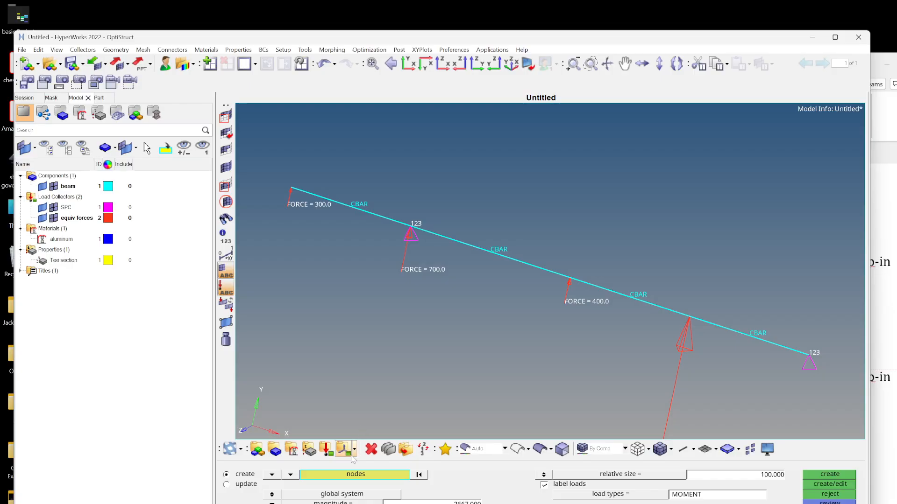
key(alt+Tab)
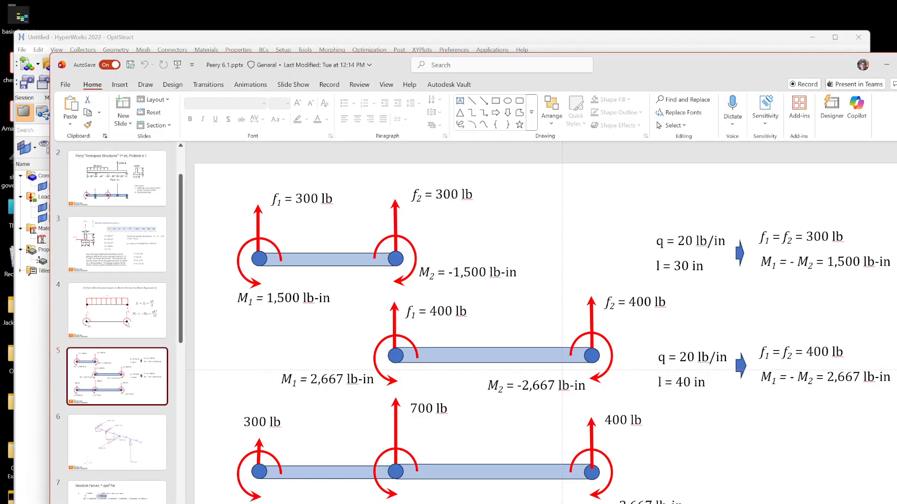
click(600, 39)
click(430, 503)
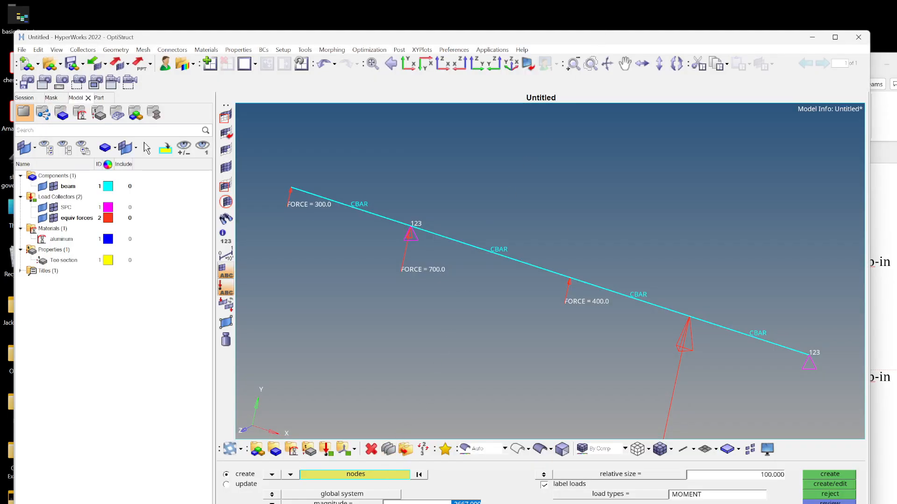
text(1500)
click(272, 494)
click(263, 503)
click(293, 190)
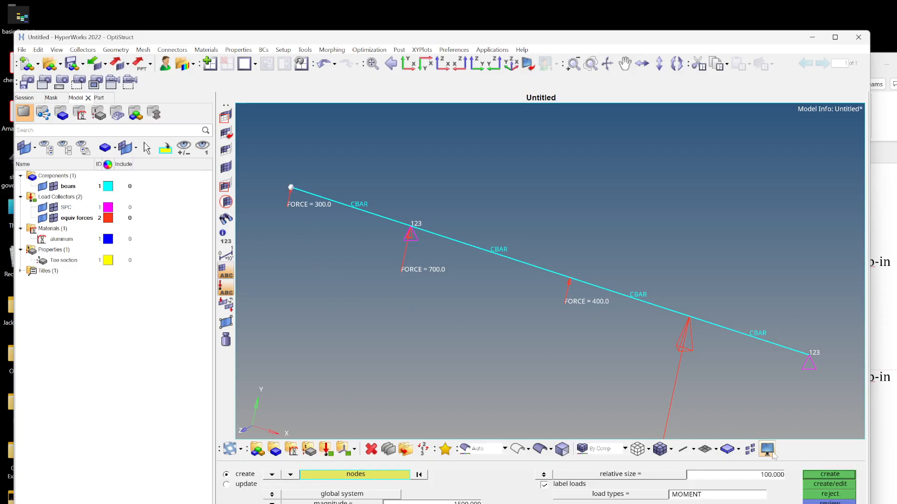
click(833, 475)
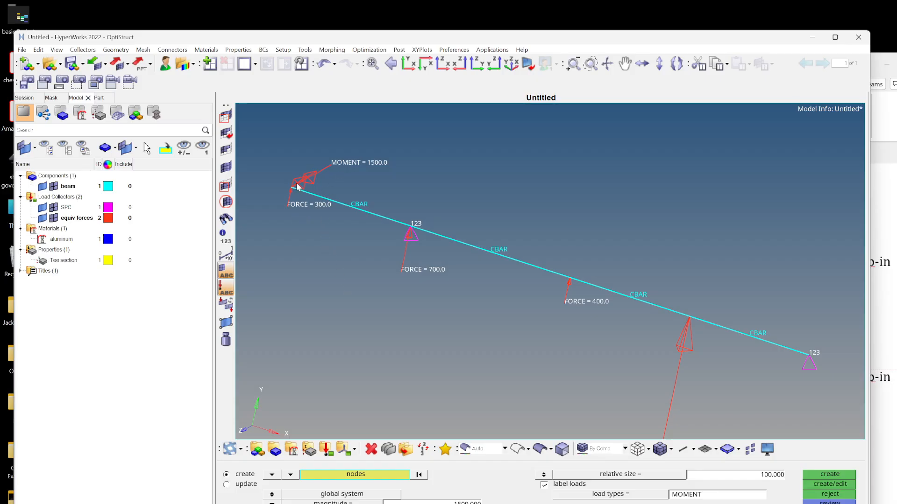
Recheck the moments in PowerPoint, and apply a 1164 lb-in moment about z at the supported x = 30 node in HyperWorks
scroll(292, 196, up, 3)
scroll(311, 172, up, 2)
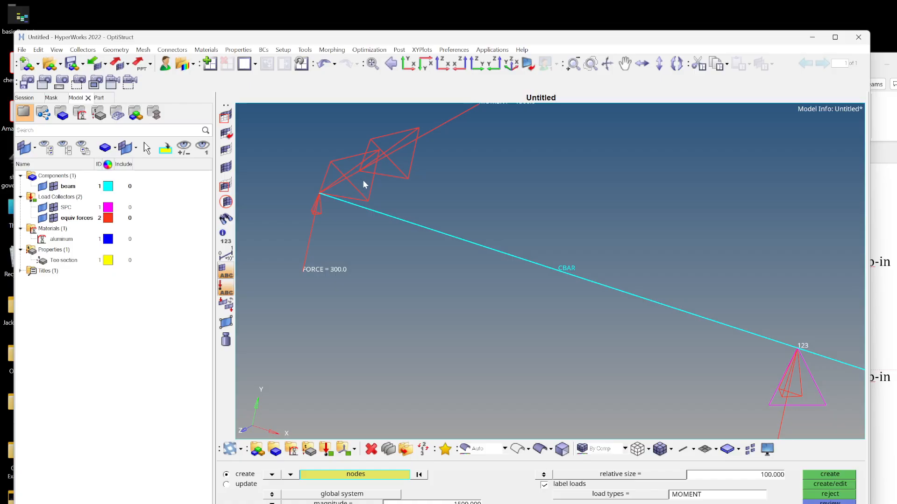
scroll(456, 201, up, 2)
ctrl+drag(448, 209, 436, 250)
ctrl+scroll(436, 250, down, 3)
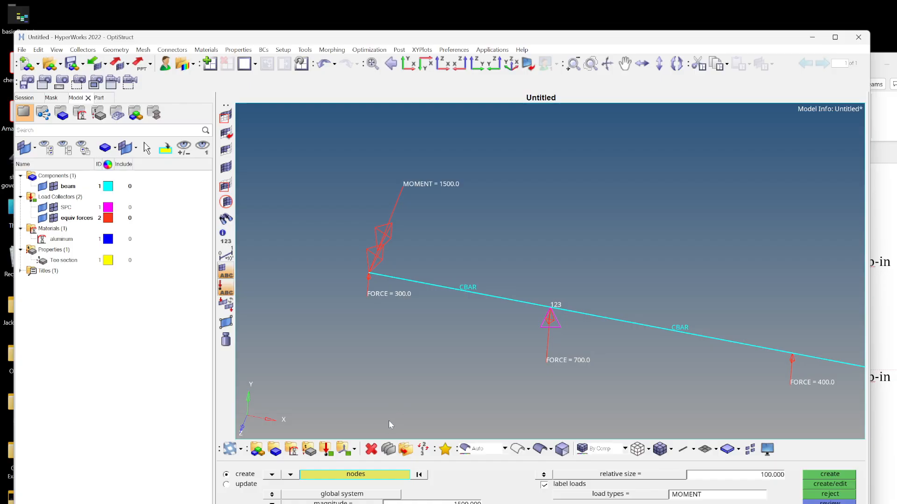
key(alt+Tab)
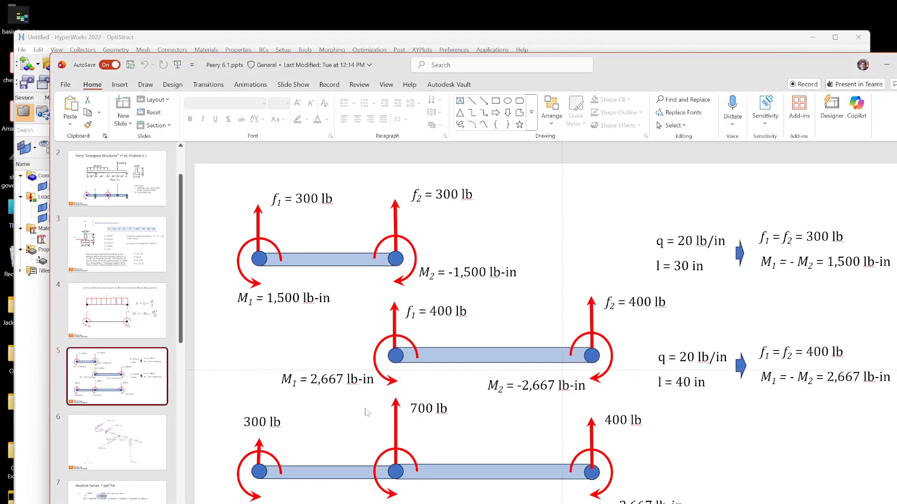
click(615, 44)
click(467, 503)
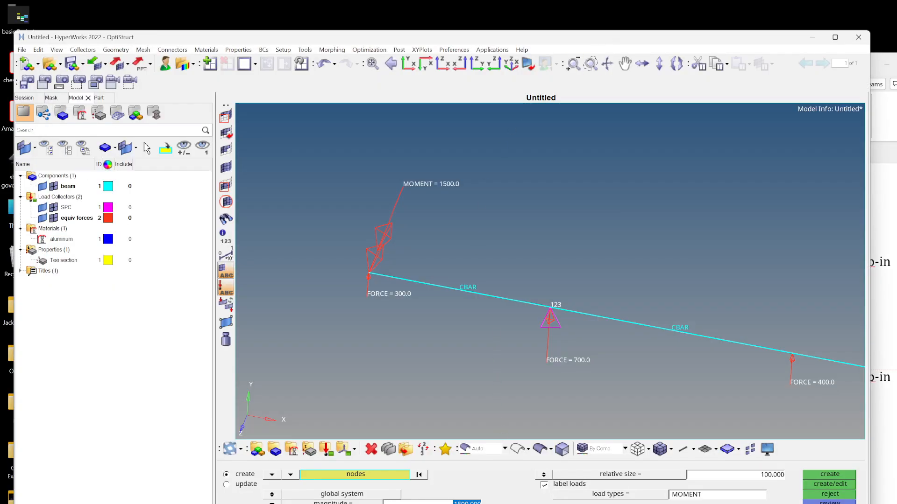
text(1164)
click(548, 307)
click(831, 475)
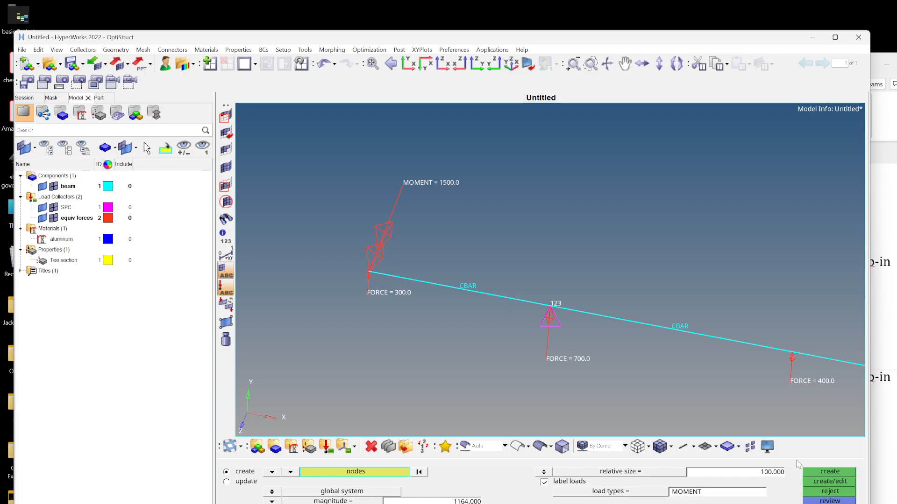
click(566, 323)
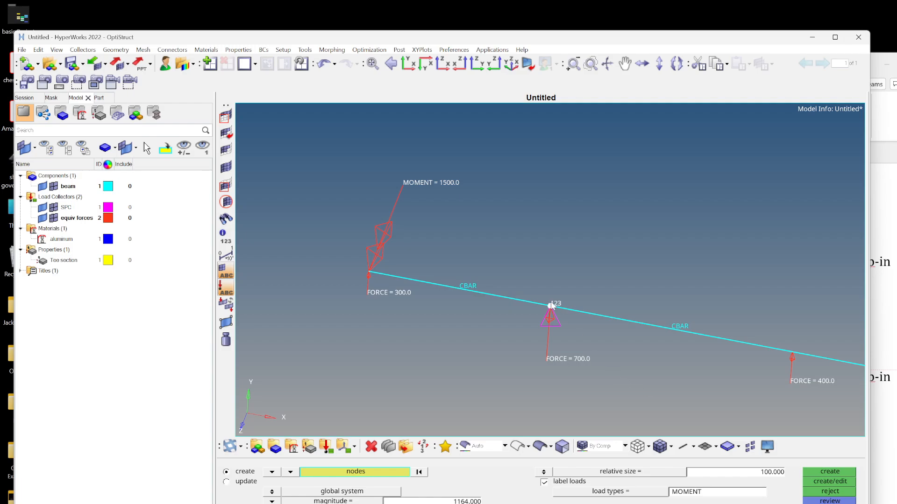
click(829, 474)
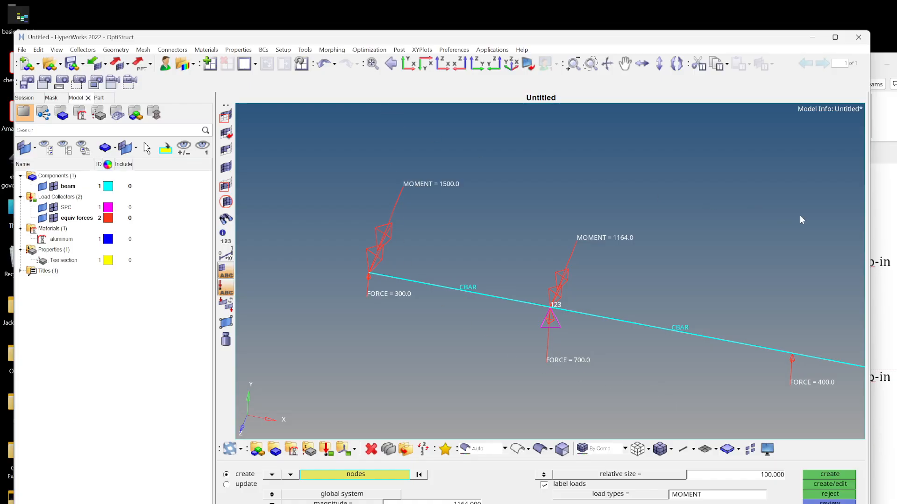
Check the end moment on the PowerPoint slide, and apply a -2667 lb-in moment about z at the x = 70 node in HyperWorks
click(878, 234)
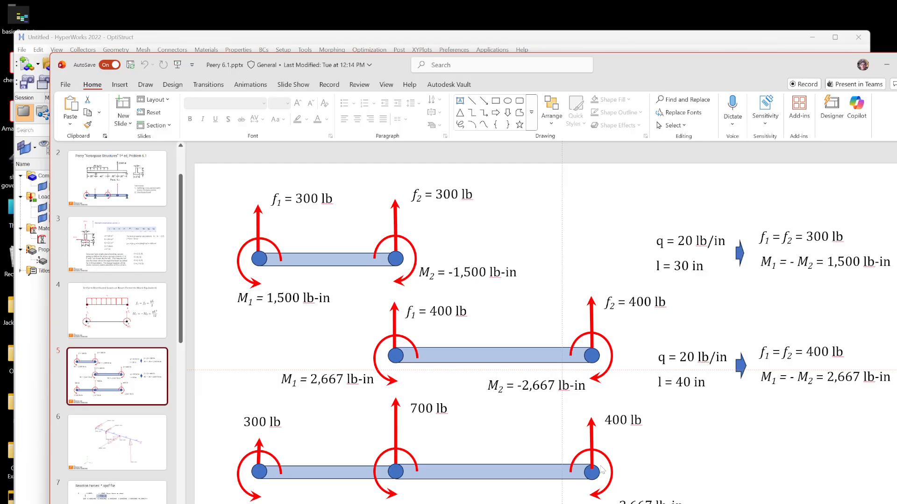
click(684, 45)
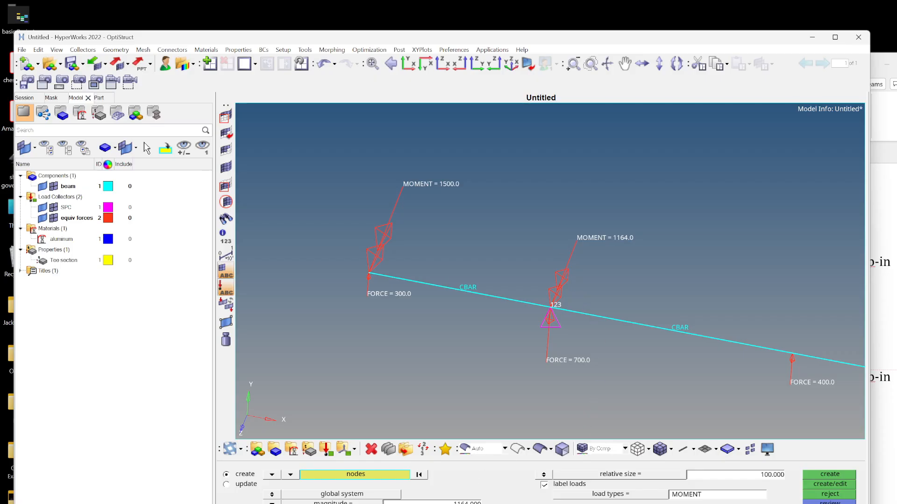
key(BackSpace)
key(Return)
click(688, 335)
click(836, 473)
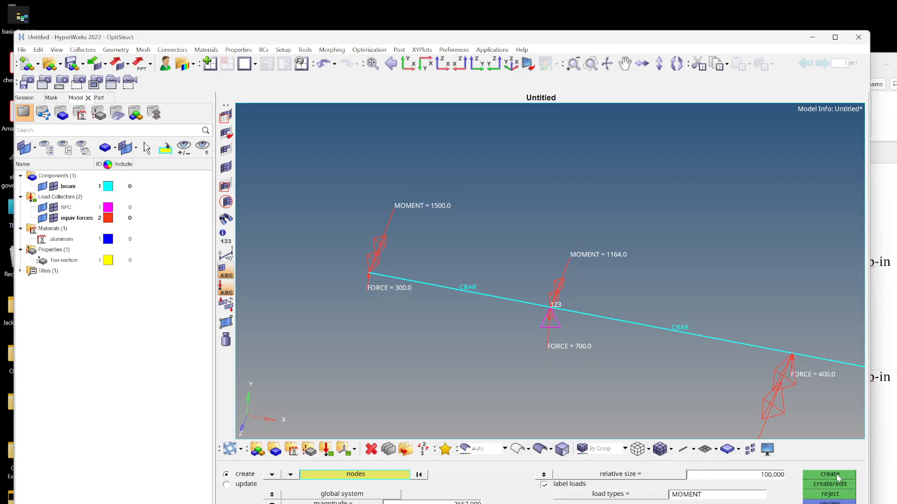
scroll(648, 347, down, 7)
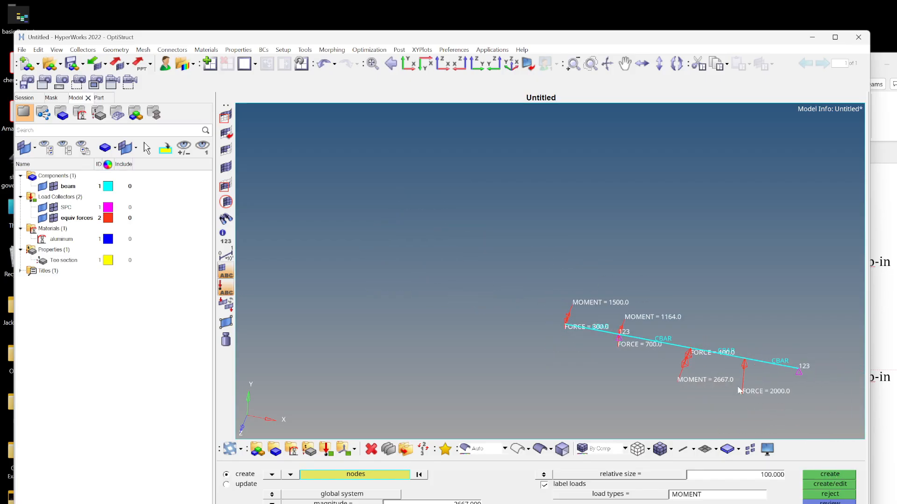
scroll(812, 380, up, 3)
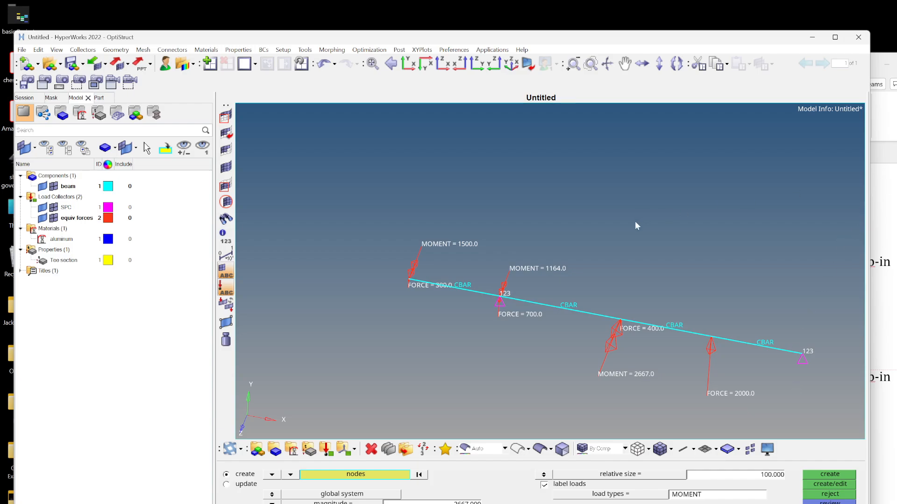
Compare the combined nodal moments on the PowerPoint slide with the applied loads in HyperWorks
click(893, 204)
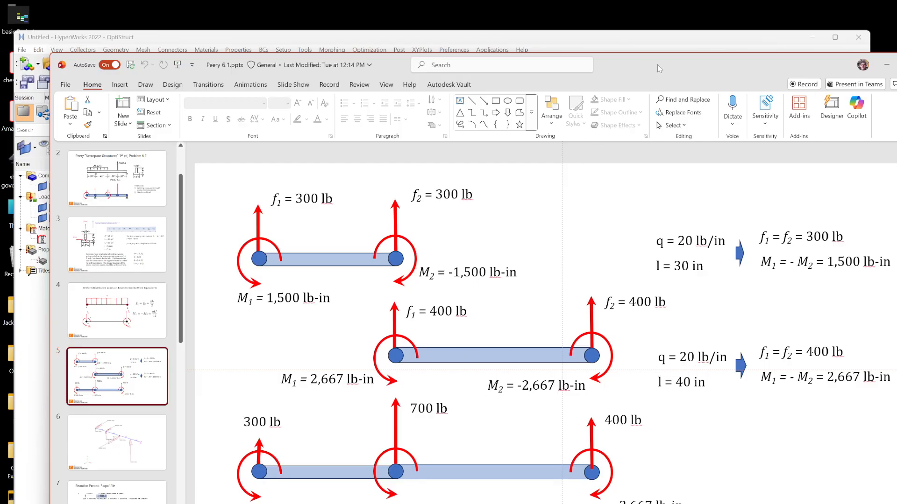
mouse_move(658, 66)
mouse_down()
mouse_move(896, 226)
mouse_move(896, 374)
mouse_move(850, 373)
mouse_move(818, 410)
mouse_move(788, 157)
mouse_move(652, 81)
mouse_up()
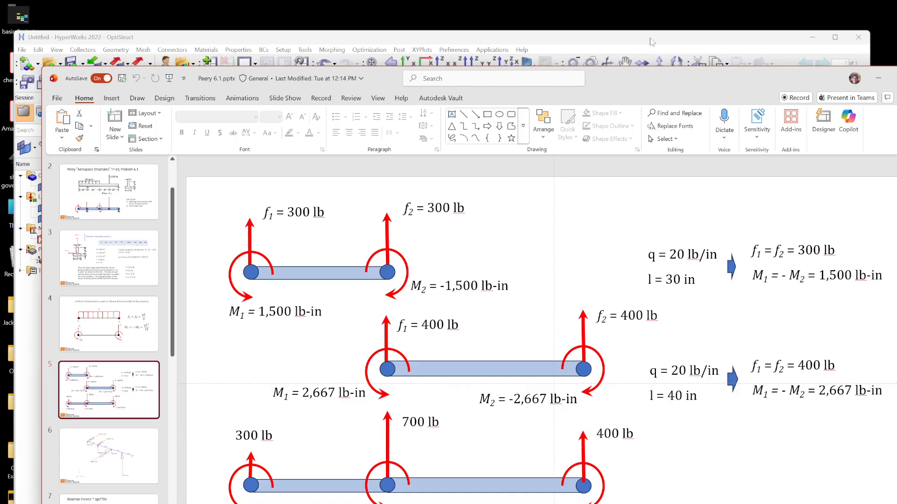
click(652, 41)
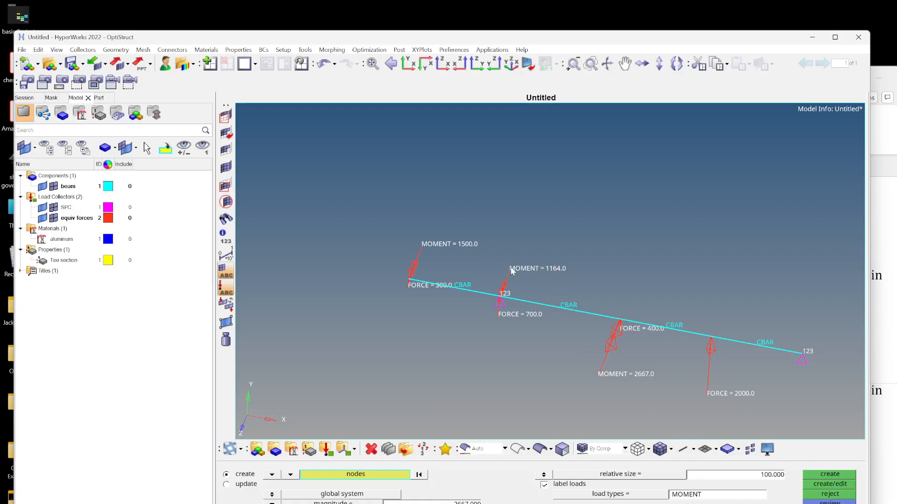
Update the magnitude of the existing moment at the supported x = 30 node to 1167
click(246, 484)
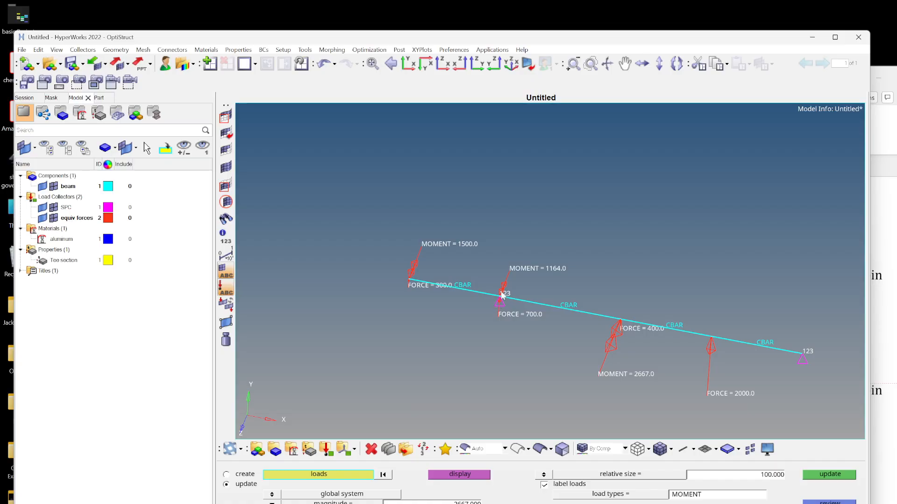
scroll(497, 311, down, 3)
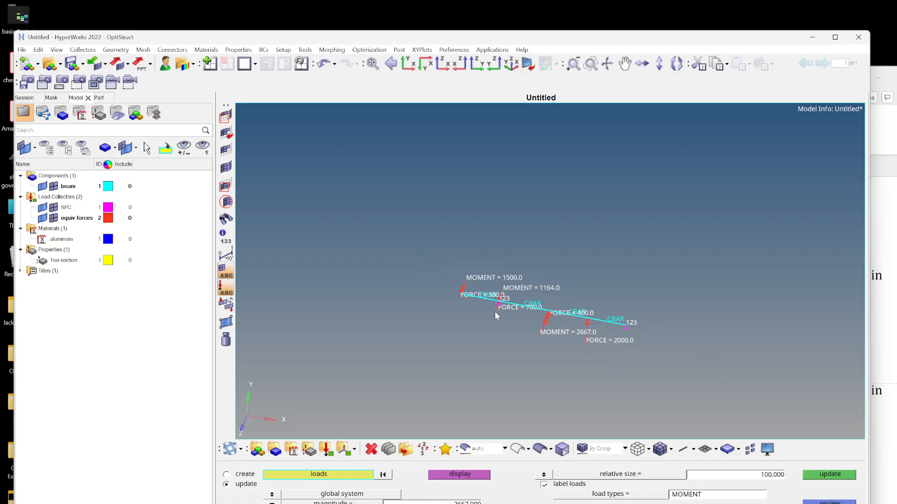
scroll(495, 312, up, 8)
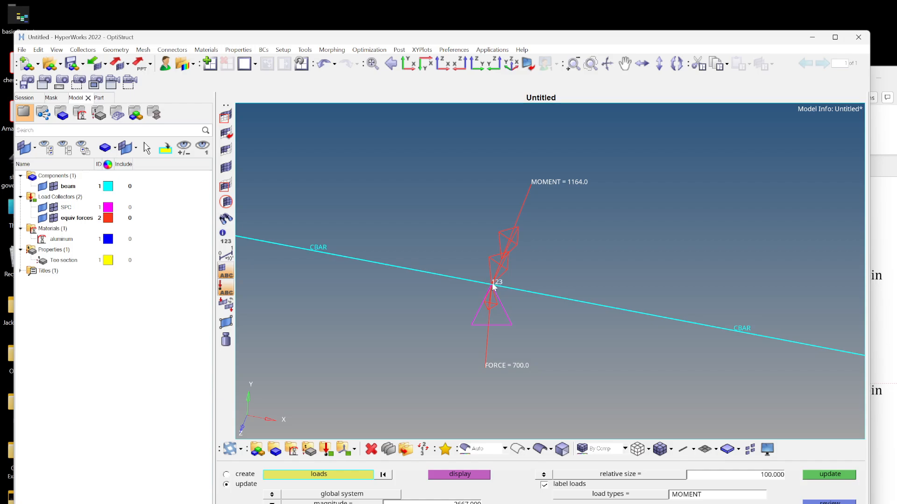
click(521, 211)
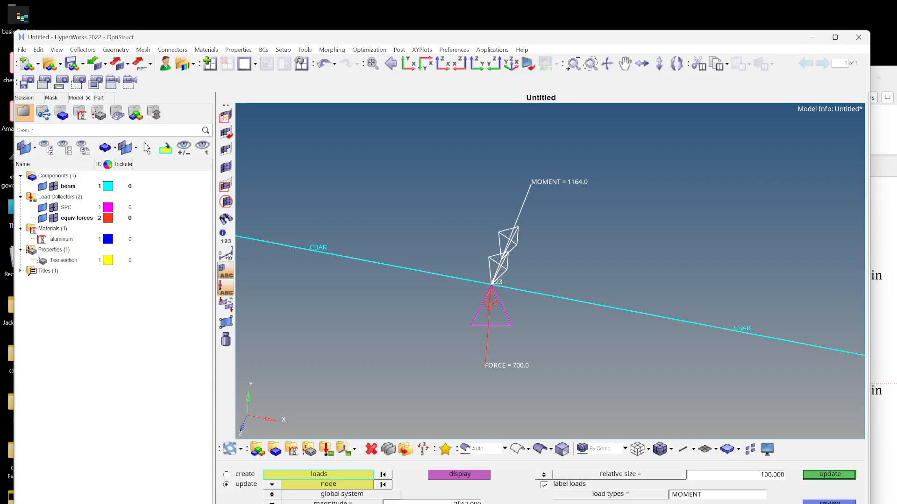
double_click(459, 502)
text(1167)
key(alt+Tab)
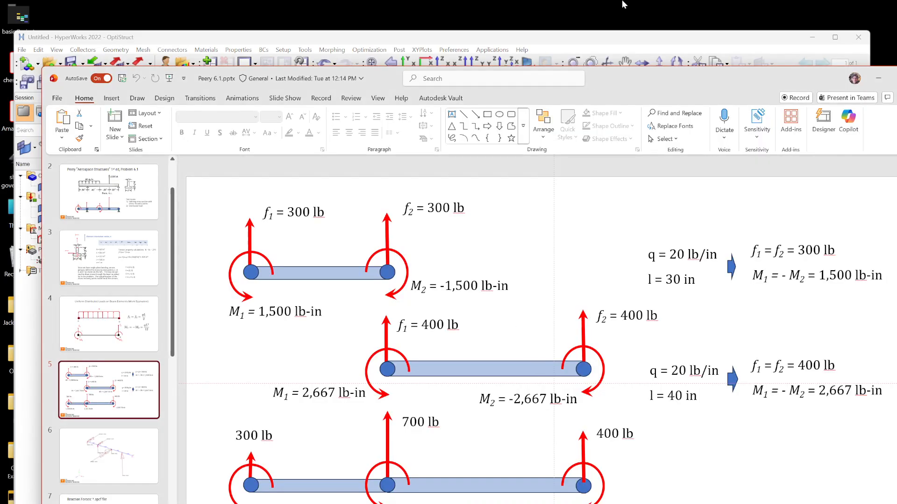
click(623, 44)
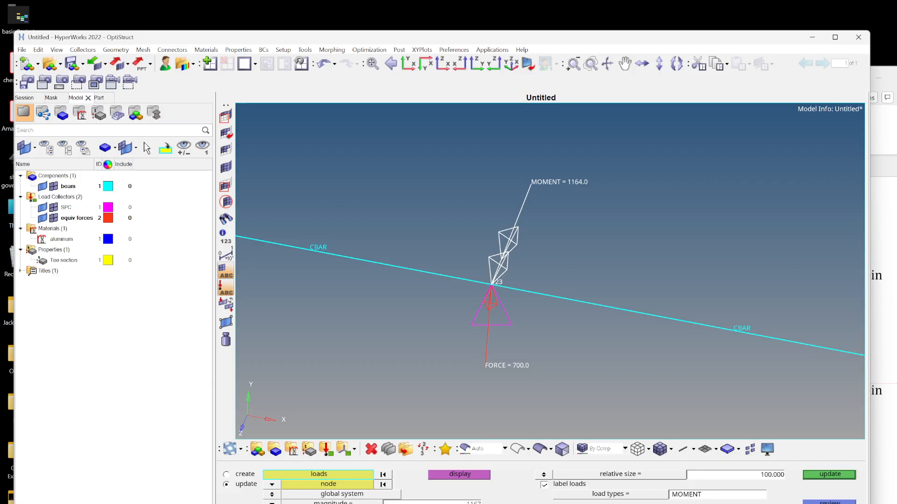
key(Return)
click(826, 475)
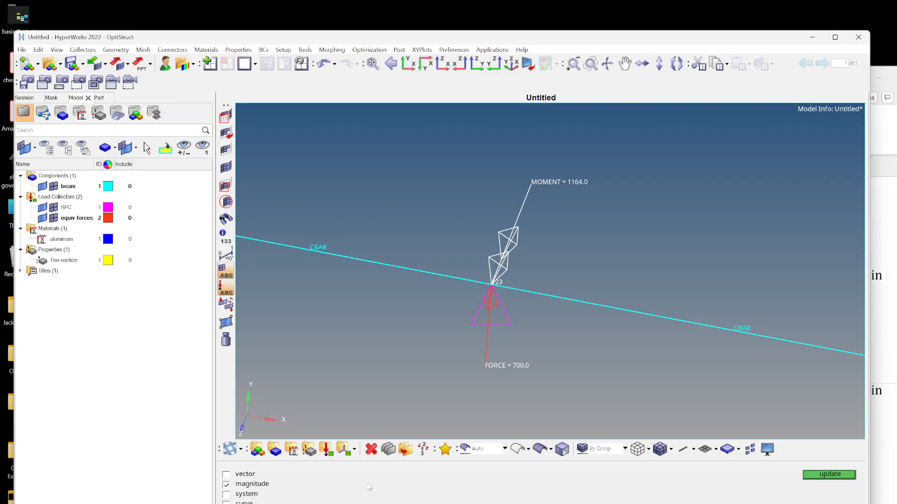
click(826, 475)
scroll(497, 379, down, 5)
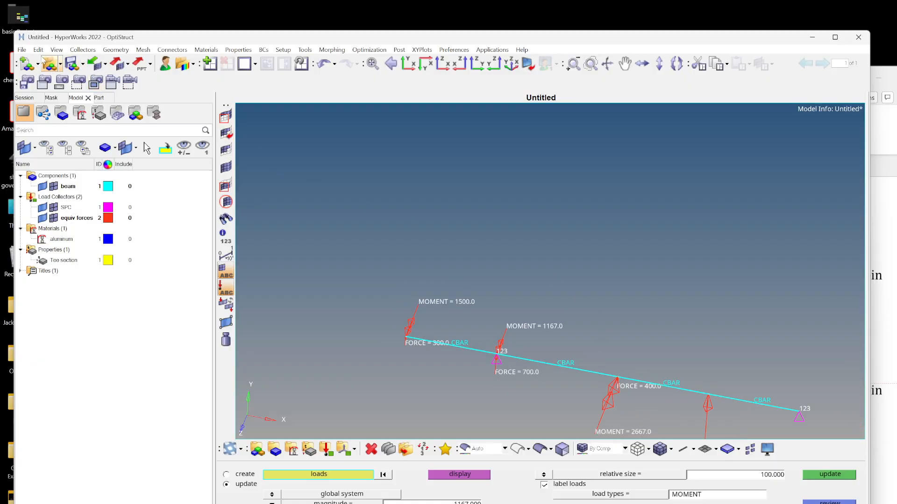
Save the model as model03 in the 02_CBAR_Peery_6.1 folder under 02_CBAR Examples
click(77, 69)
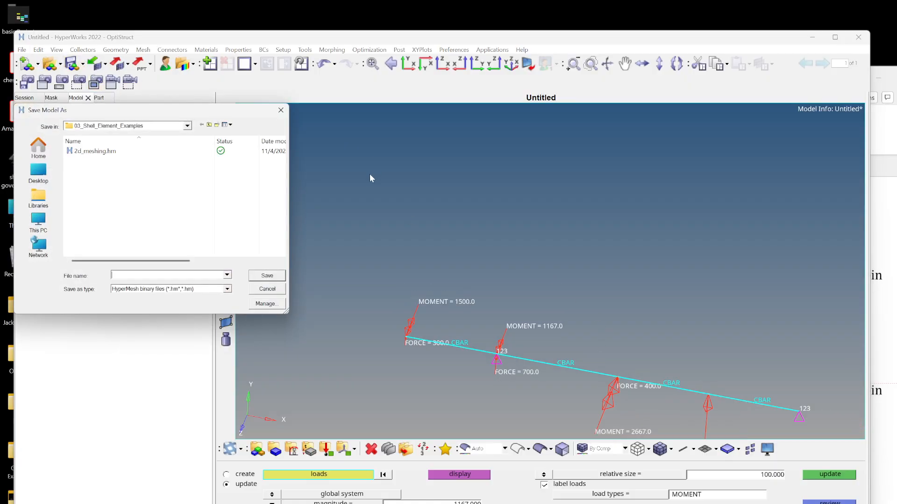
drag(166, 114, 442, 173)
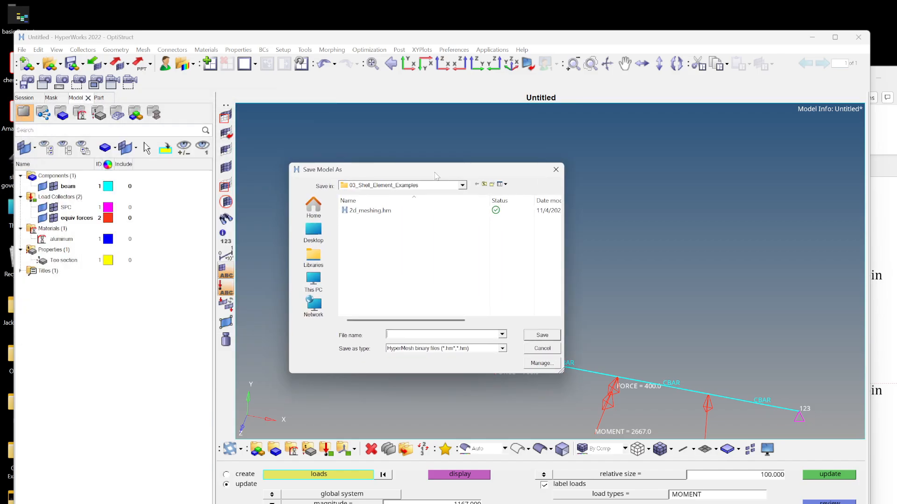
click(485, 185)
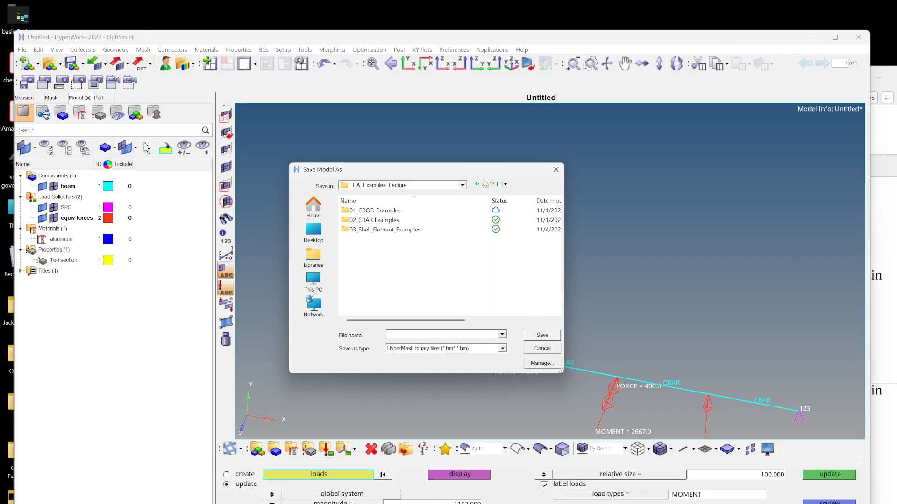
double_click(380, 220)
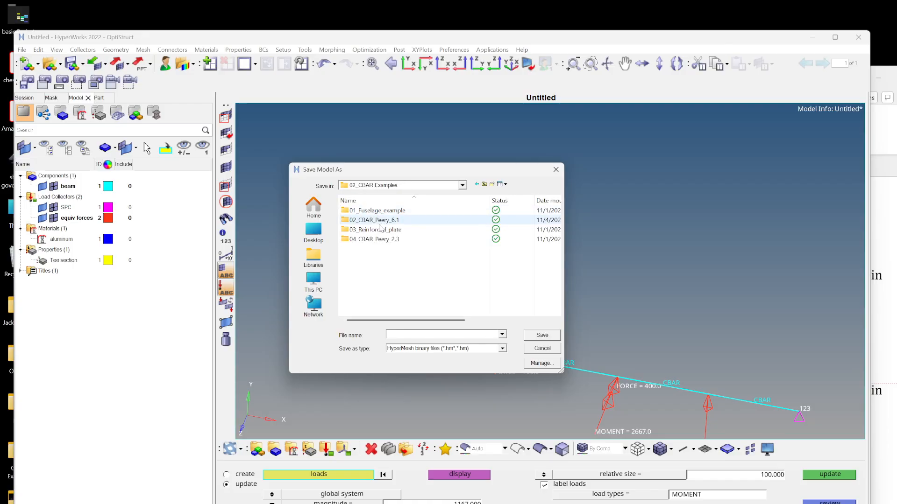
double_click(381, 220)
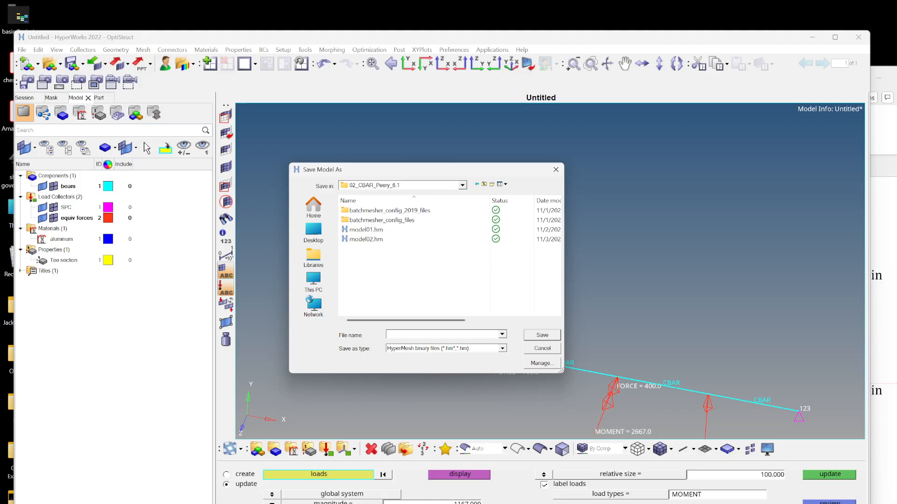
text(model)
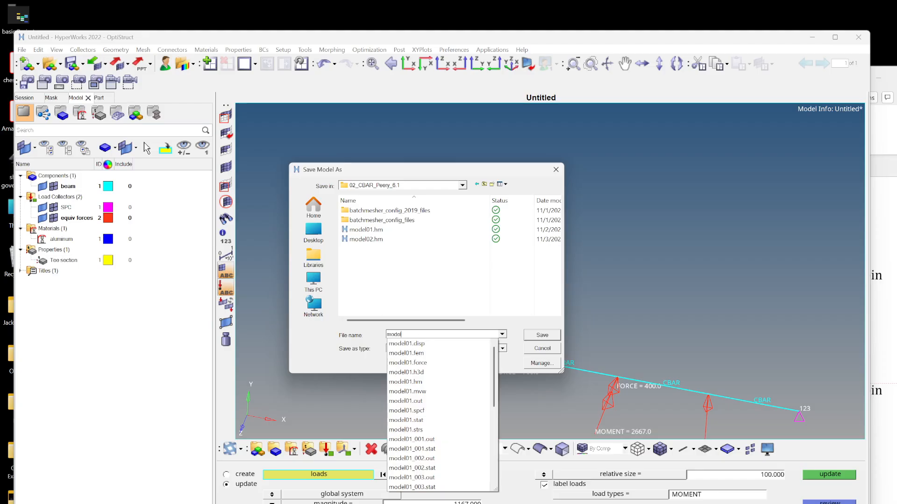
text(03)
key(Return)
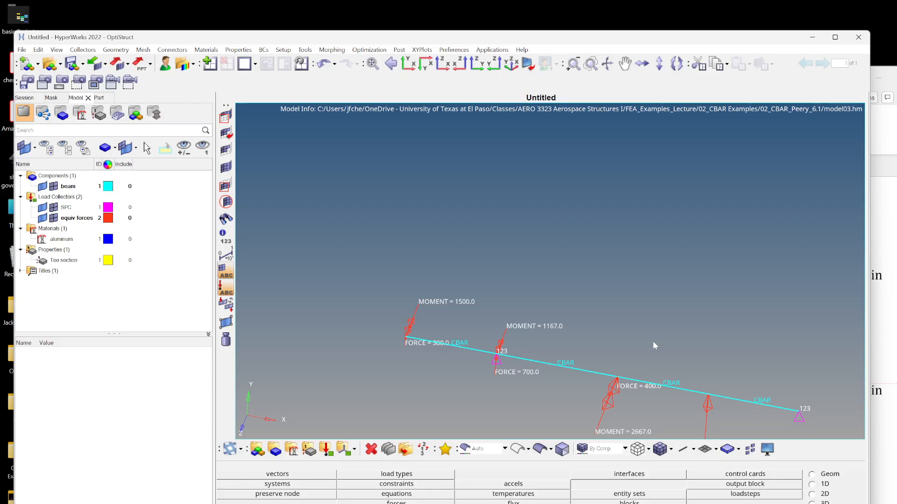
Create a new load collector named pload1
mouse_move(654, 340)
ctrl+middle_down()
mouse_move(621, 308)
mouse_move(630, 315)
ctrl+middle_up()
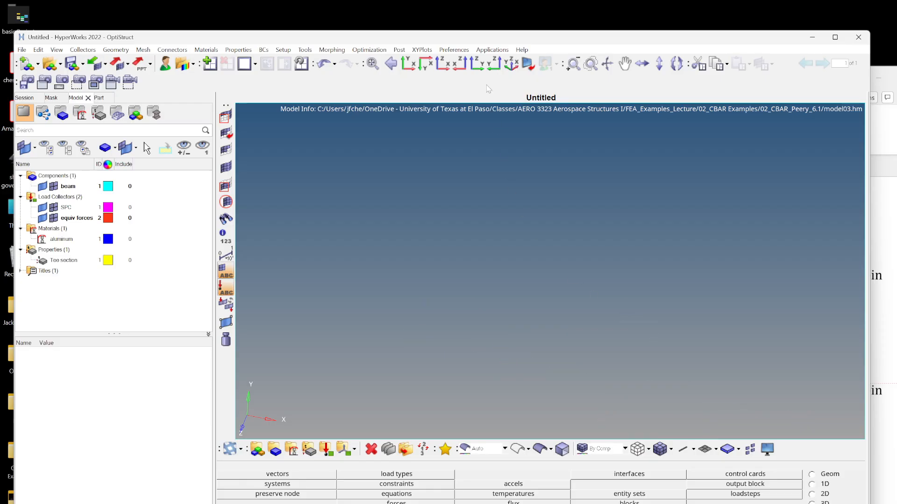
click(372, 63)
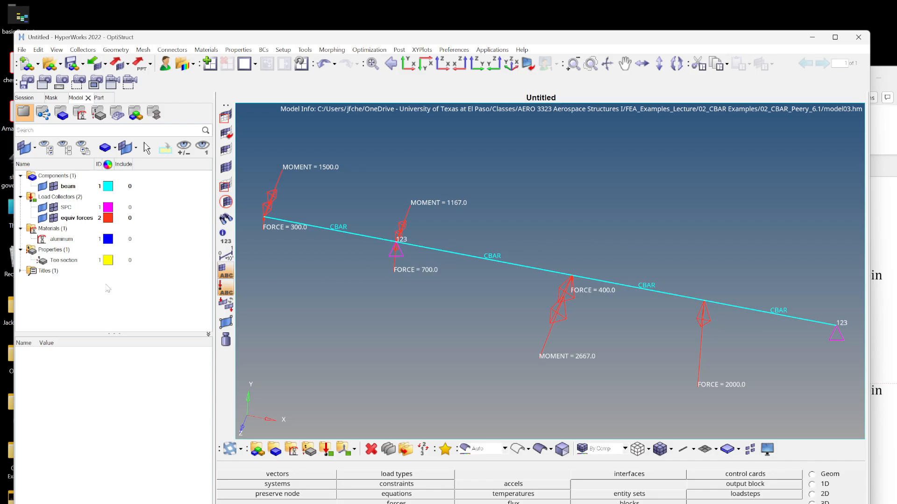
right_click(91, 290)
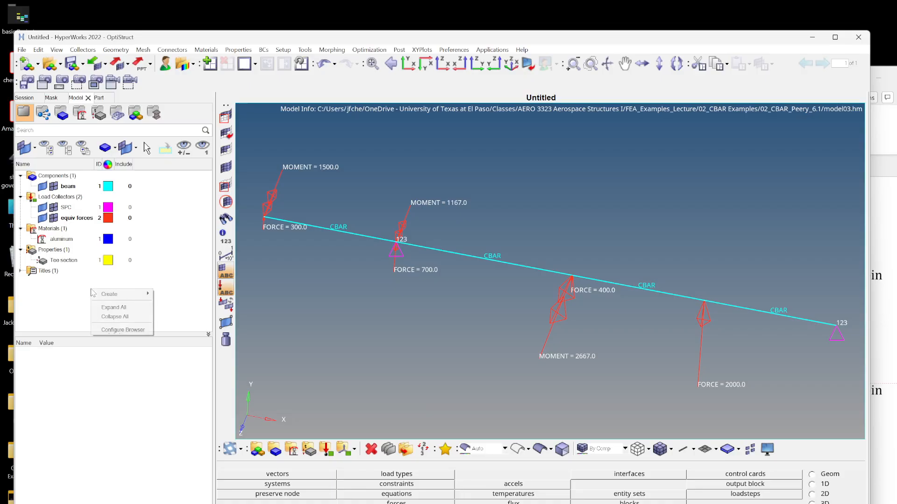
mouse_move(110, 295)
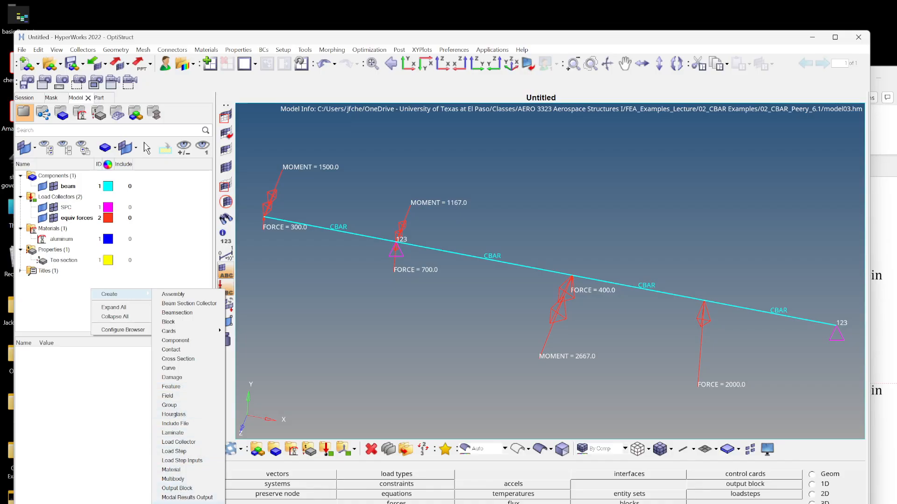
click(178, 442)
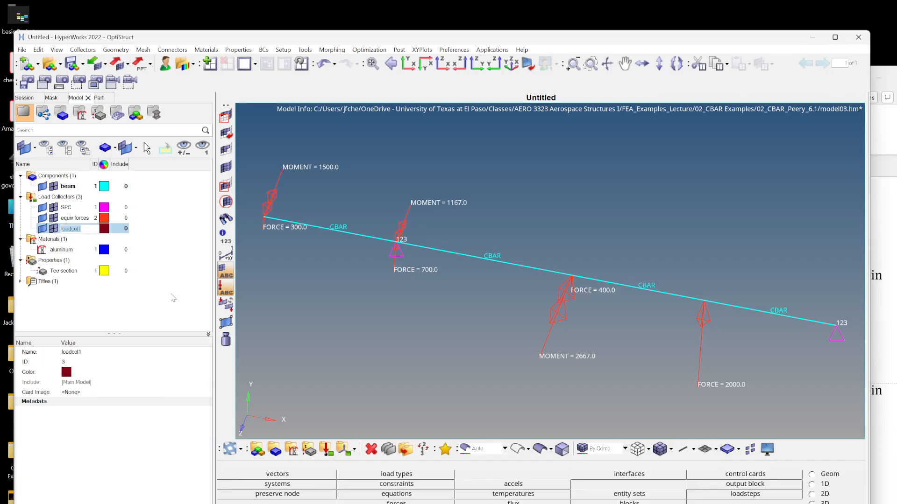
text(pload1)
key(Return)
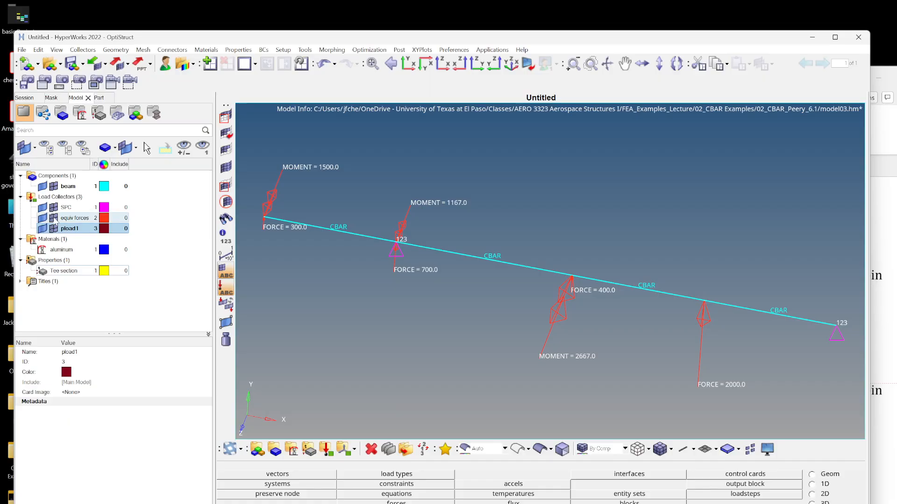
Hide the equiv forces loads, and apply a PLOAD1 distributed load of 20 to the two CBAR elements between x = 0 and x = 70
click(54, 218)
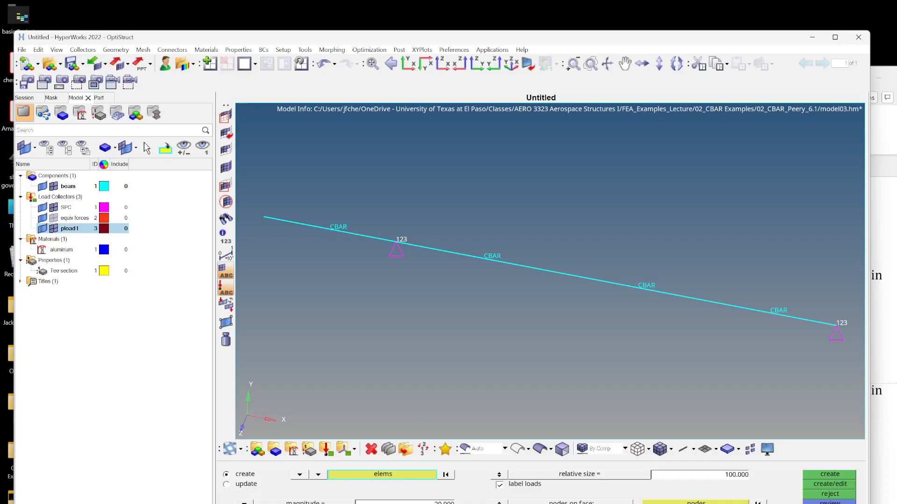
click(665, 503)
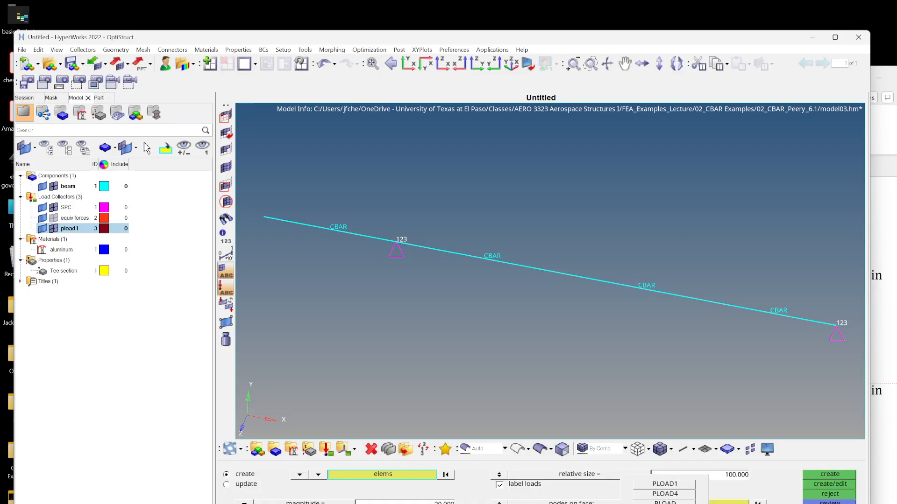
click(679, 485)
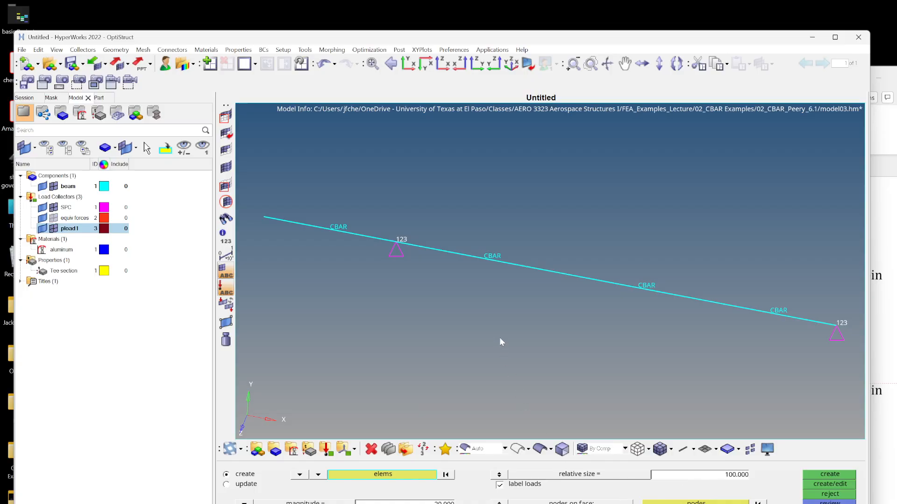
click(336, 234)
click(466, 259)
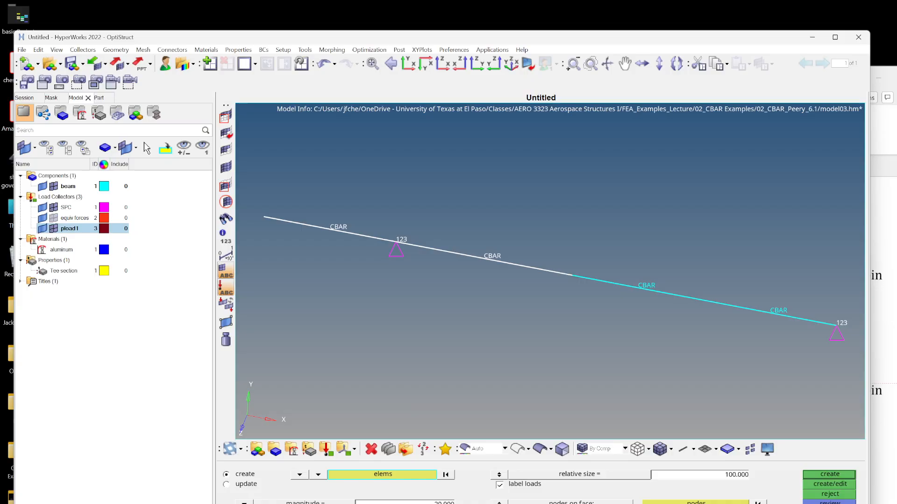
click(830, 475)
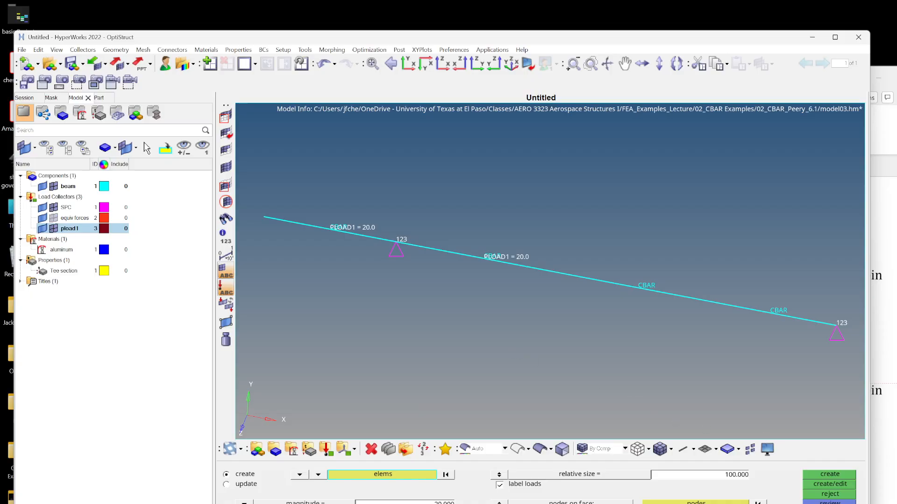
key(Escape)
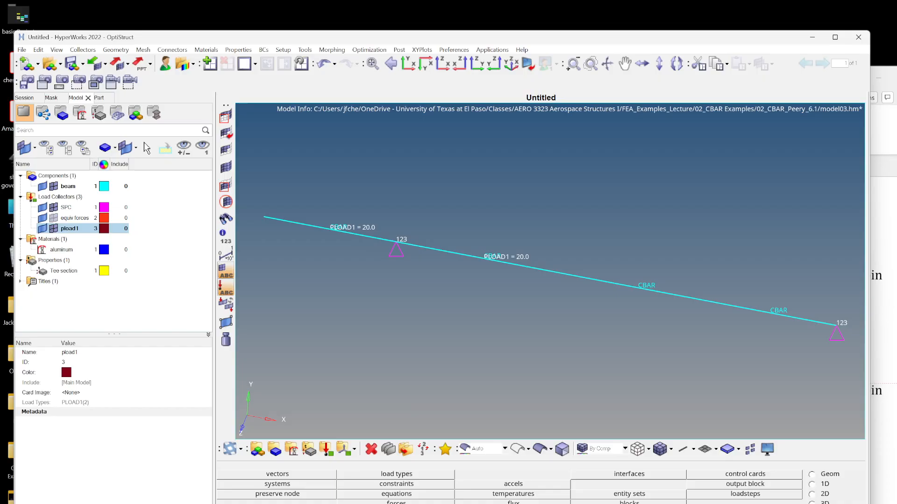
Apply a 2000 lb upward force at the unsupported node between the last two CBAR elements, in the pload1 collector
click(411, 502)
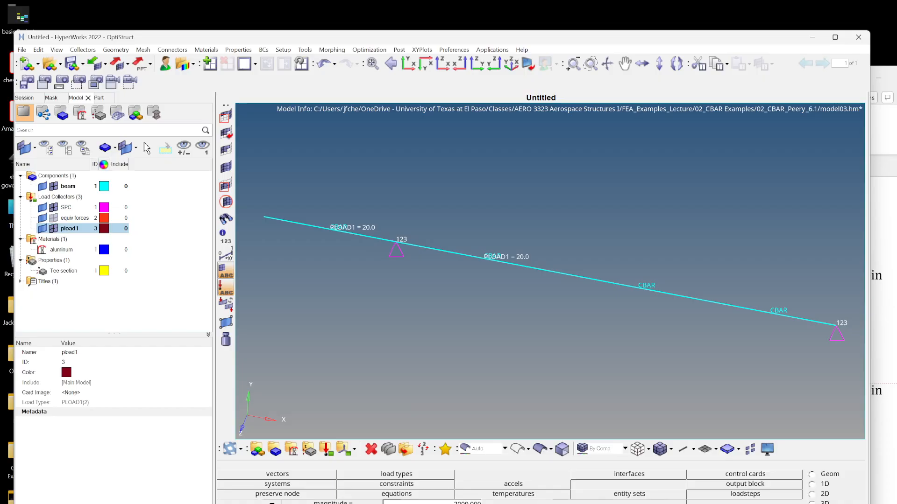
key(Tab)
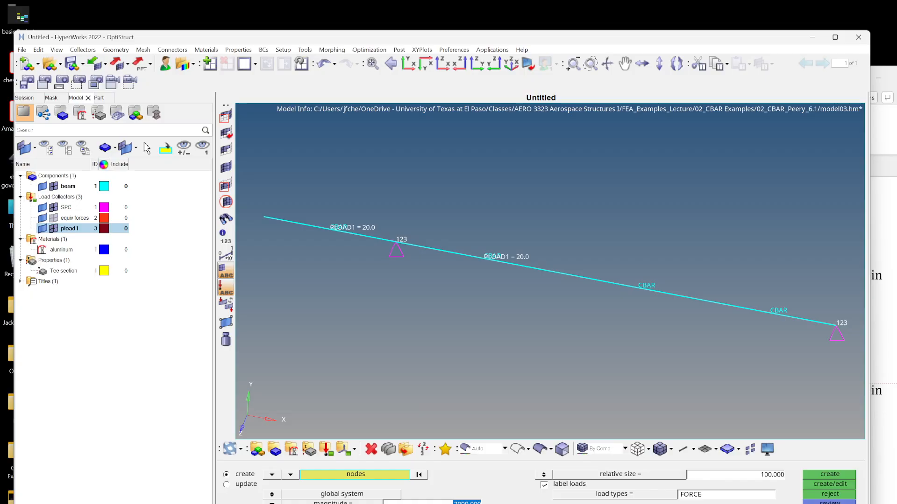
click(680, 300)
click(703, 300)
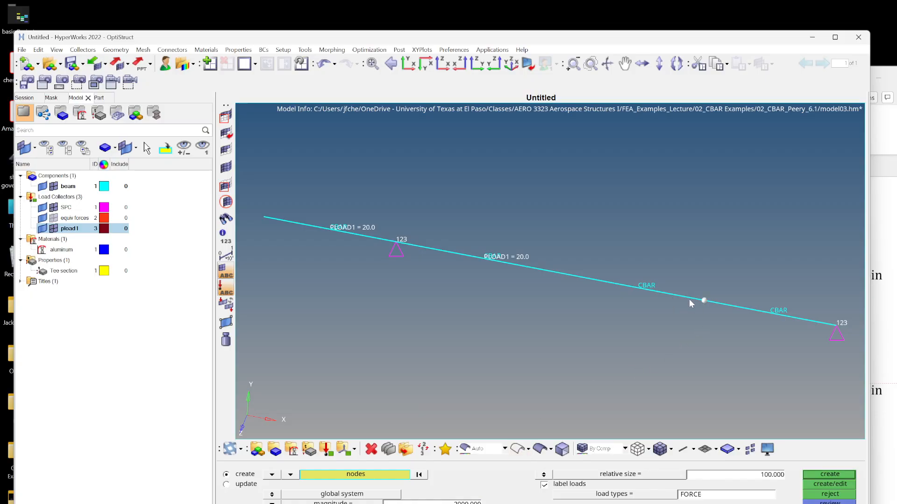
click(835, 475)
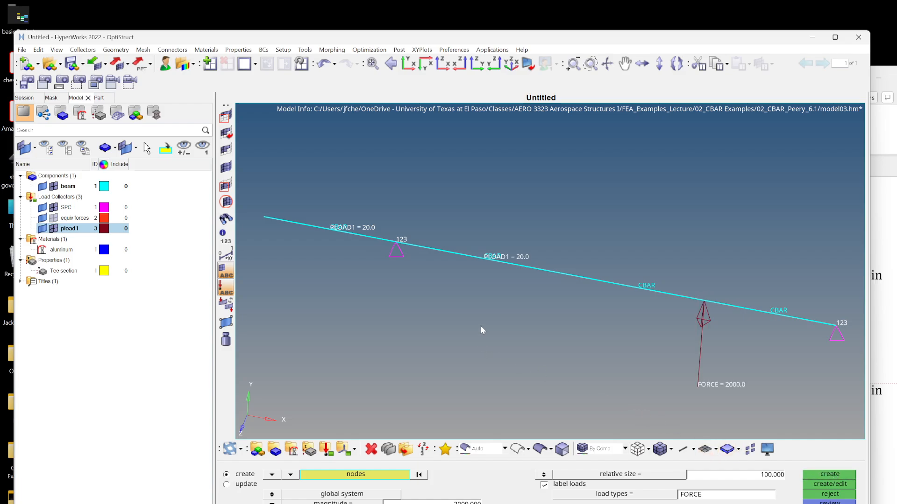
key(Escape)
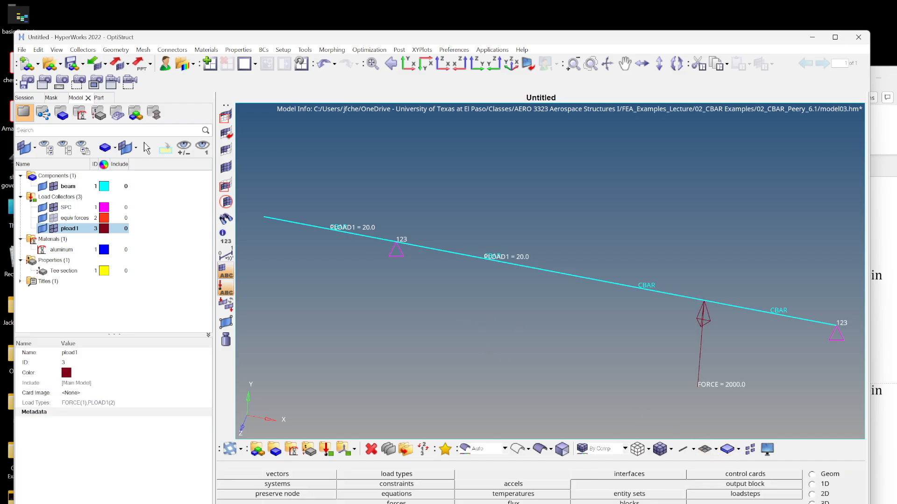
Inspect the PLOAD1 loads on the beam, and open the "PLOAD1 Alternative for distributed loads" slide in PowerPoint
scroll(309, 223, down, 2)
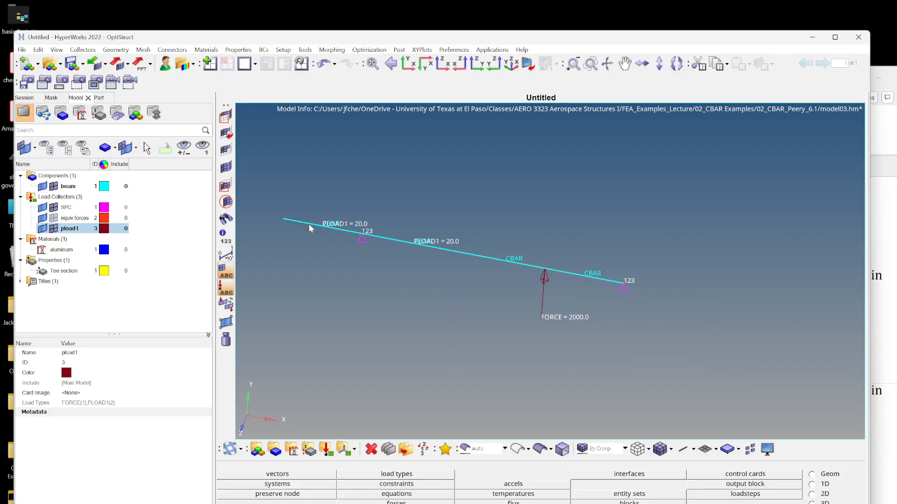
scroll(312, 222, up, 5)
scroll(327, 218, up, 2)
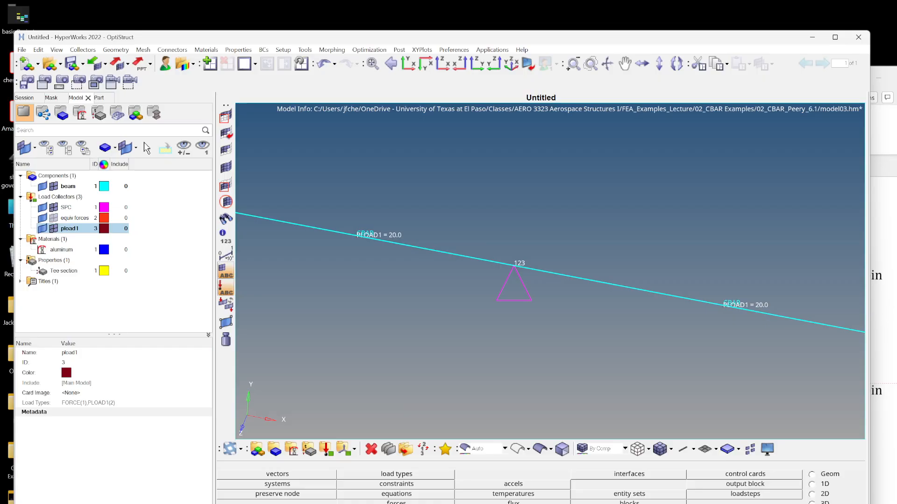
key(alt+Tab)
scroll(137, 399, down, 6)
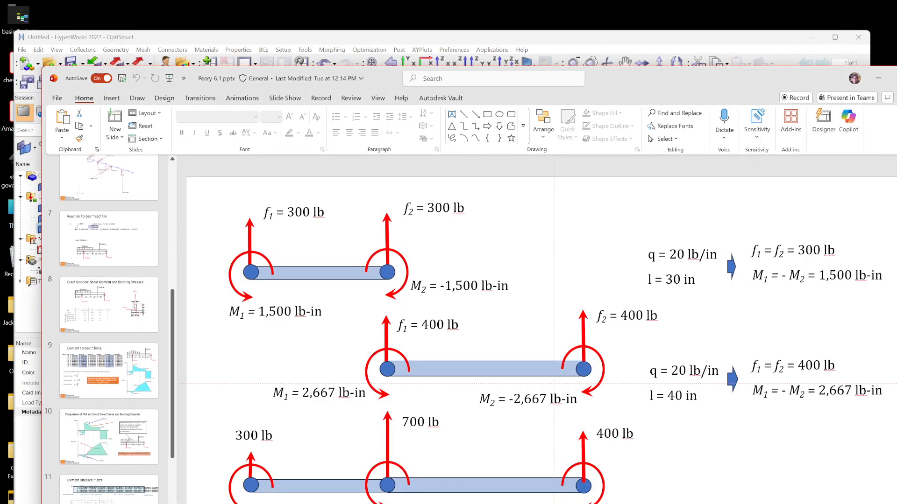
scroll(124, 437, down, 6)
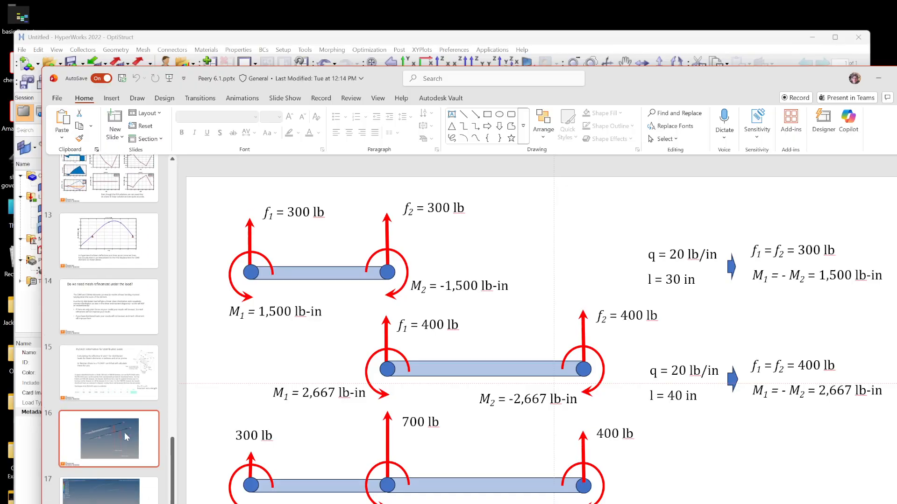
click(128, 374)
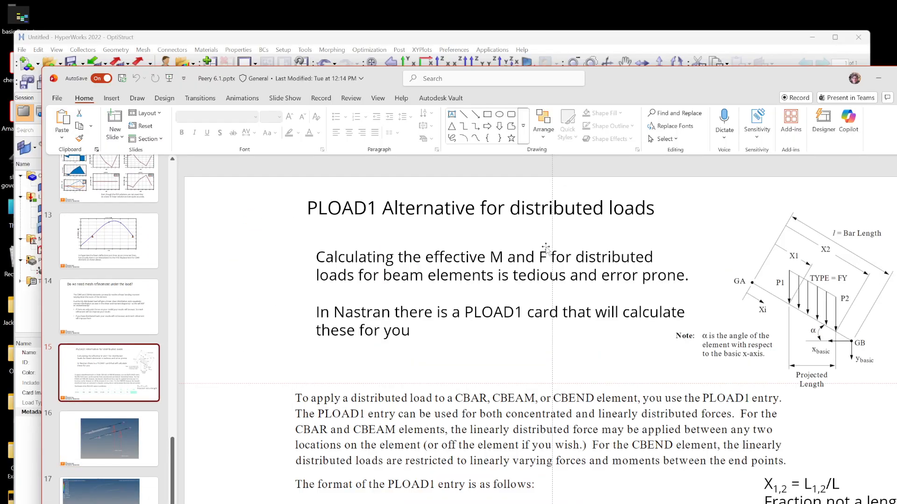
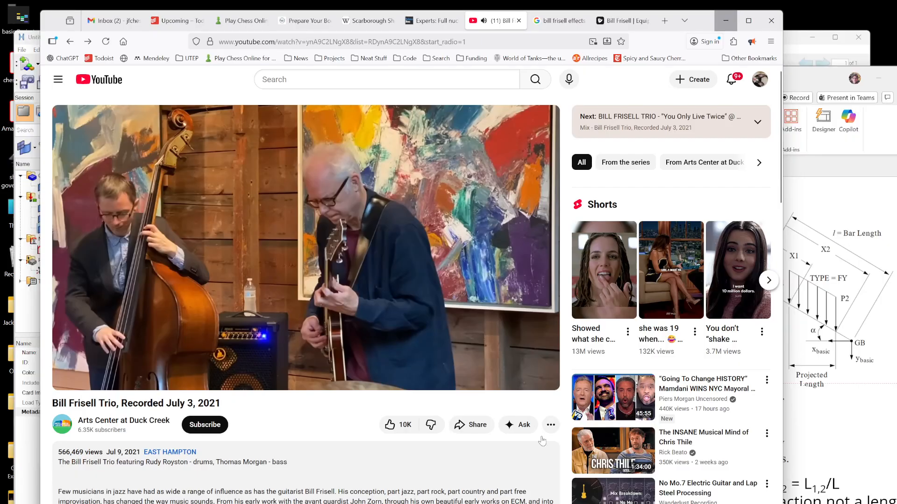
Search the web for pload1 in a new Firefox tab, and open the Altair help page for the PLOAD1 bulk data entry
click(664, 21)
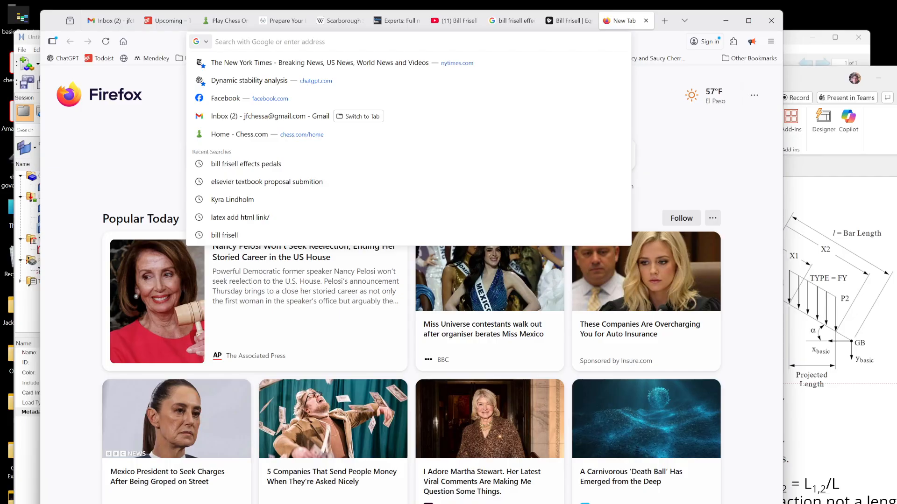
text(pol)
key(BackSpace)
key(BackSpace)
key(BackSpace)
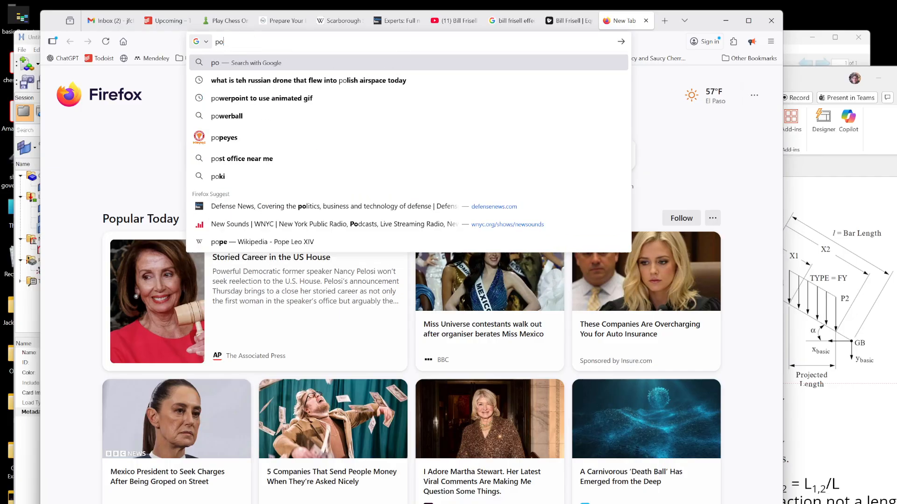
text(load1)
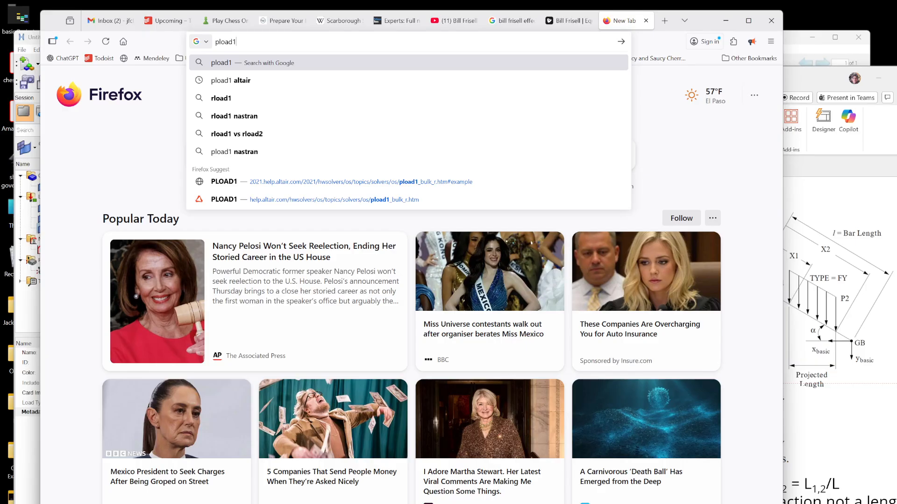
key(Return)
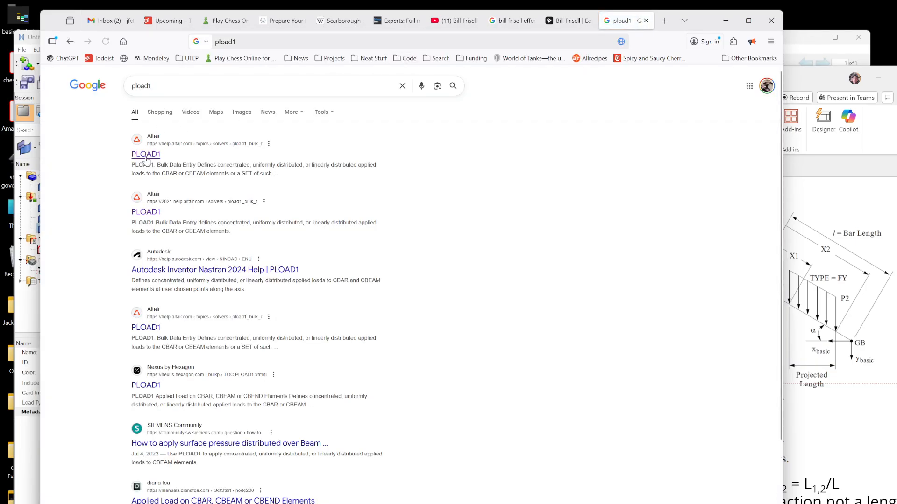
click(243, 155)
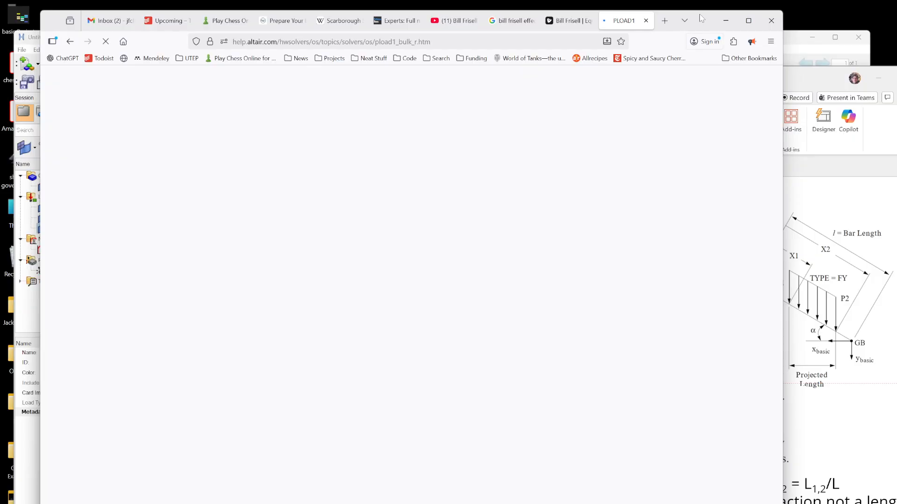
Review the PLOAD1 format, example and TYPE and SCALE definitions in the Altair help, and return to the PowerPoint slide
drag(702, 11, 702, 41)
scroll(537, 260, down, 6)
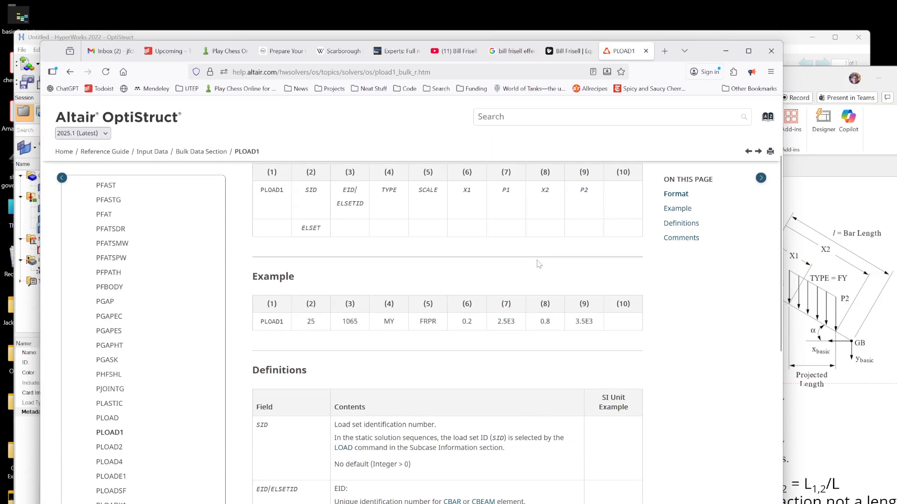
scroll(505, 308, down, 4)
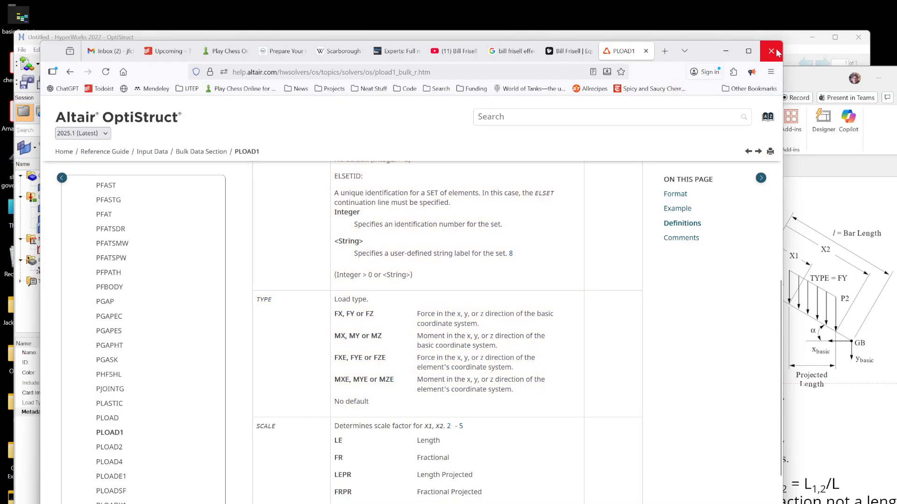
click(725, 51)
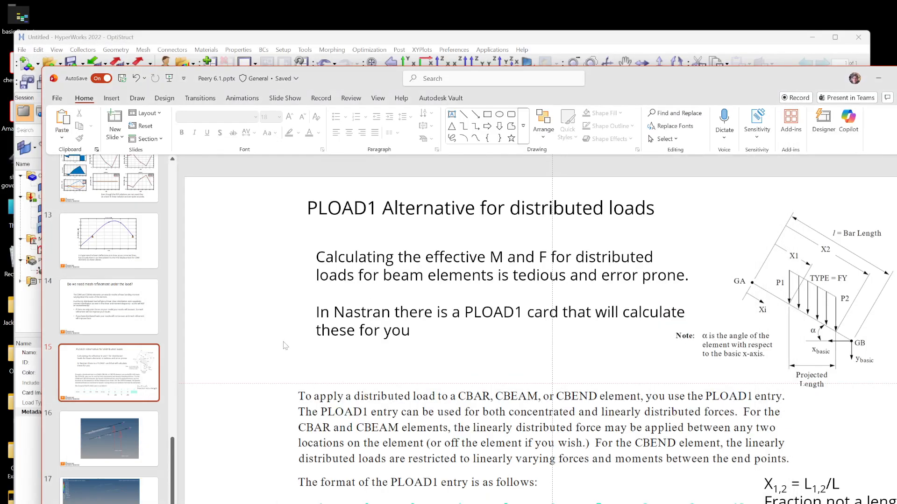
Replace the entry in the example row below the PLOAD1 entry format on slide 15 with "F"
click(360, 474)
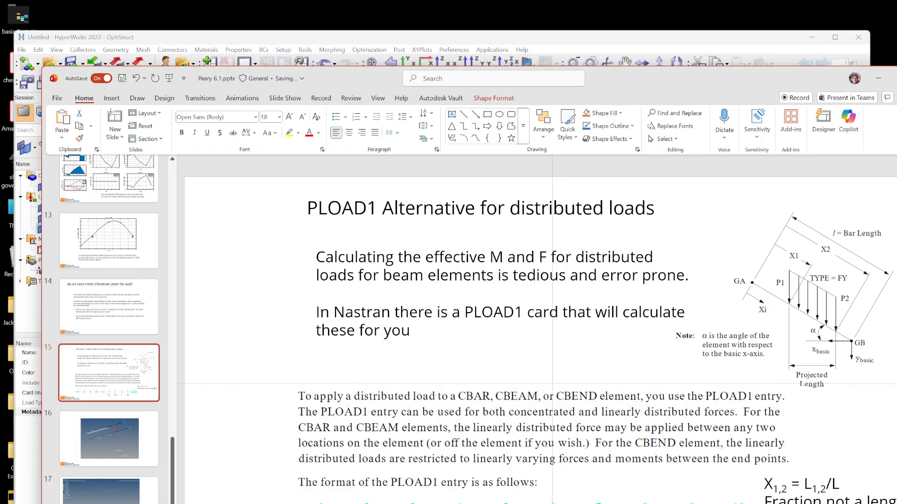
drag(555, 503, 464, 503)
click(465, 503)
double_click(464, 503)
text(F)
click(554, 471)
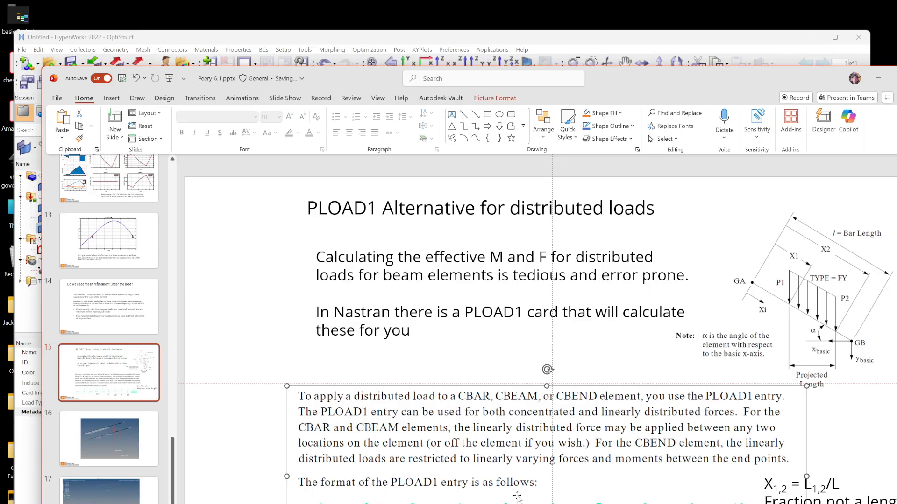
Change the font color of the example value text under the PLOAD1 entry format to red
click(254, 432)
click(389, 500)
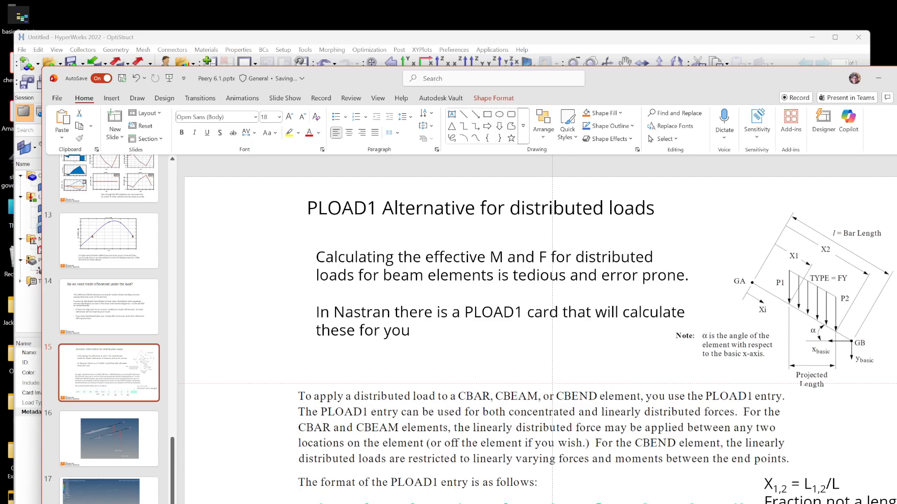
click(318, 133)
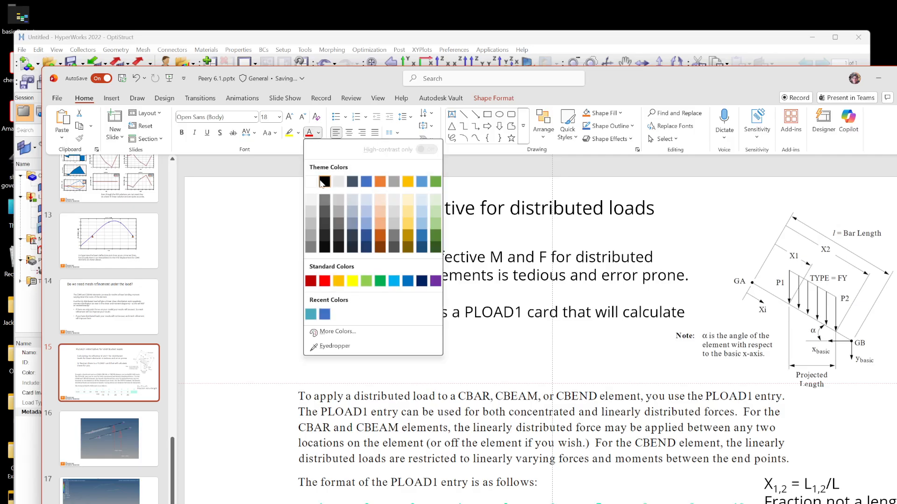
click(327, 283)
click(411, 330)
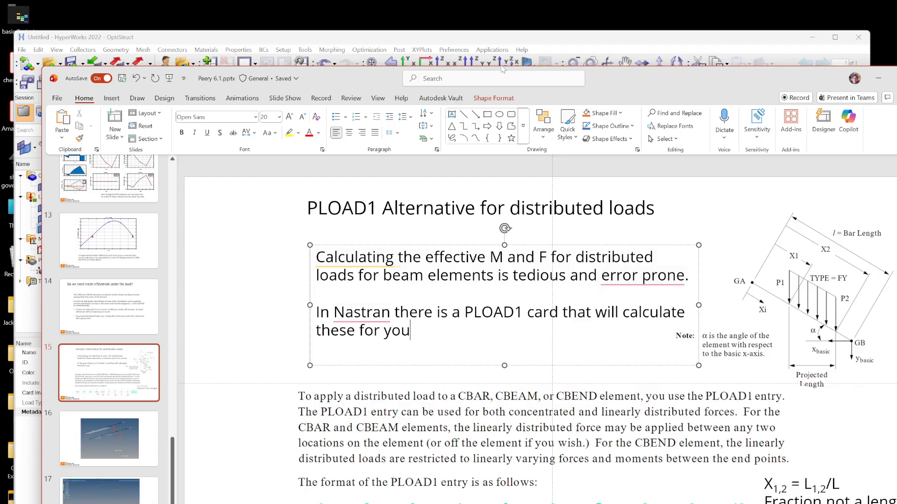
Switch to HyperWorks and set up card editing for loads with the pressure configuration and PLOAD1 type
click(575, 39)
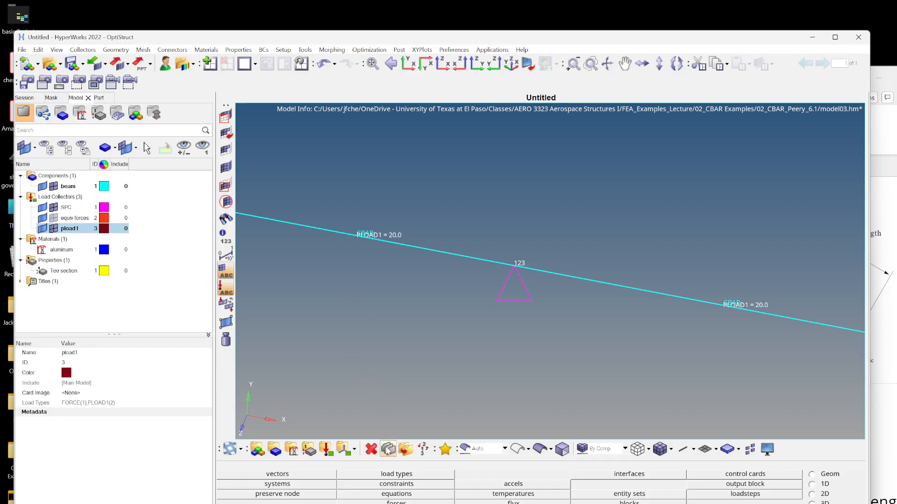
key(alt+Tab)
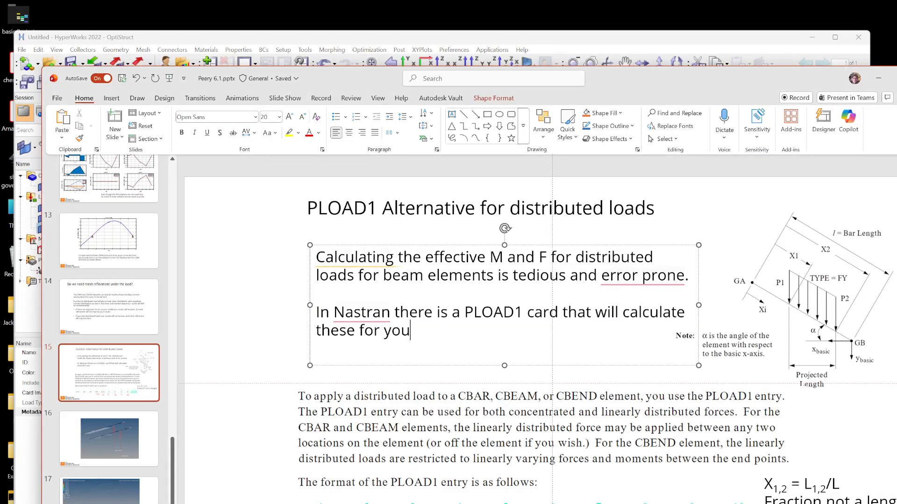
click(607, 41)
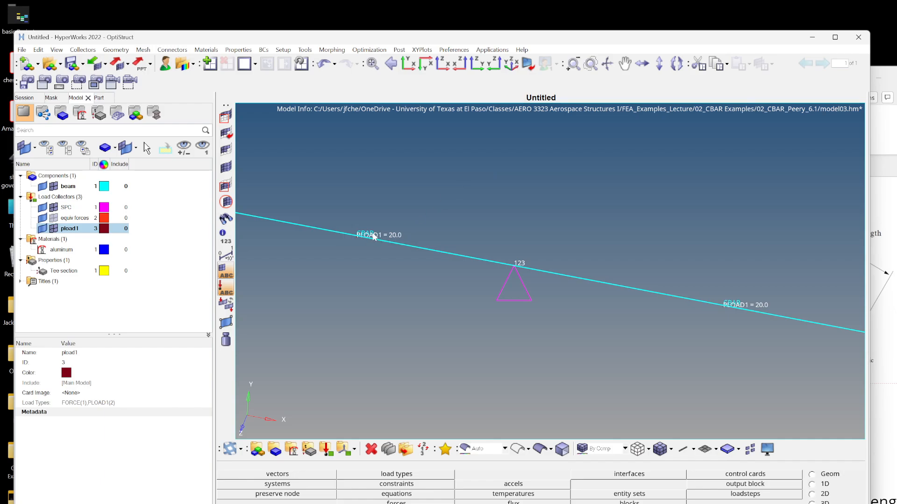
click(387, 450)
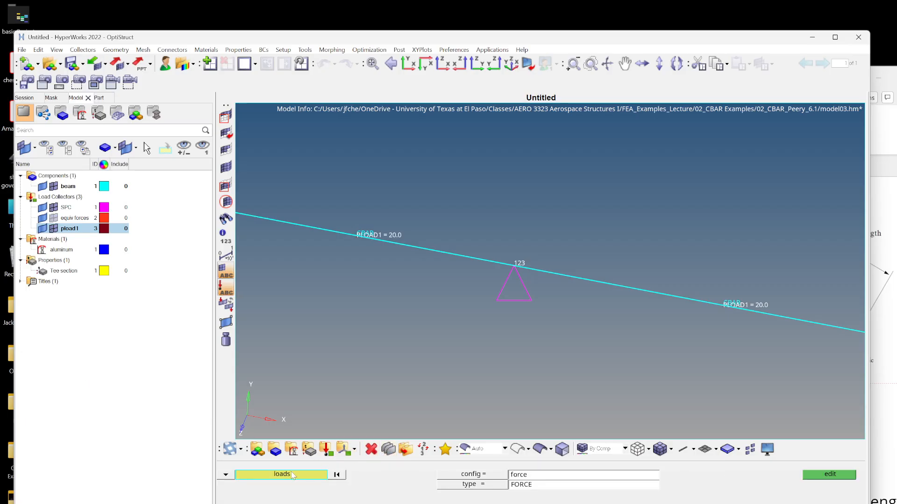
click(236, 475)
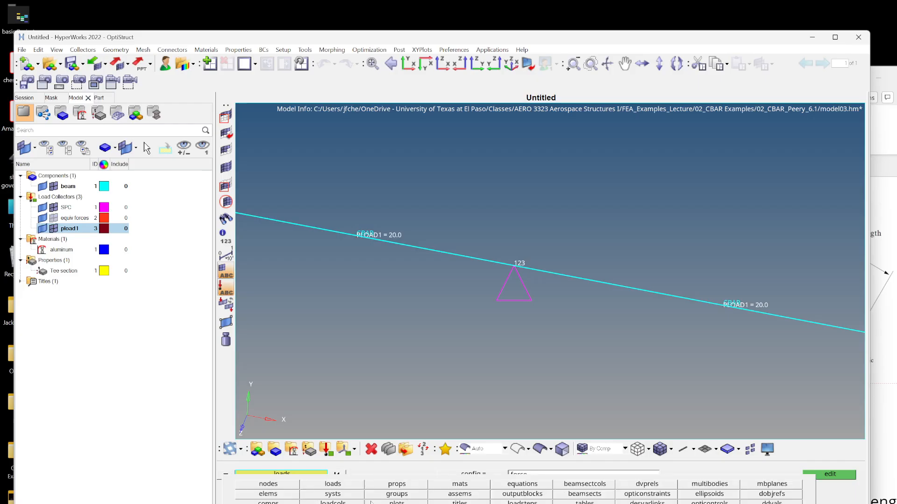
click(345, 487)
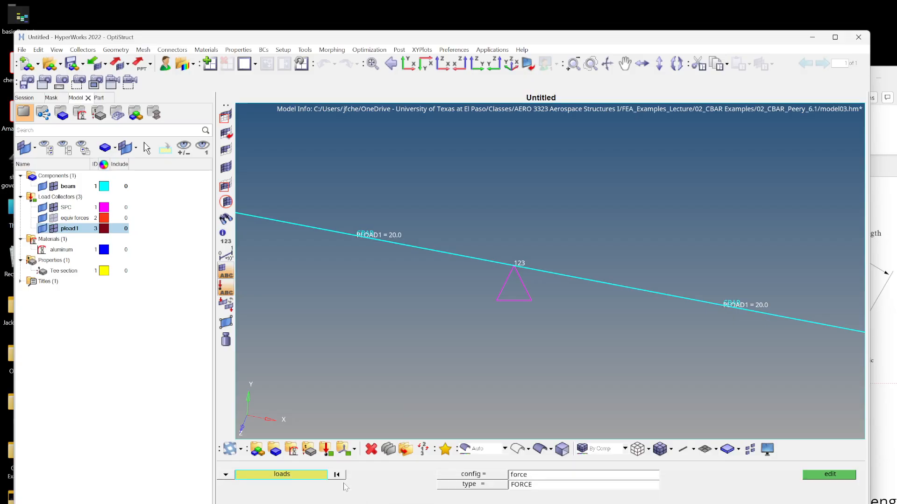
click(489, 477)
click(486, 503)
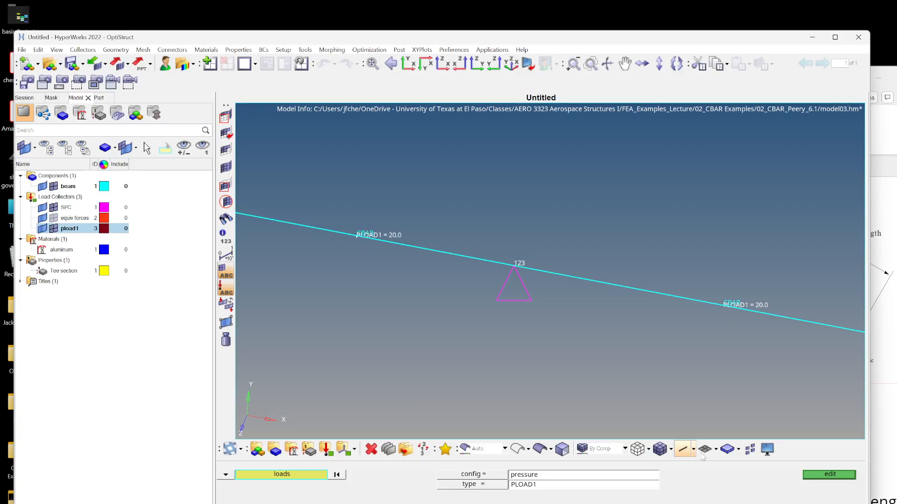
Edit the card of the two PLOAD1 loads on the beam, setting X1 to 0, X2 to 1 and P2 to 20
click(827, 476)
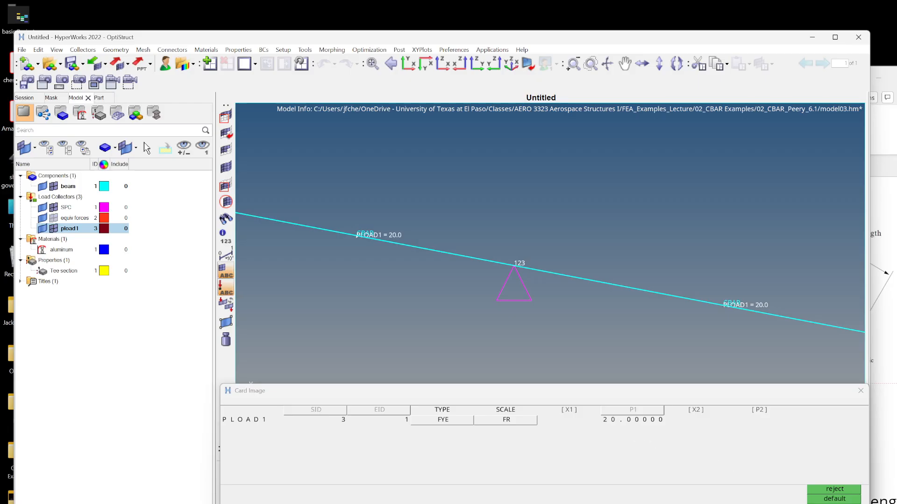
key(Escape)
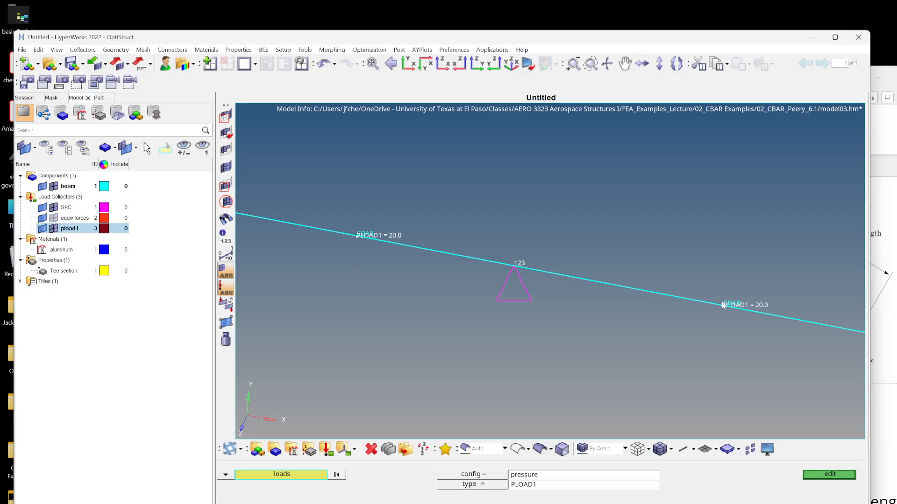
click(844, 476)
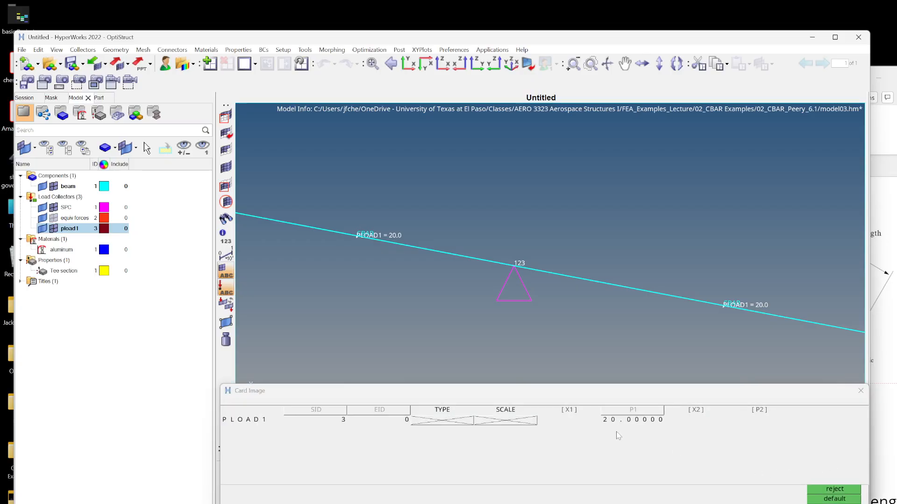
click(566, 419)
text(0)
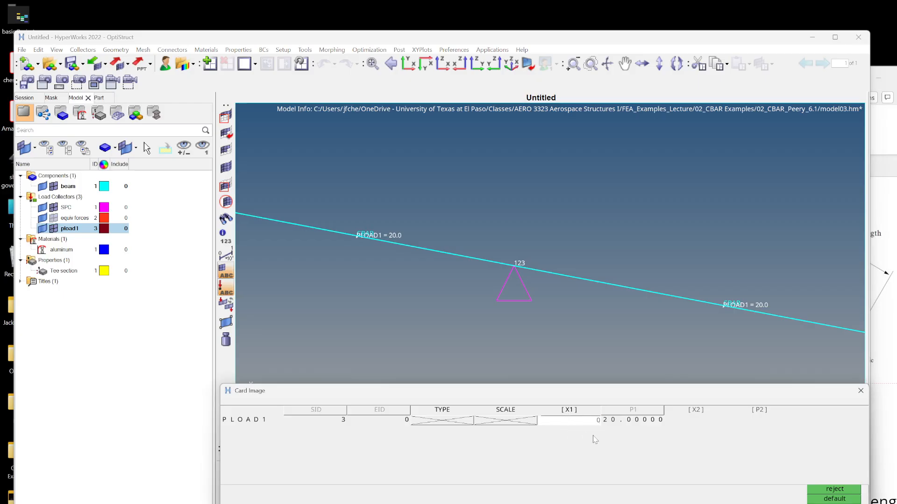
click(701, 419)
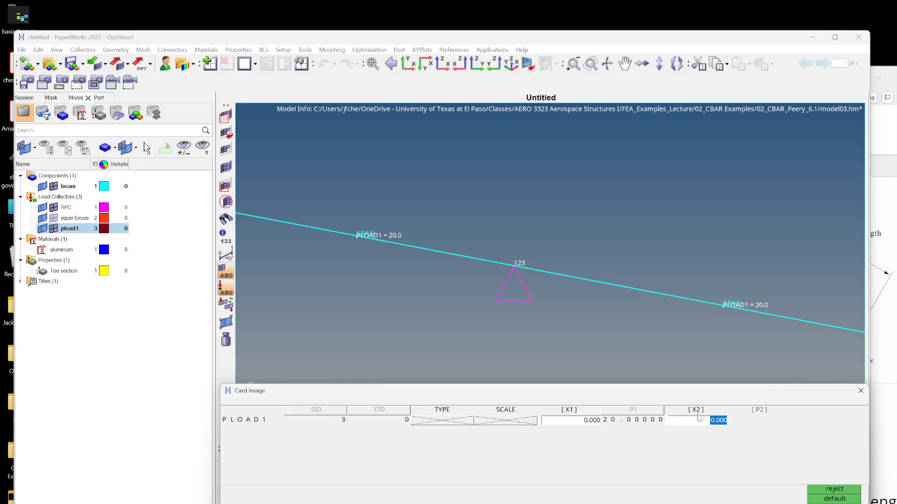
text(1)
click(756, 418)
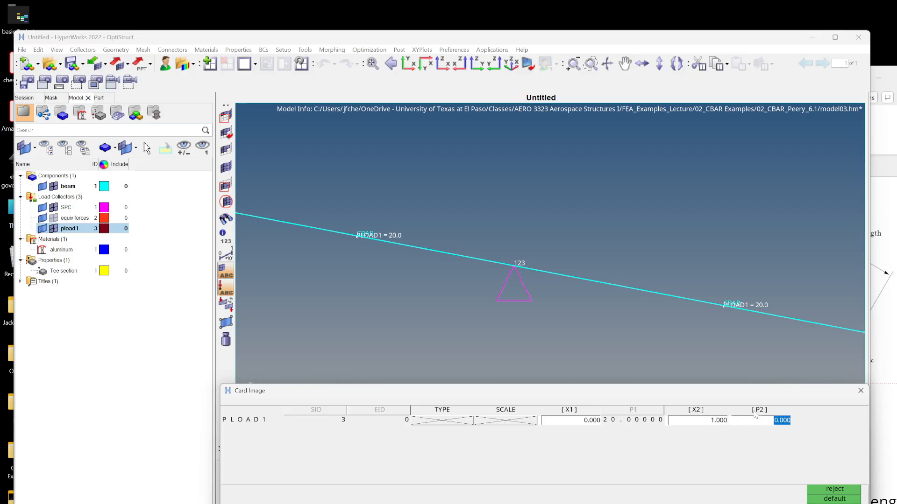
text(20)
key(Return)
key(Escape)
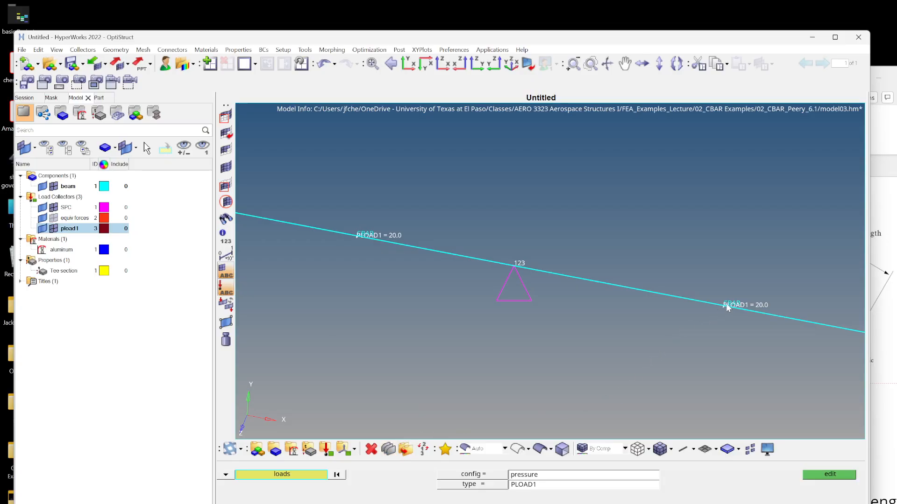
Check the X1, X2 and P2 values on the card of the PLOAD1 loads
click(826, 476)
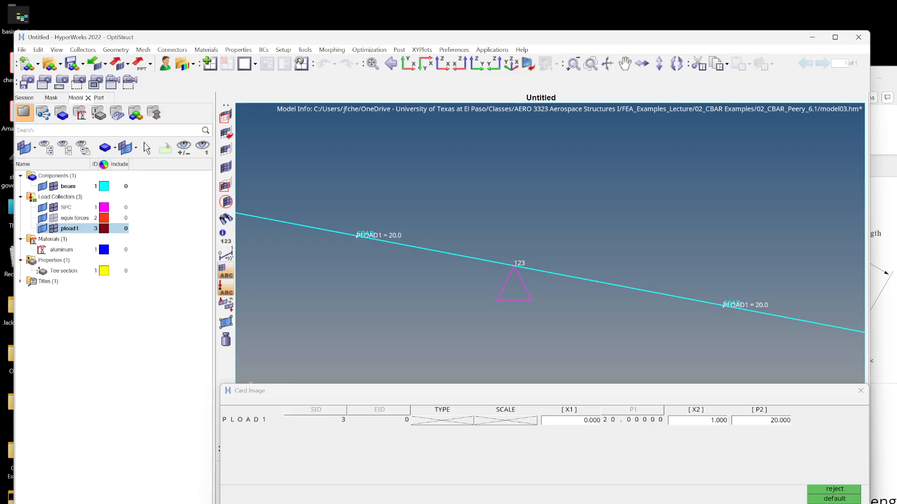
key(Escape)
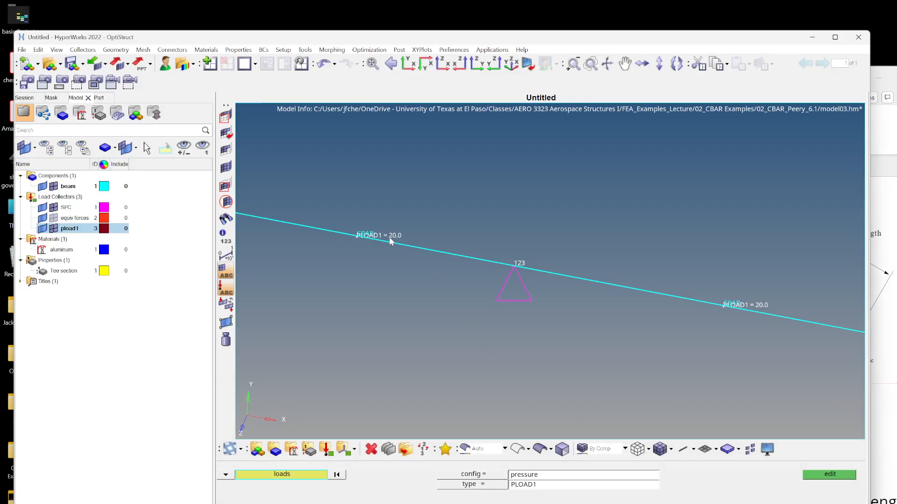
click(826, 481)
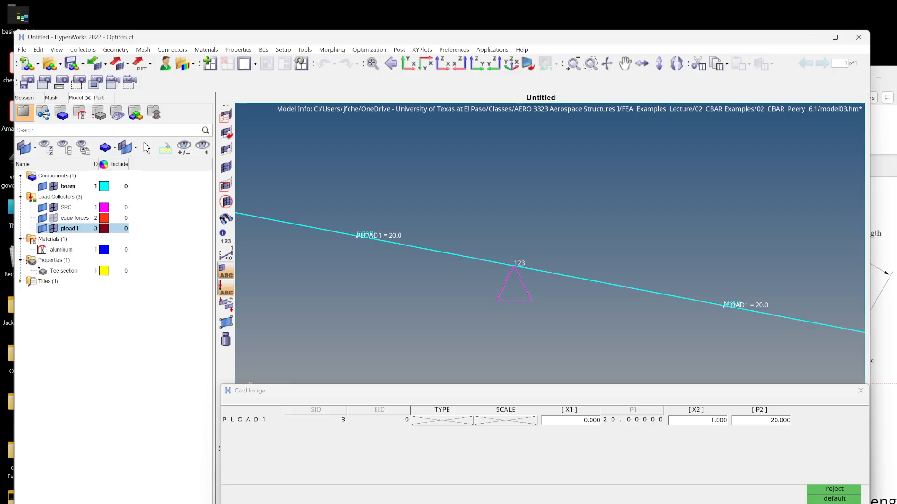
key(Escape)
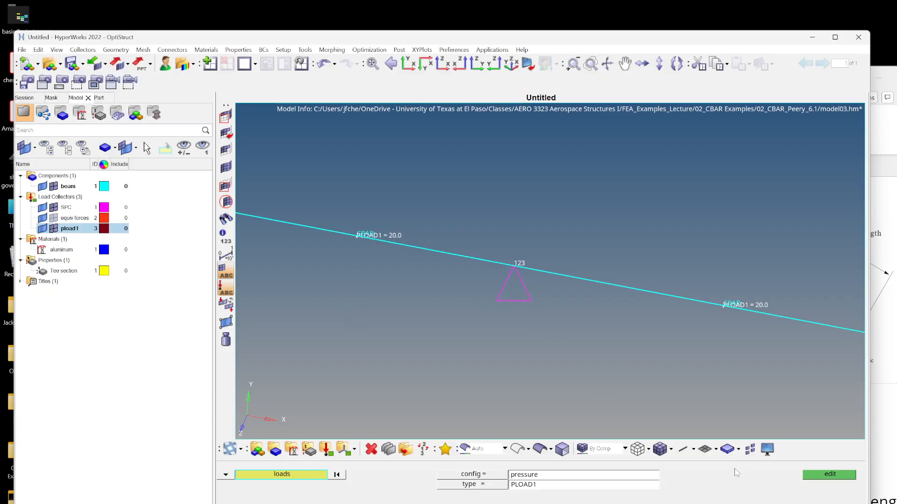
key(Escape)
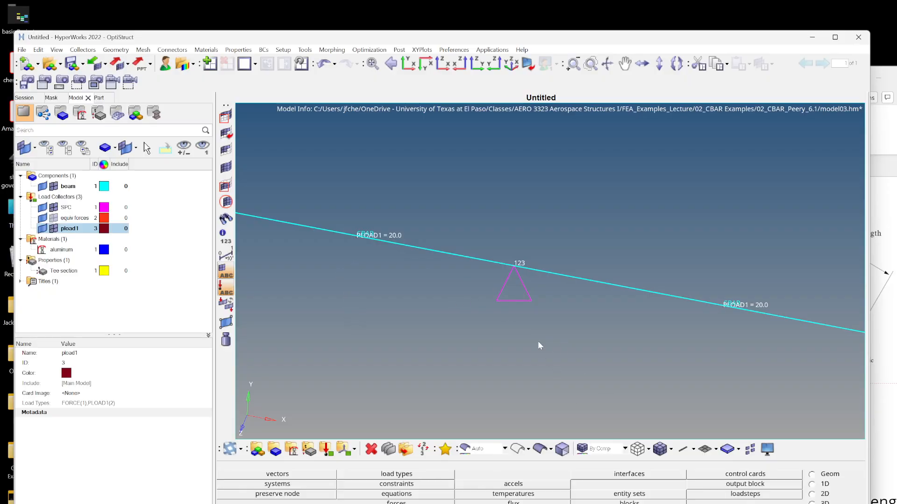
Create a load step named "equiv force" in the model
scroll(537, 341, down, 5)
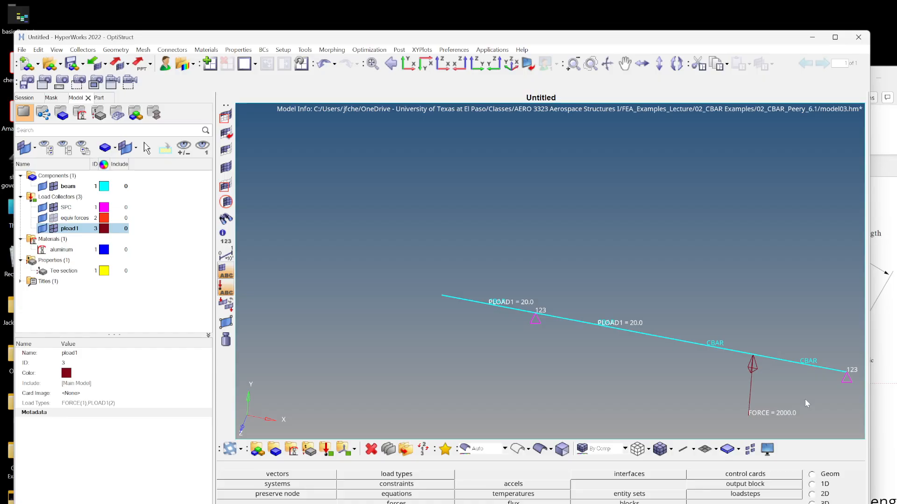
click(373, 64)
scroll(535, 299, down, 1)
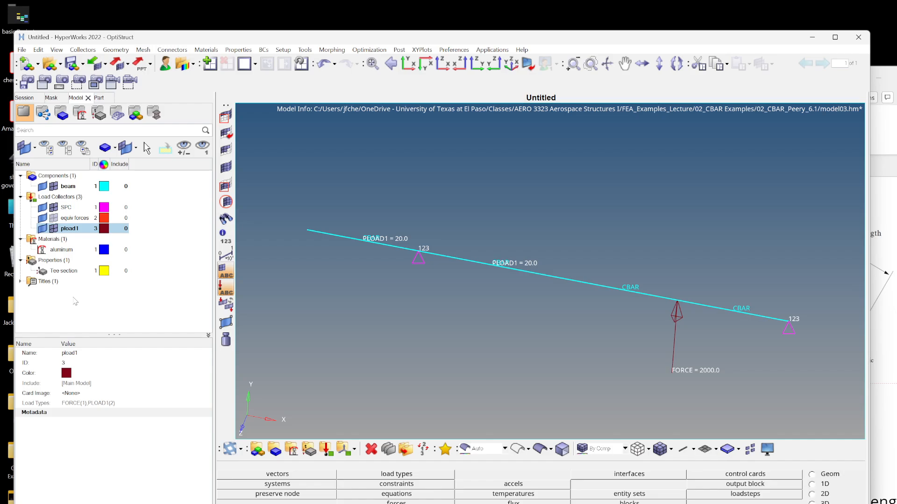
right_click(75, 302)
mouse_move(104, 305)
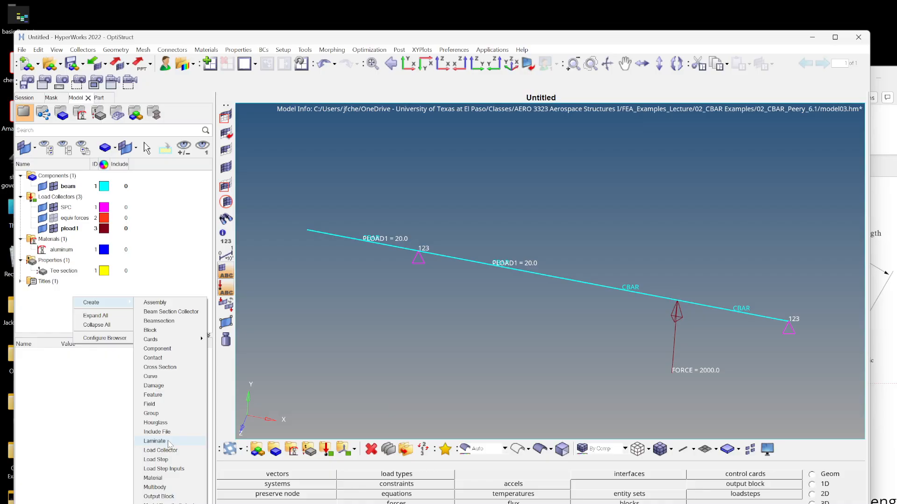
click(172, 460)
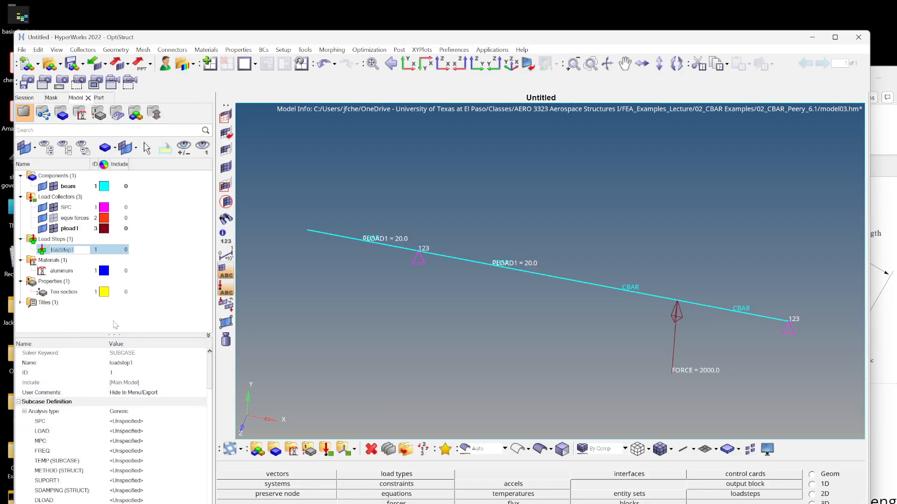
text(equiv force)
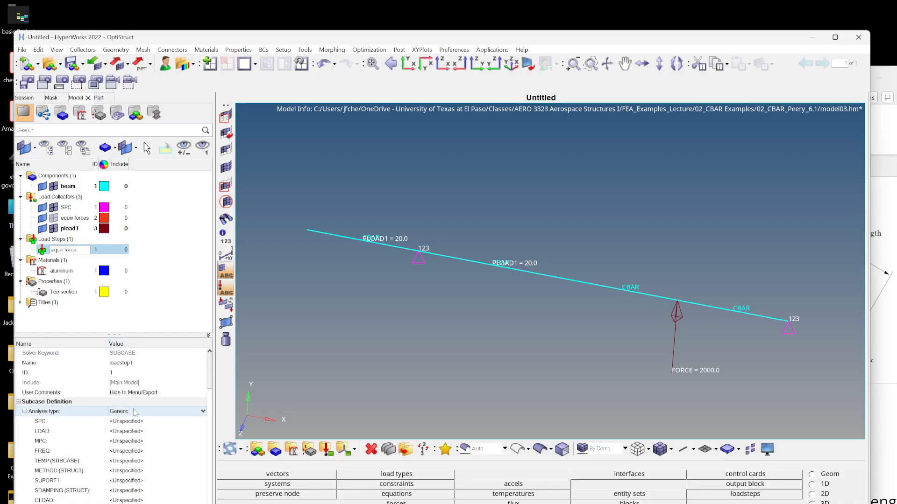
Set the load step's analysis type to Linear Static and assign the SPC load collector as its SPC
click(122, 411)
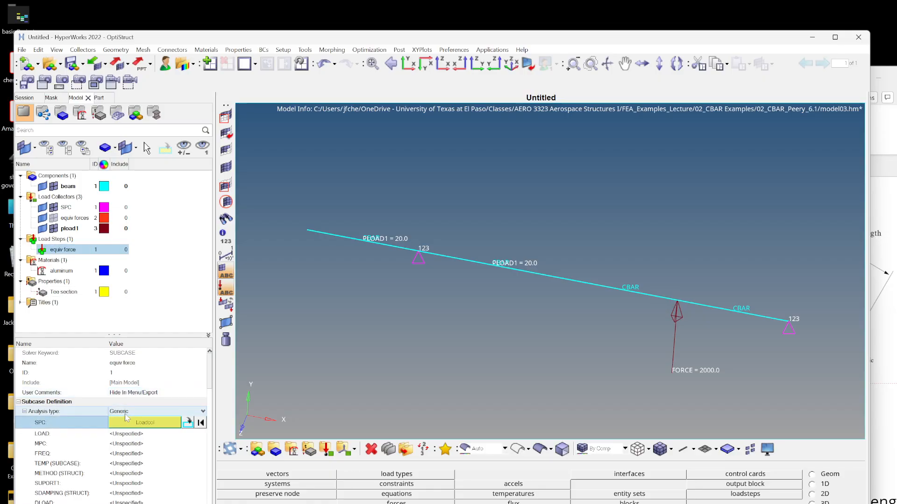
click(122, 411)
scroll(123, 426, up, 5)
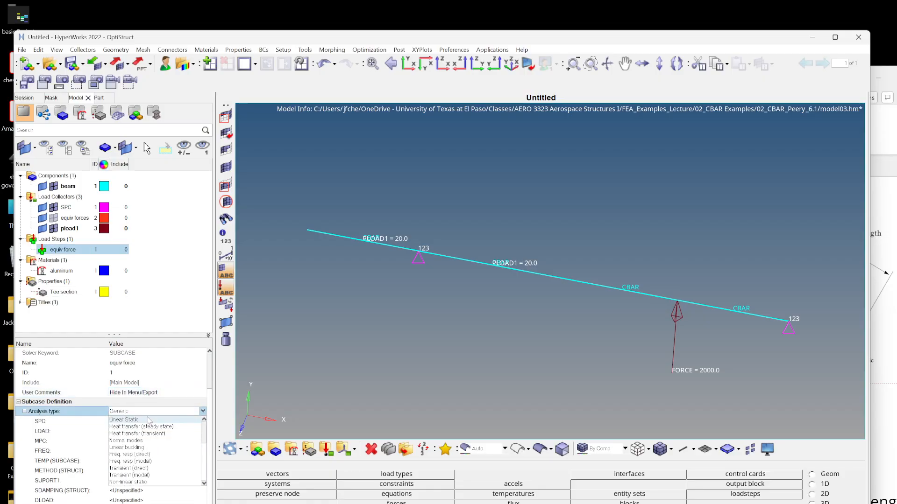
click(149, 420)
click(135, 423)
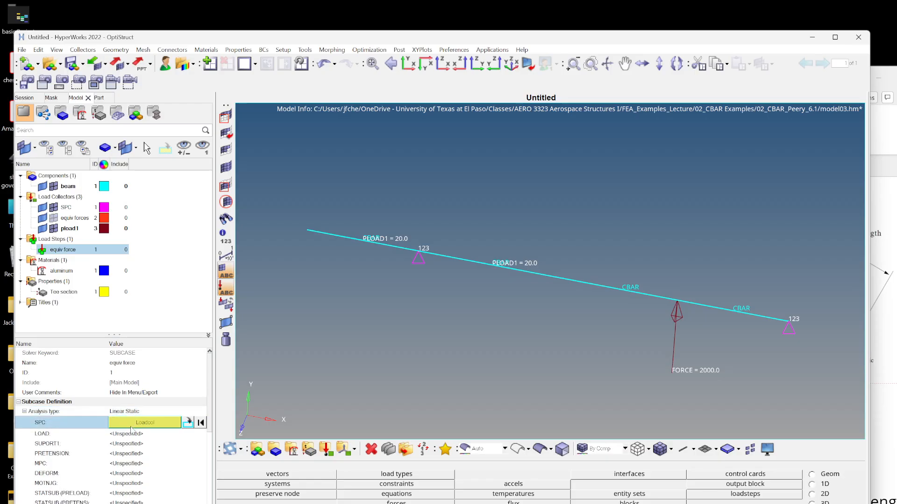
click(131, 426)
click(80, 438)
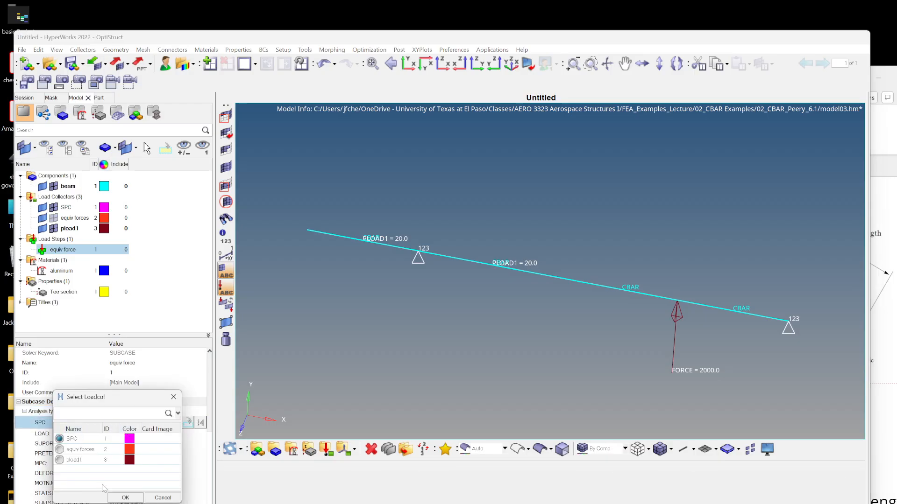
click(124, 497)
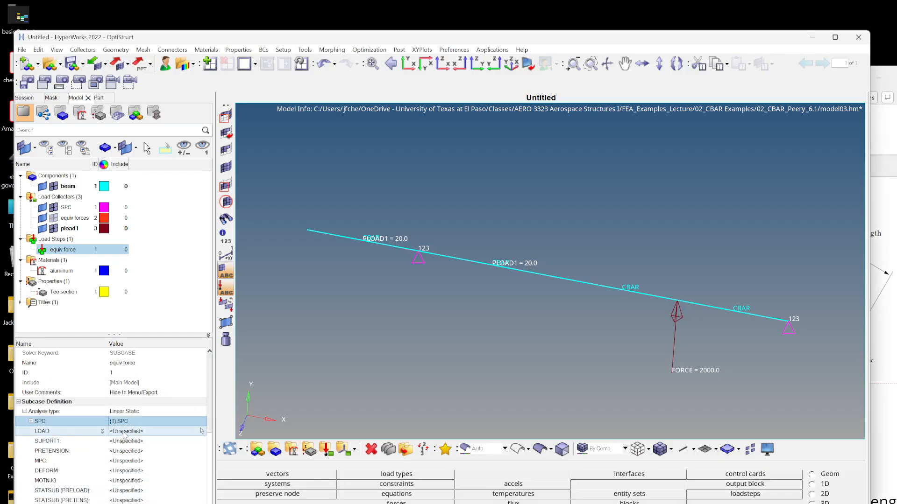
Assign the equiv forces load collector as the LOAD of the equiv force load step
click(125, 432)
click(125, 433)
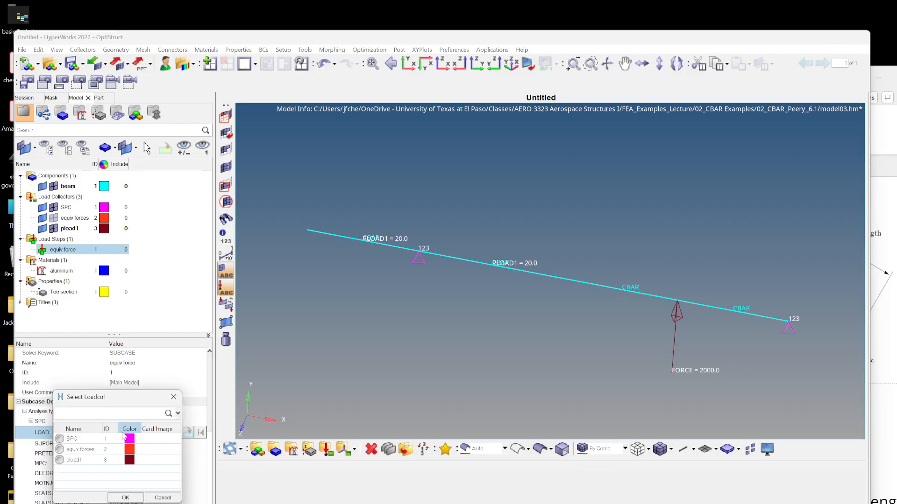
click(82, 452)
click(125, 498)
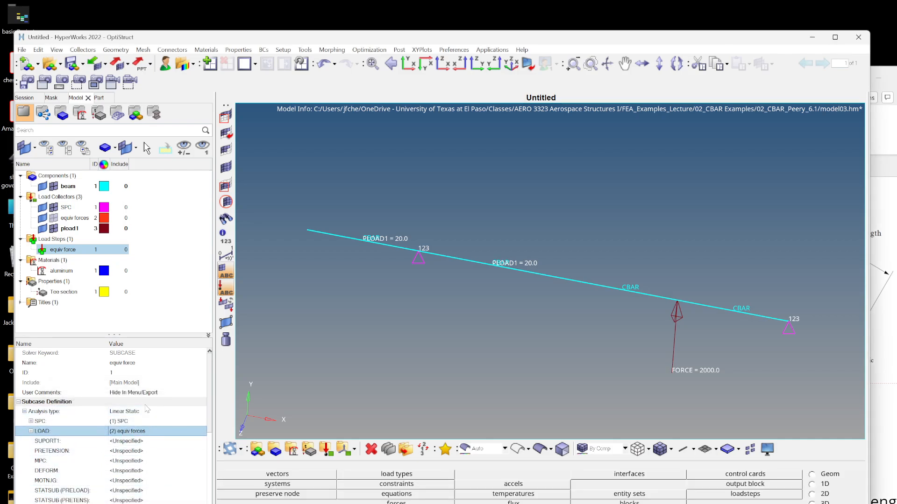
Enable OUTPUT in the load step's subcase options and request DISPLACEMENT results in OPTI format
scroll(113, 420, down, 3)
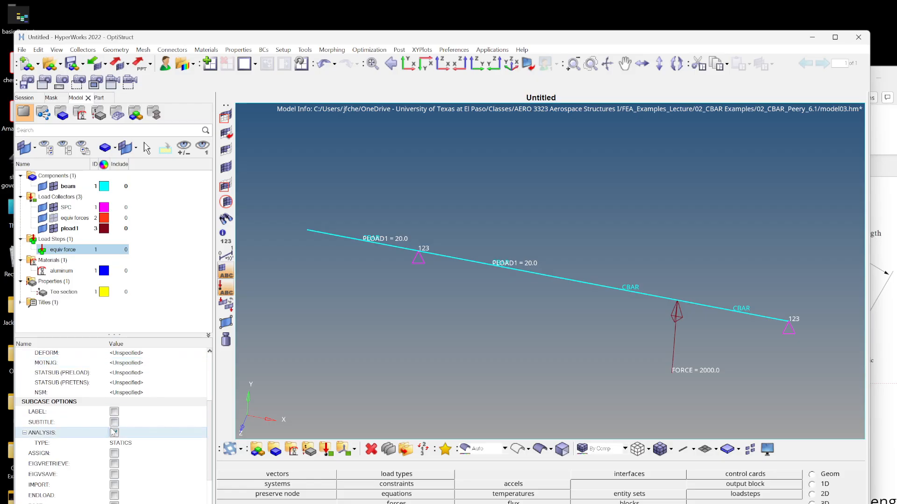
scroll(111, 449, down, 5)
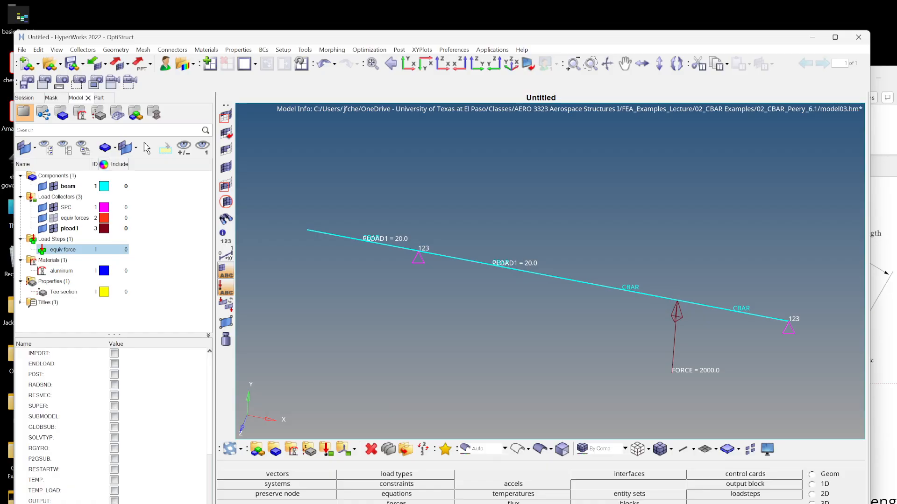
click(114, 500)
scroll(114, 486, down, 4)
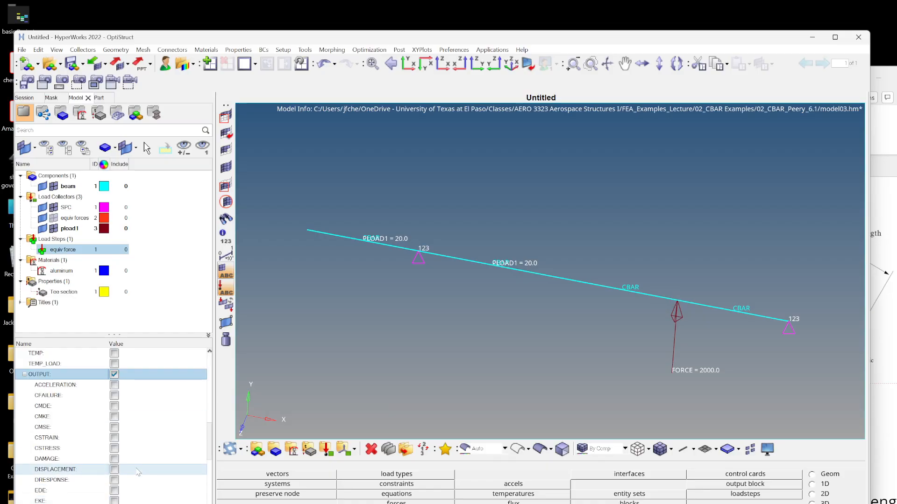
scroll(117, 444, down, 2)
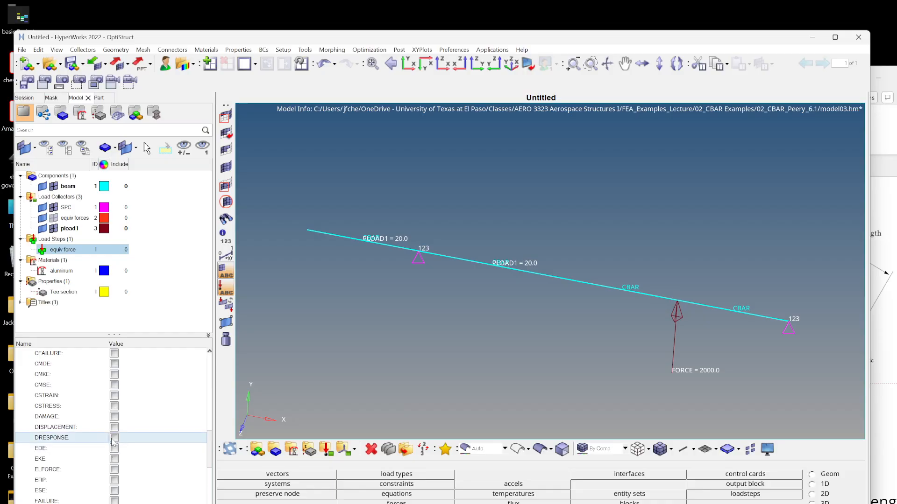
click(114, 428)
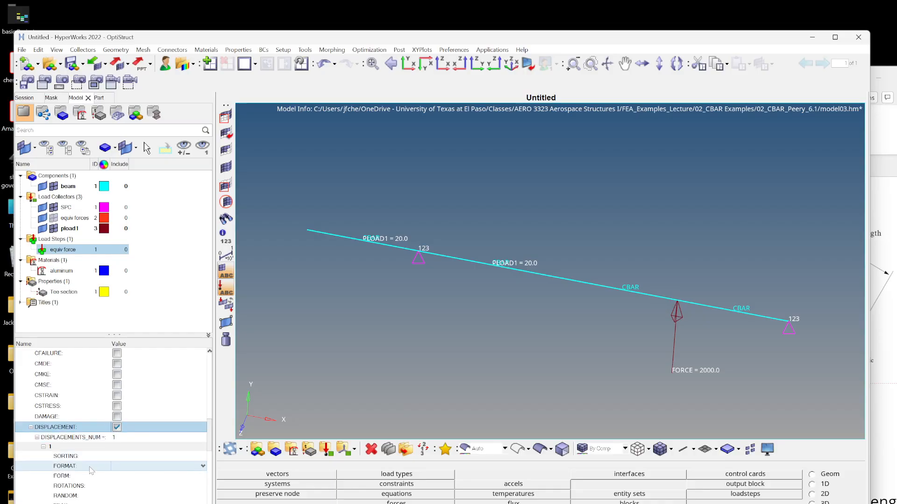
click(93, 467)
click(120, 466)
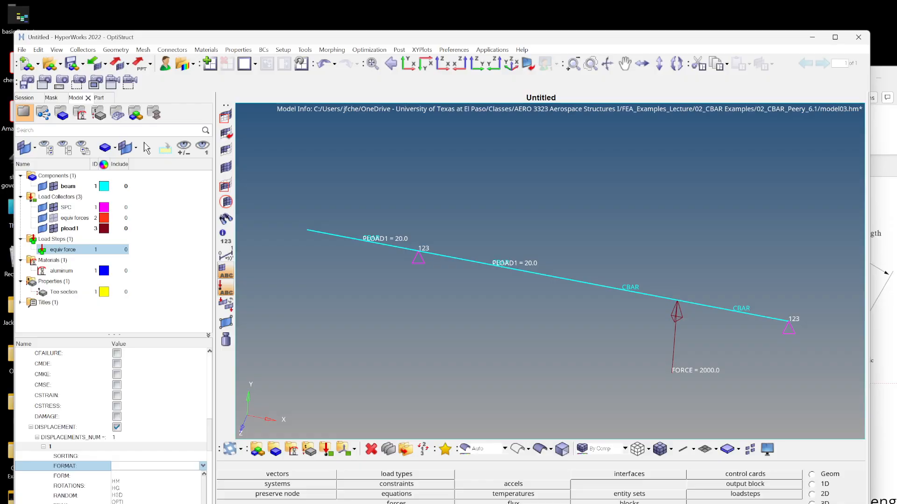
click(117, 502)
Request ELFORCE output for the load step with its format set to OPTI
scroll(166, 423, down, 5)
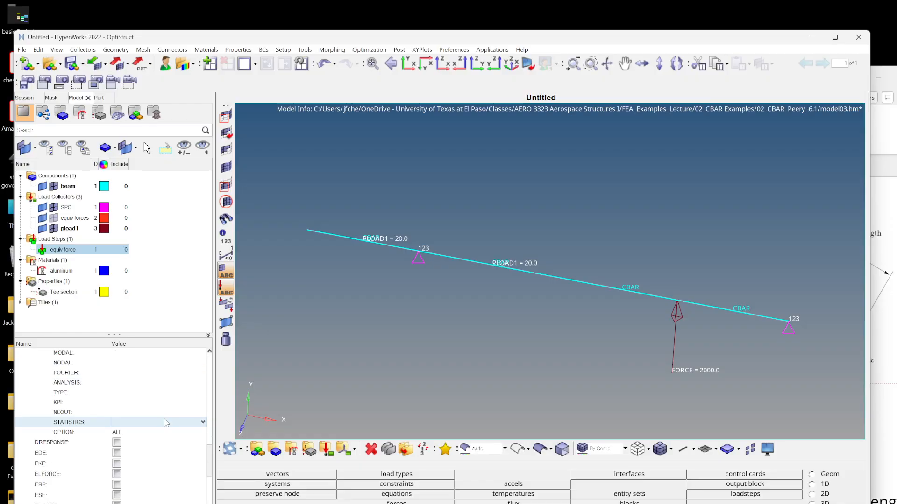
click(117, 475)
scroll(122, 462, down, 2)
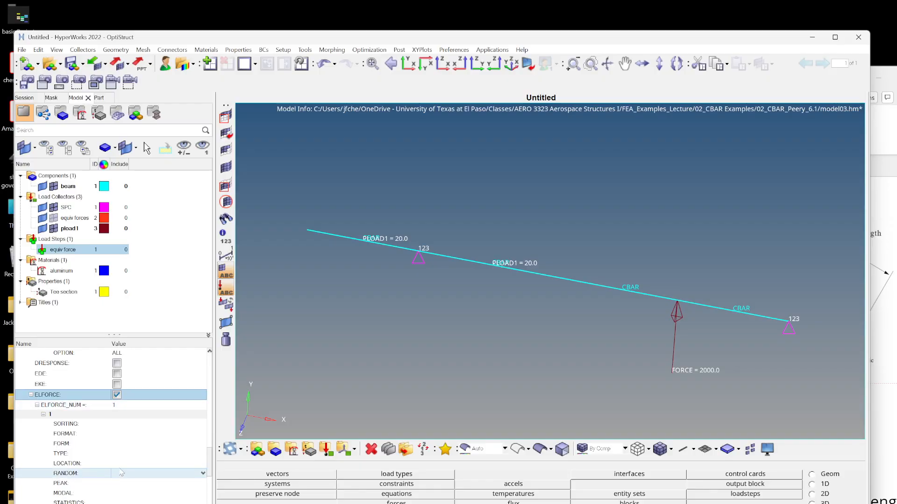
click(126, 435)
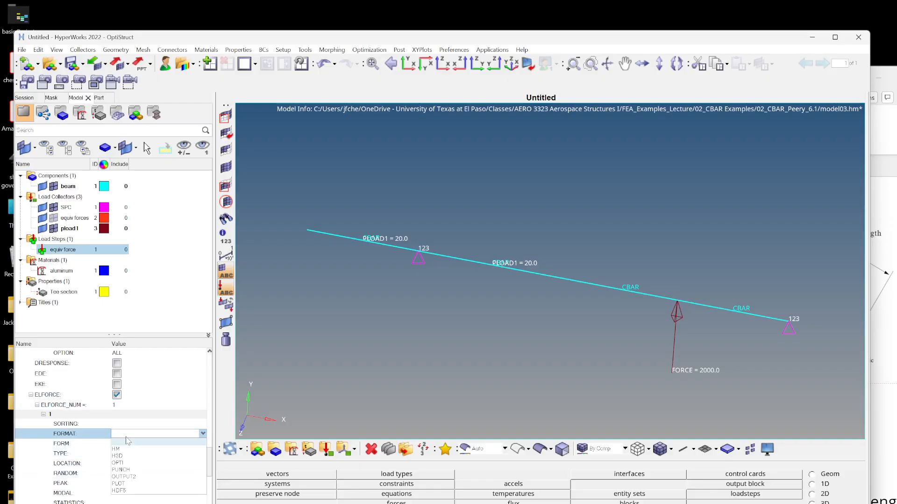
click(117, 465)
Enable the SPCF output request for the equiv force load step
scroll(129, 439, down, 3)
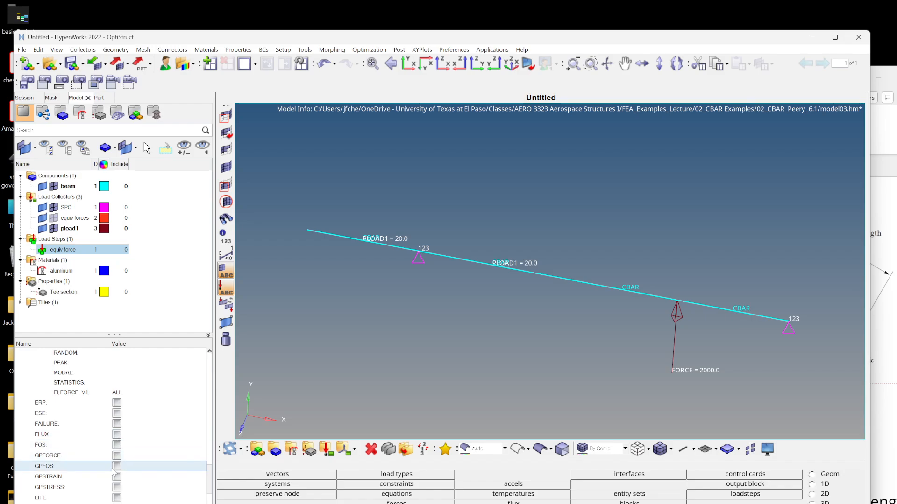
scroll(112, 477, down, 4)
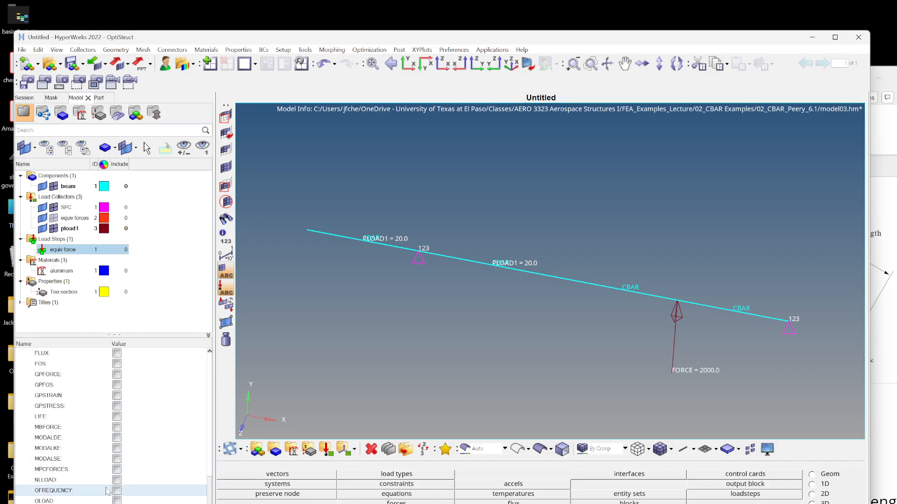
scroll(110, 488, down, 3)
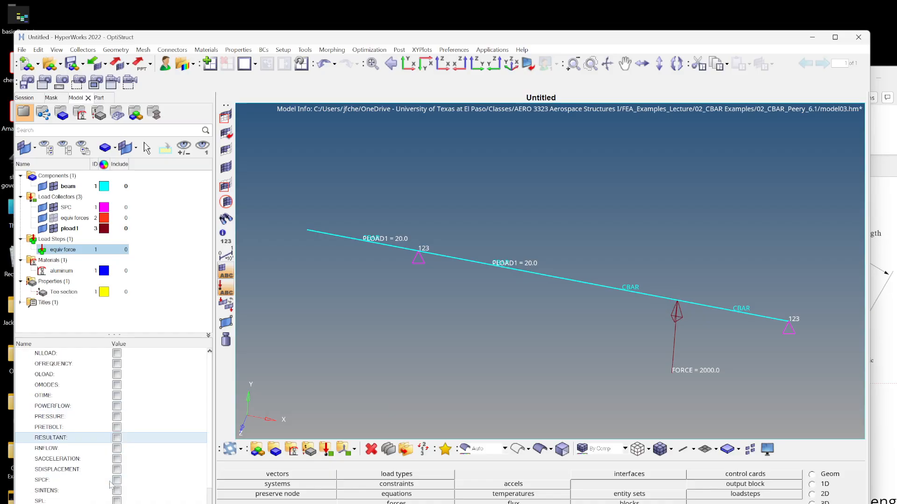
click(116, 481)
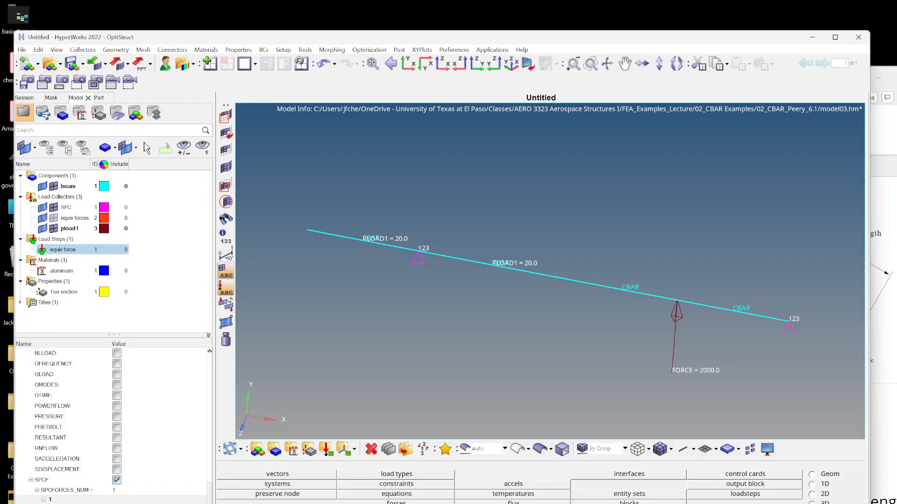
Request STRESS output for the load step with its format set to OPTI
scroll(130, 463, down, 6)
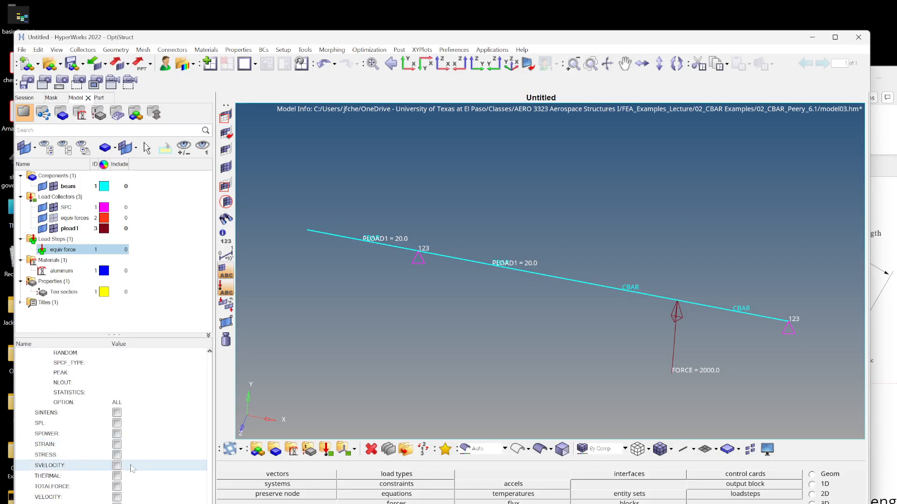
click(117, 455)
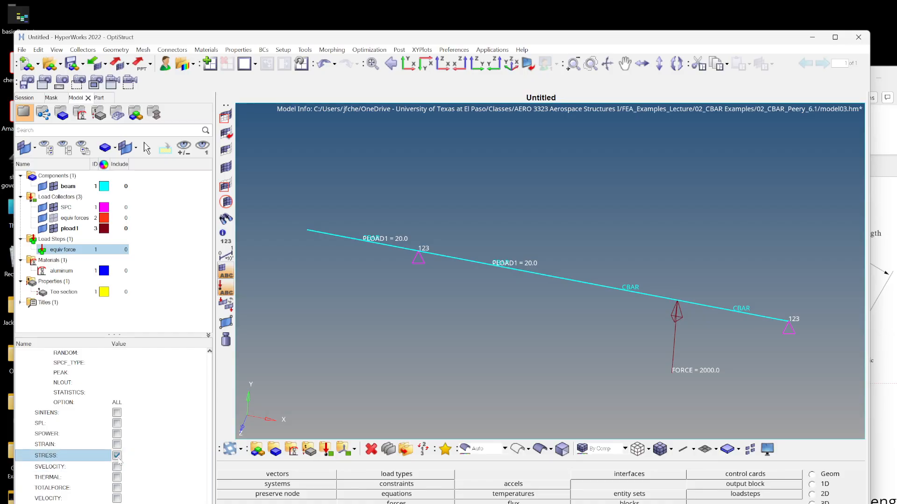
scroll(126, 465, down, 3)
click(147, 414)
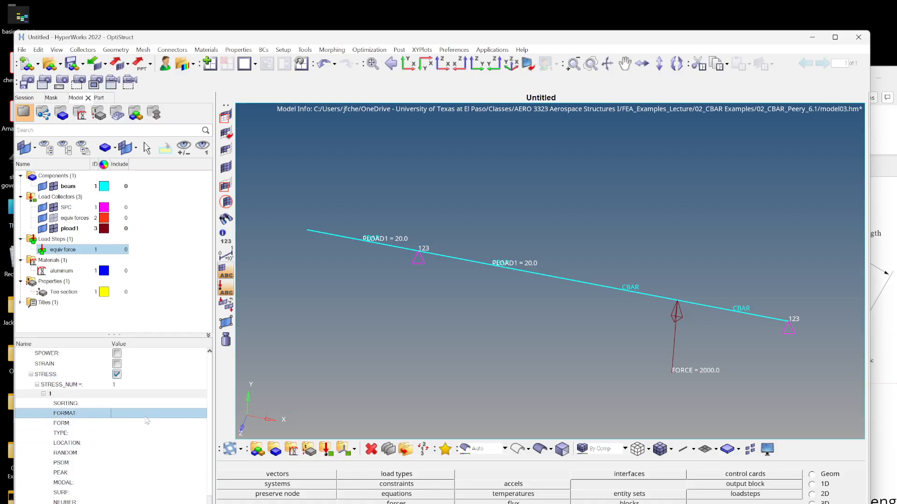
click(124, 444)
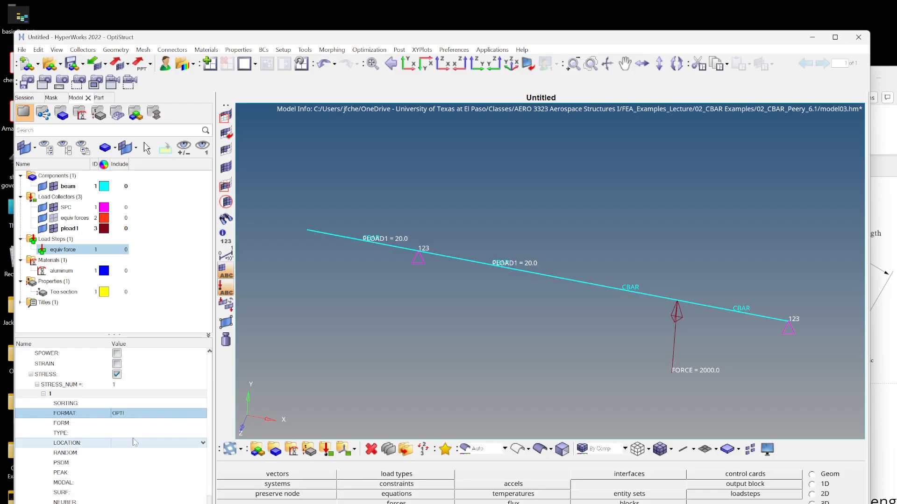
click(140, 312)
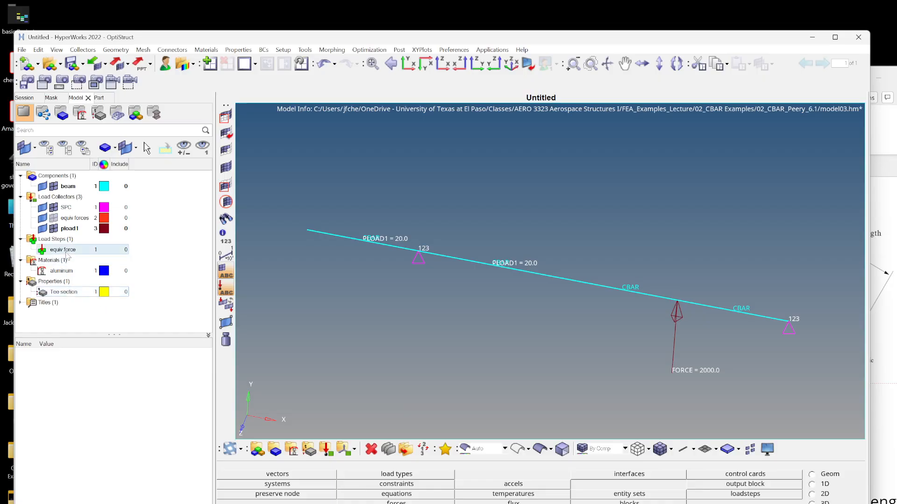
Review the output requests and formats defined in the equiv force load step
click(62, 250)
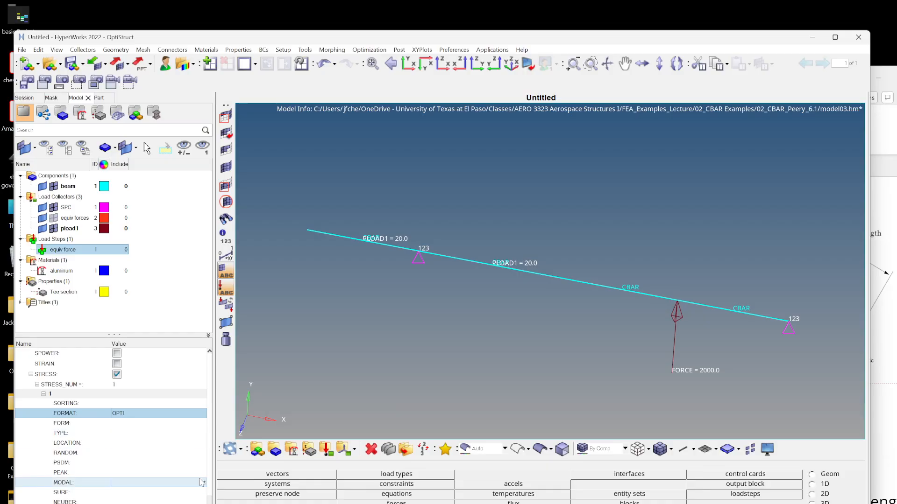
scroll(201, 482, down, 10)
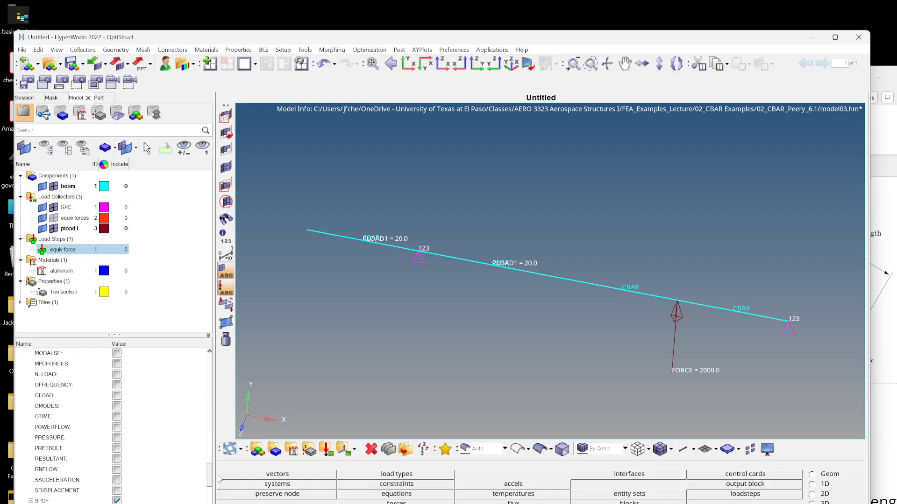
drag(219, 478, 215, 443)
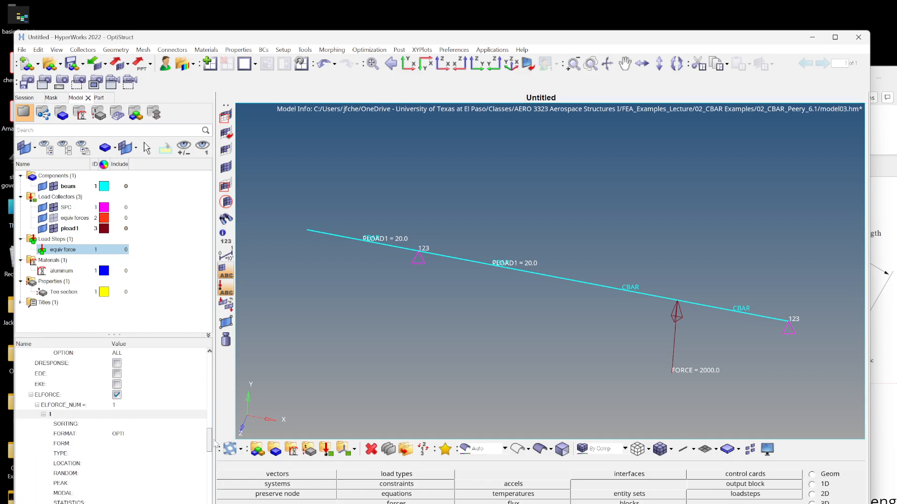
click(149, 306)
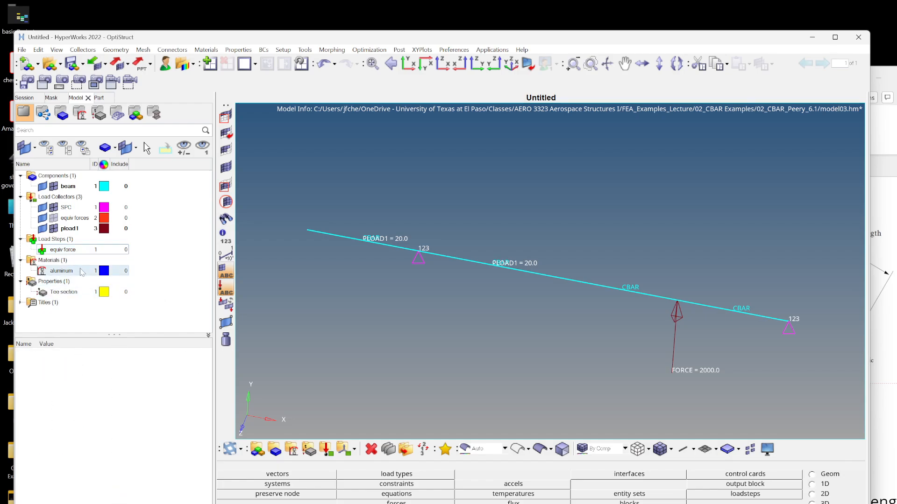
Show the equiv forces loads on the beam and toggle the pload1 loads' display off and back on
click(53, 218)
click(53, 228)
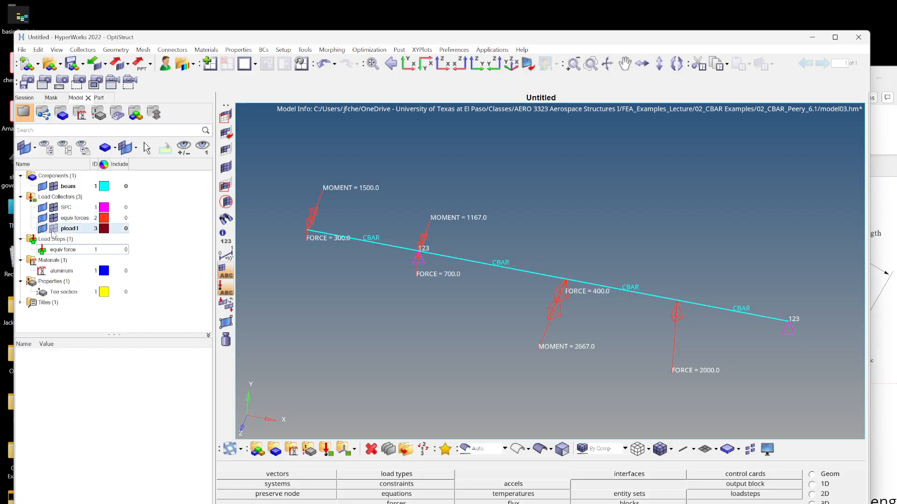
click(53, 228)
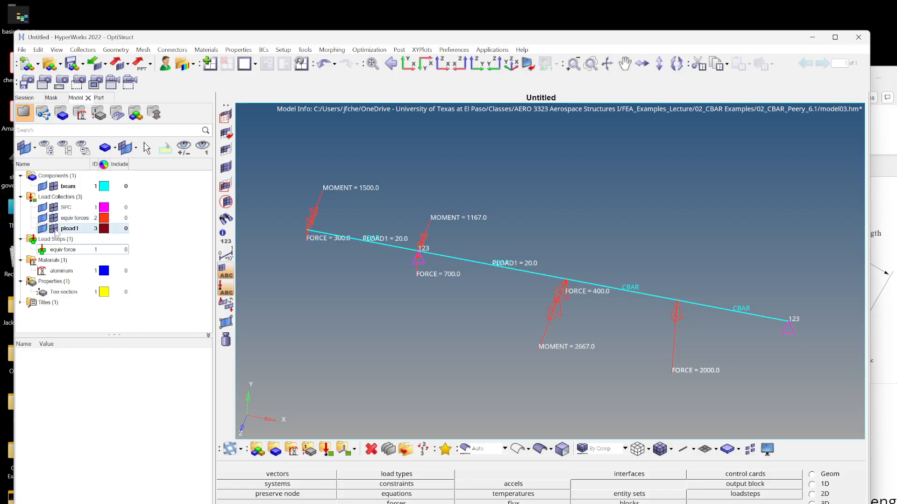
click(63, 292)
right_click(66, 291)
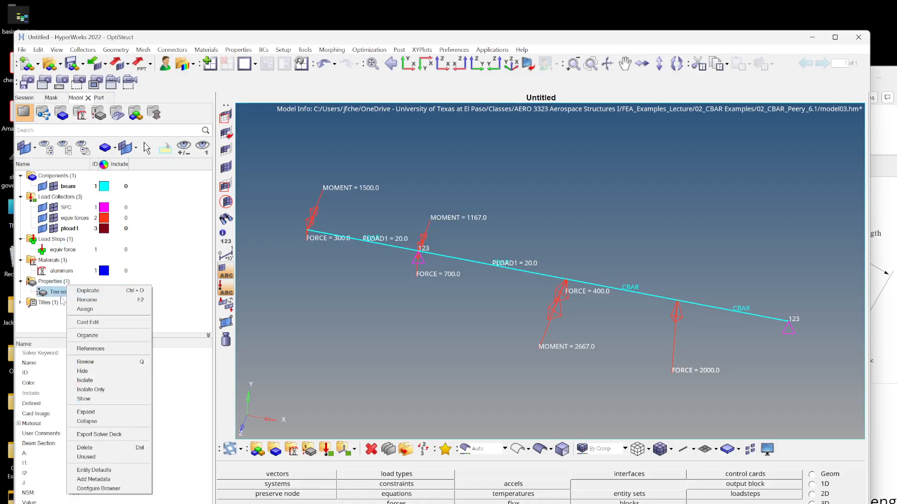
click(81, 290)
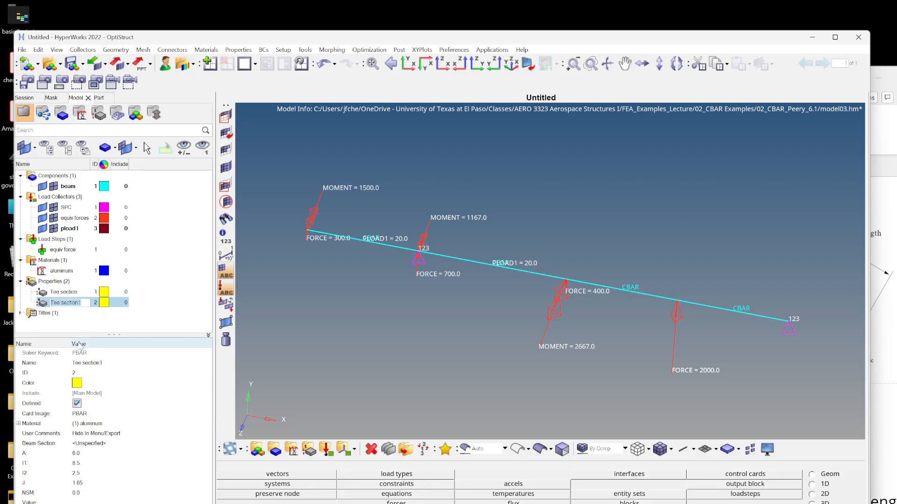
click(88, 321)
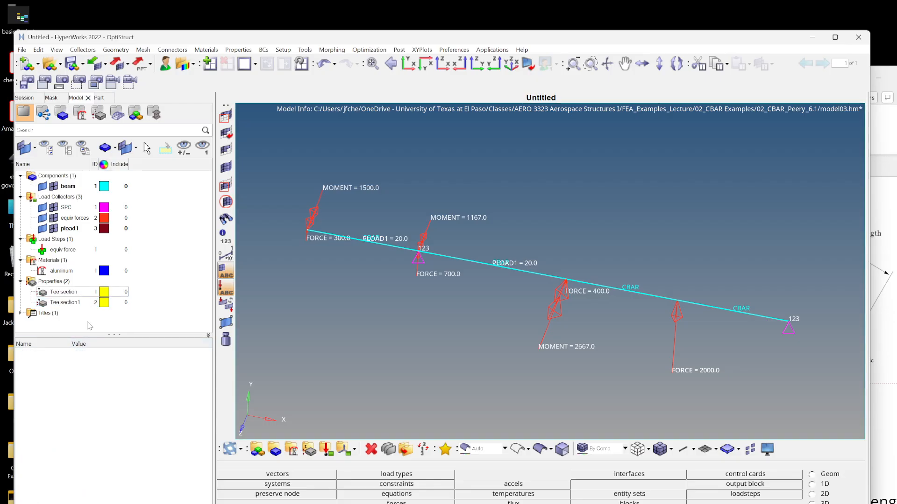
click(77, 301)
right_click(78, 302)
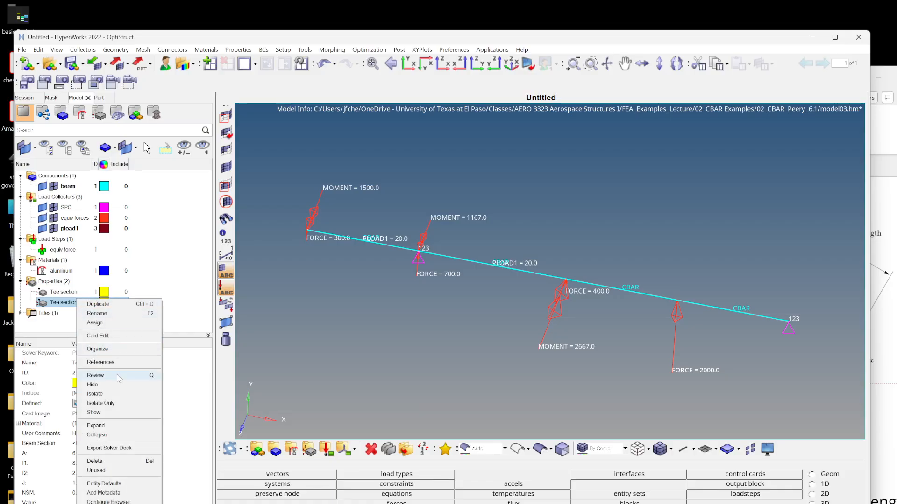
click(94, 461)
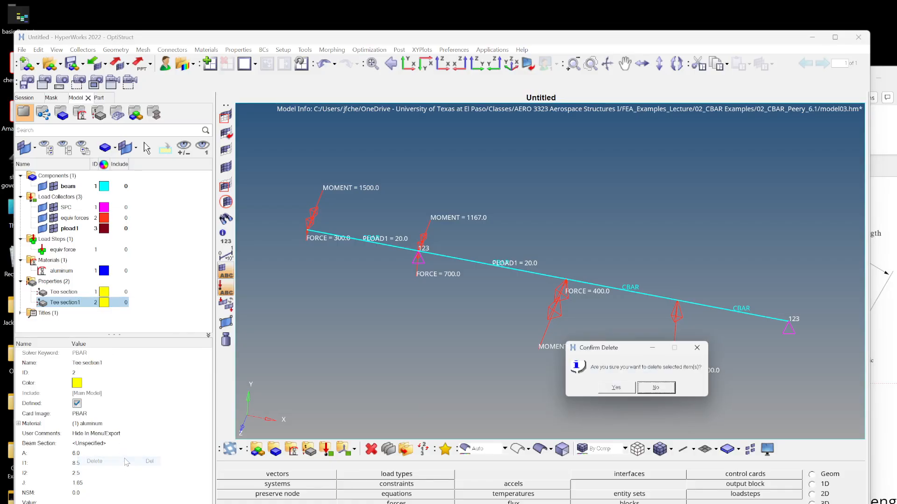
click(608, 388)
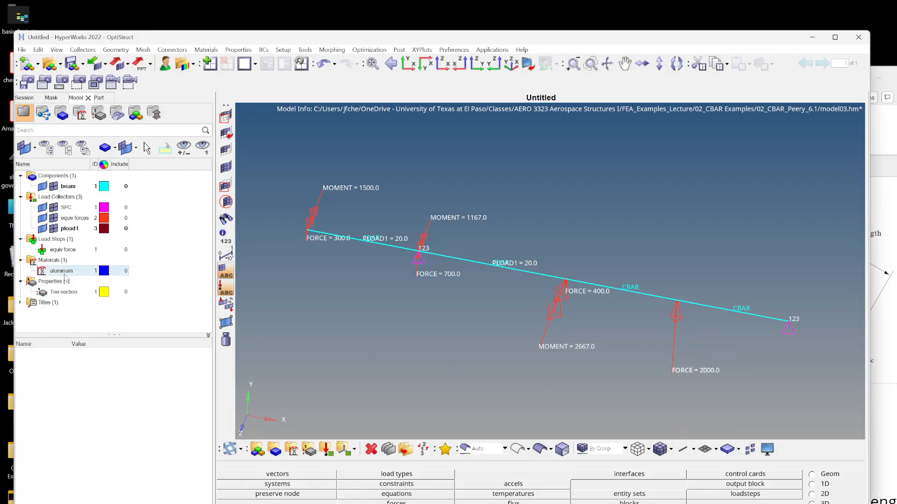
Duplicate the equiv force load step and name the copy pload1
click(63, 252)
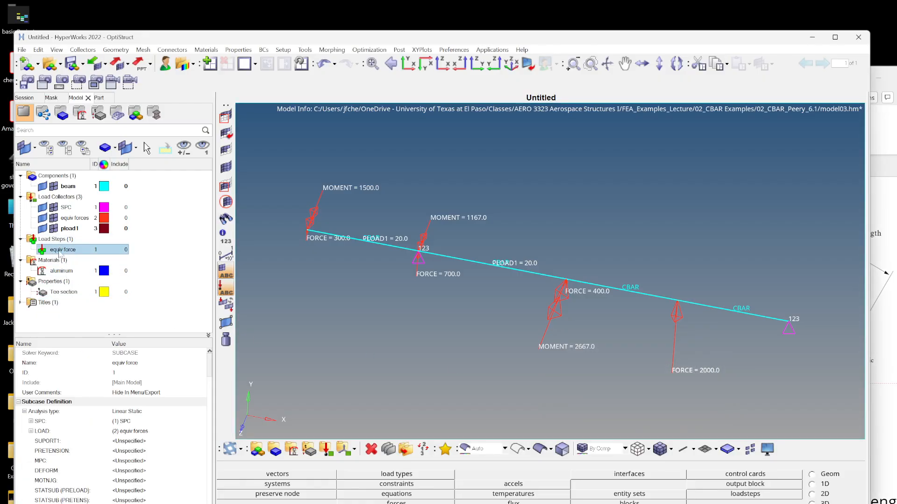
right_click(61, 252)
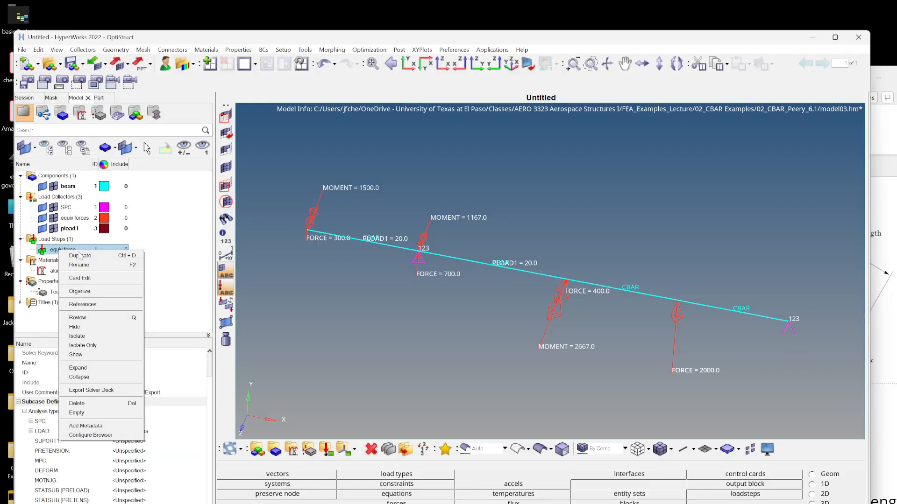
click(83, 256)
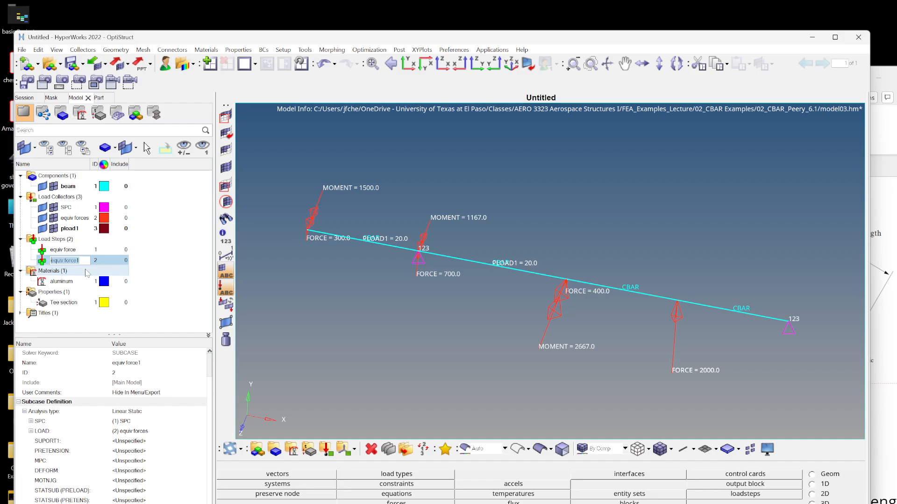
text(pload1)
key(Return)
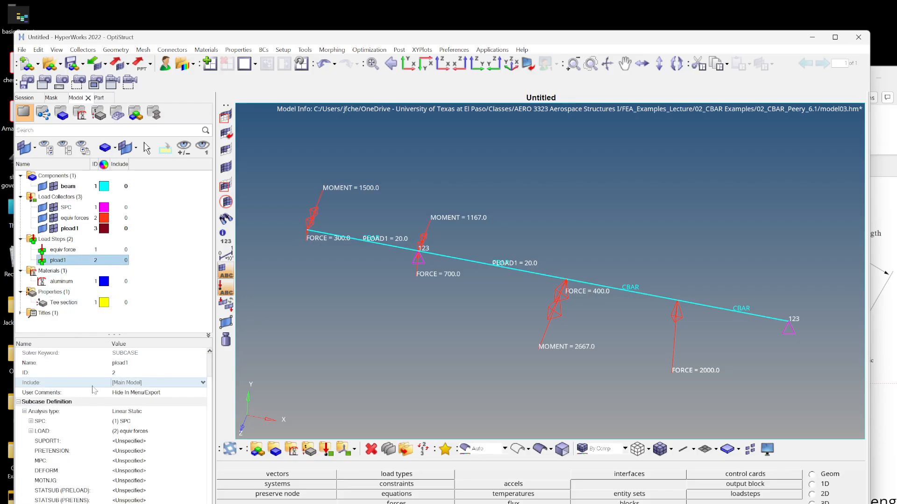
Assign the pload1 load collector as the LOAD of the pload1 load step and save the model
click(127, 433)
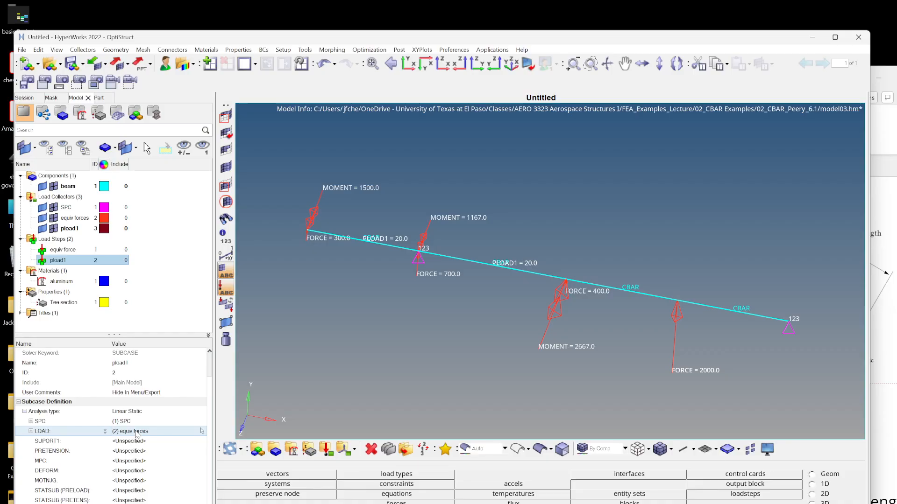
click(136, 432)
click(136, 432)
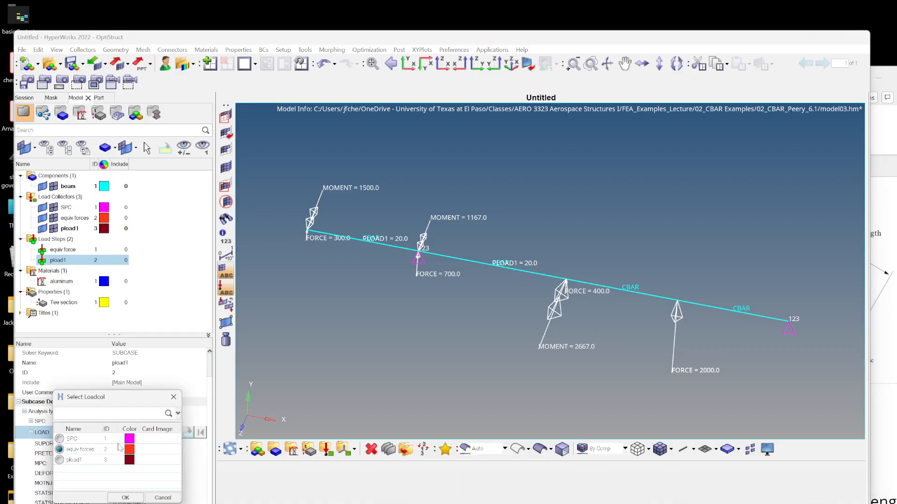
click(118, 499)
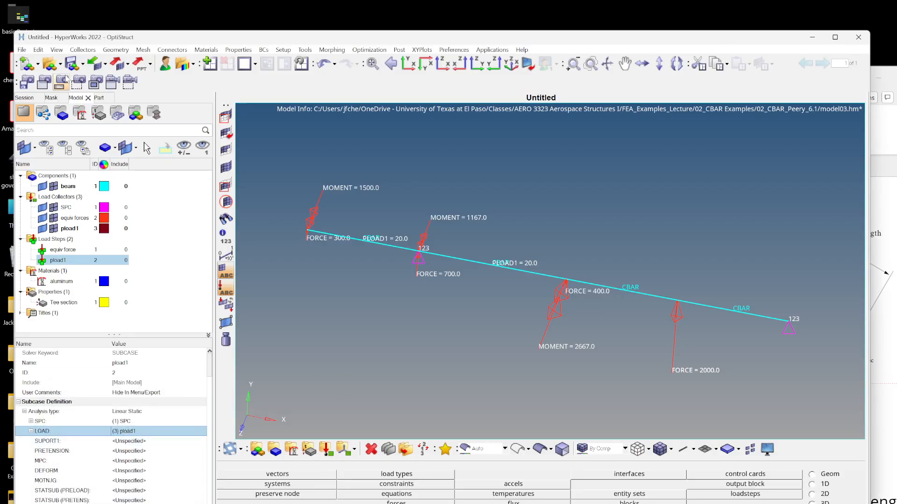
click(71, 64)
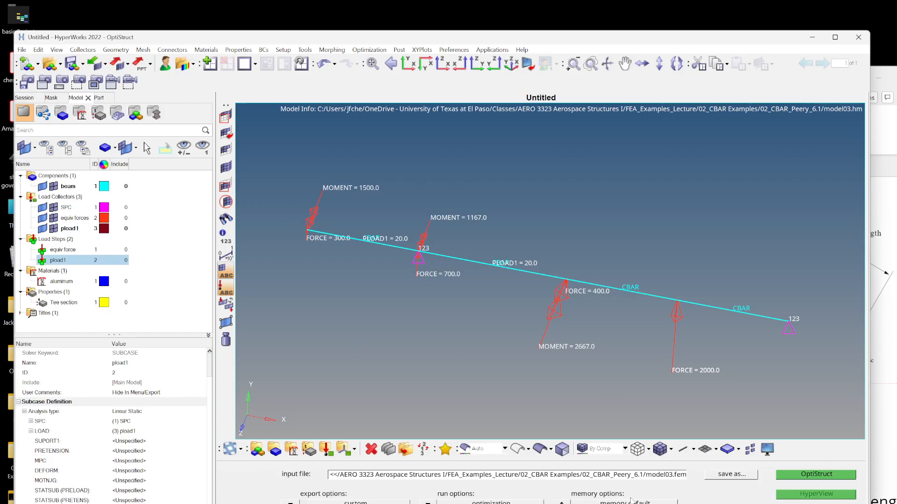
Run the OptiStruct analysis on model03.fem and open its results once the job is complete
click(822, 474)
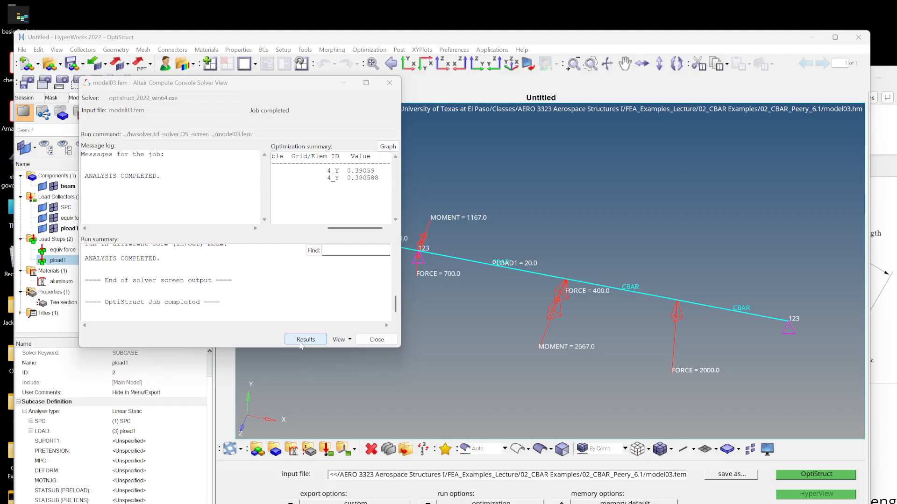
click(300, 343)
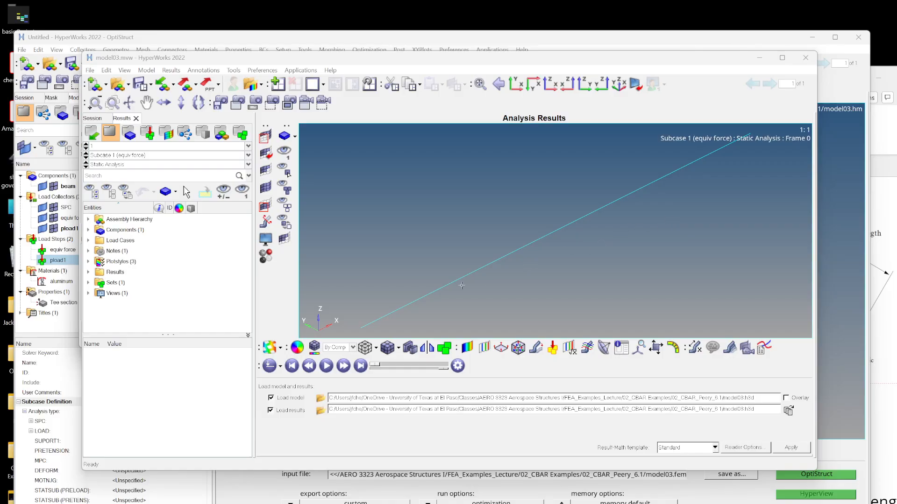
Switch the results to Subcase 2 (pload1) and back to Subcase 1 (equiv force)
click(159, 156)
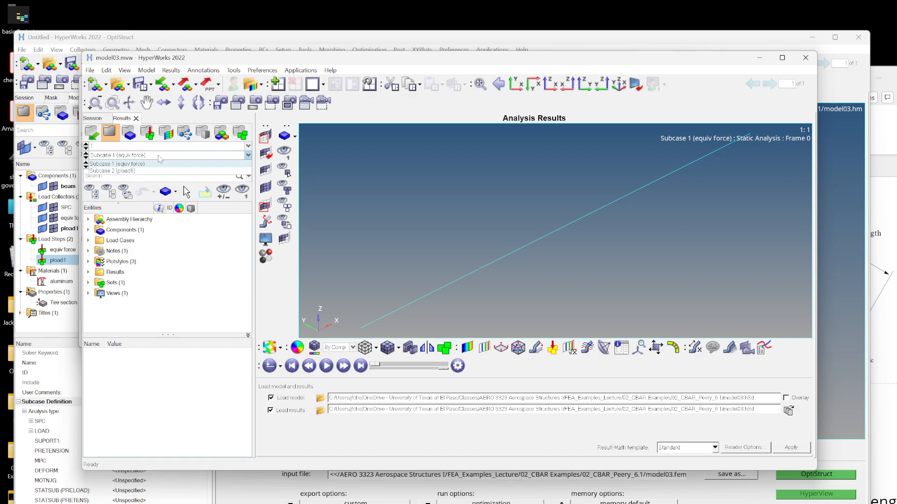
click(156, 163)
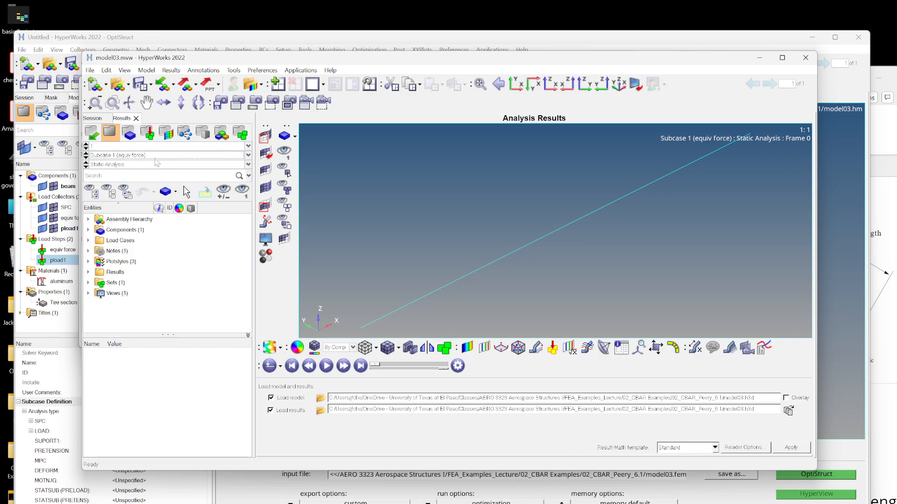
click(160, 155)
click(155, 173)
click(163, 155)
click(160, 165)
Scale the displacement deformation uniformly by a factor of 50 and advance the animation to its last frame
click(536, 347)
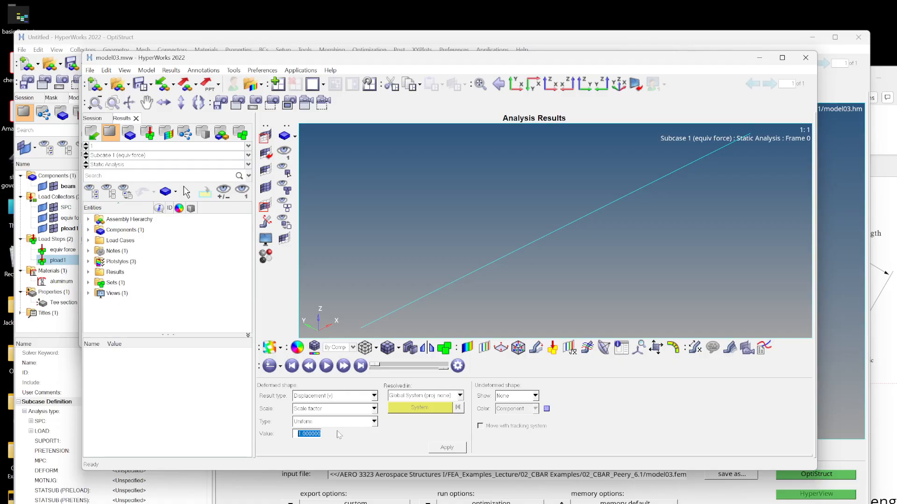
text(50)
click(447, 447)
drag(375, 364, 442, 366)
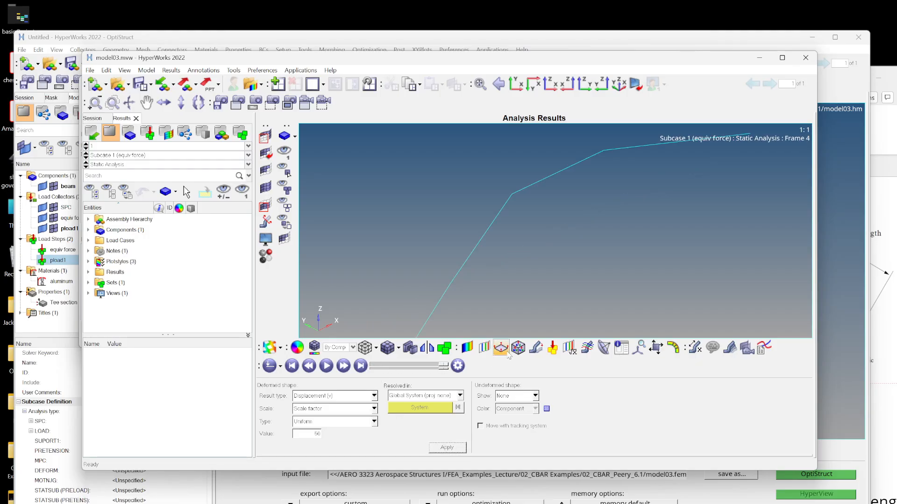
View the deformed beam in the XY plane, then play and pause its deformation animation
click(515, 84)
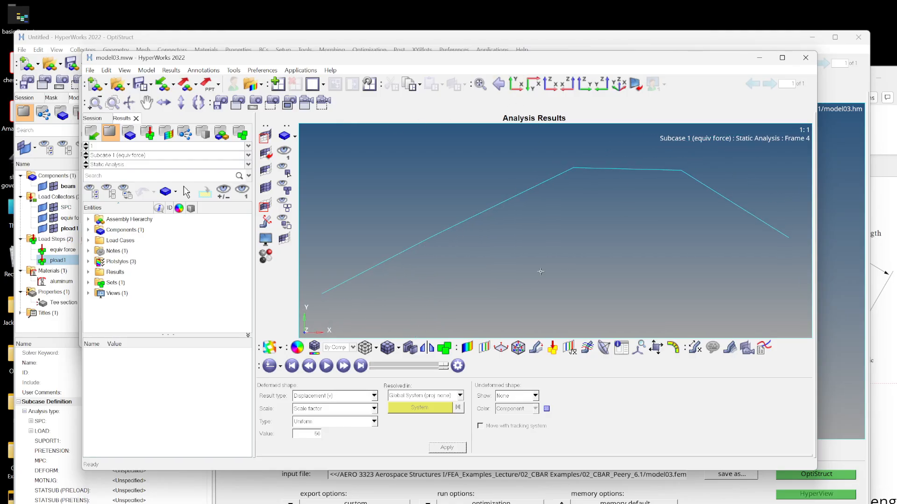
click(446, 448)
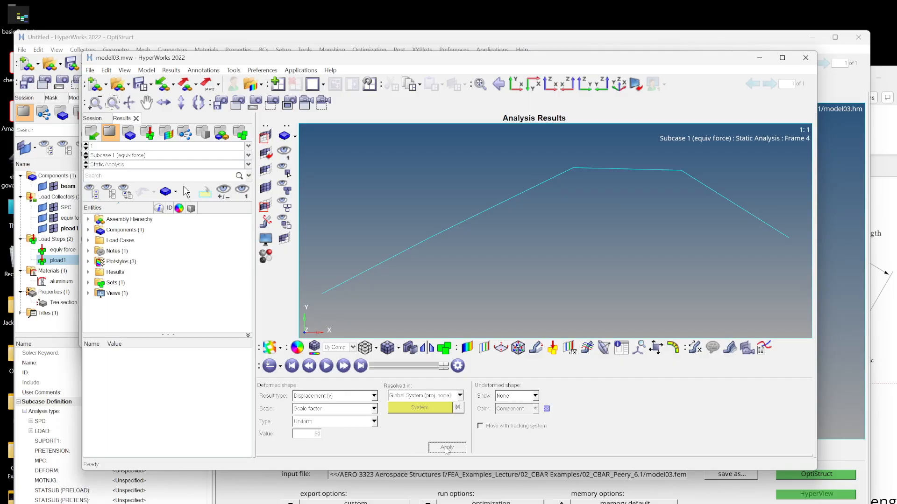
click(326, 367)
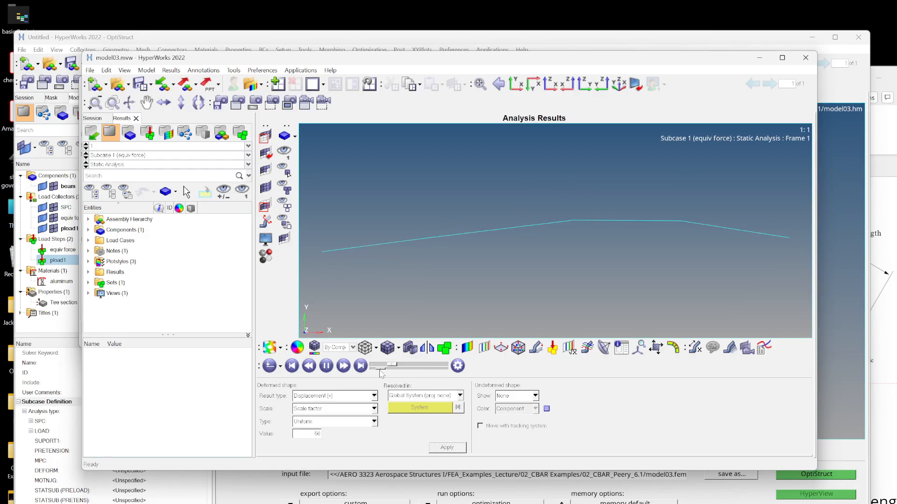
click(326, 366)
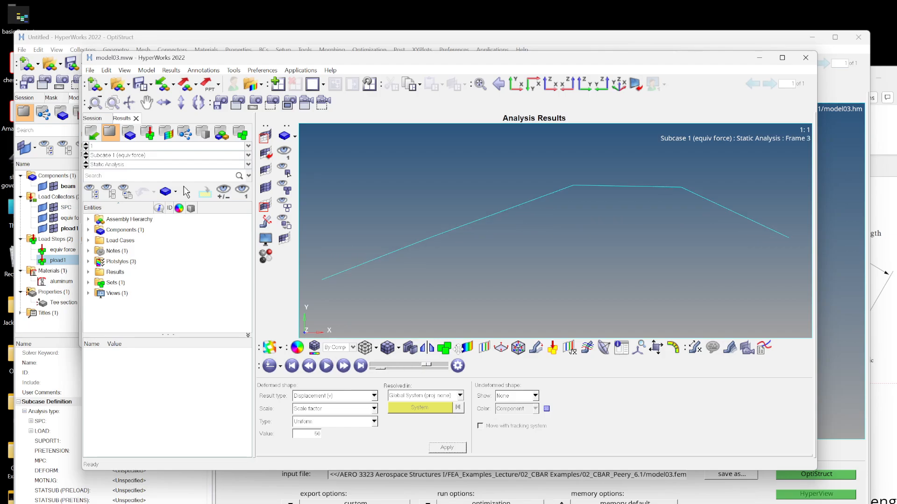
Contour the beam with Element Stresses (1D), using the CBAR/CBEAM Axial Stress component
click(468, 348)
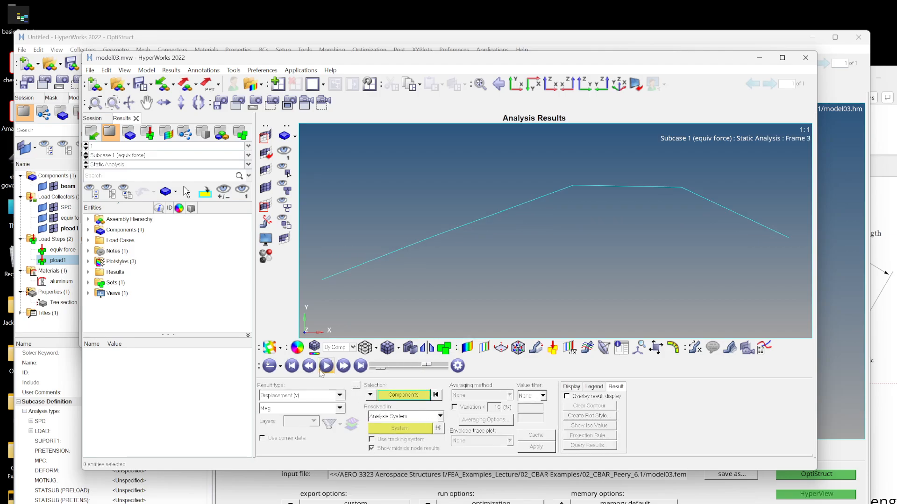
click(306, 396)
click(301, 415)
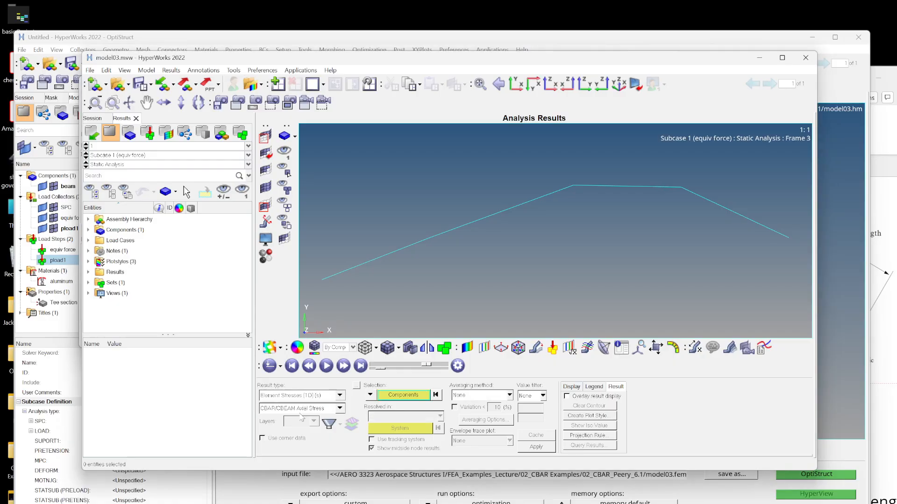
click(301, 410)
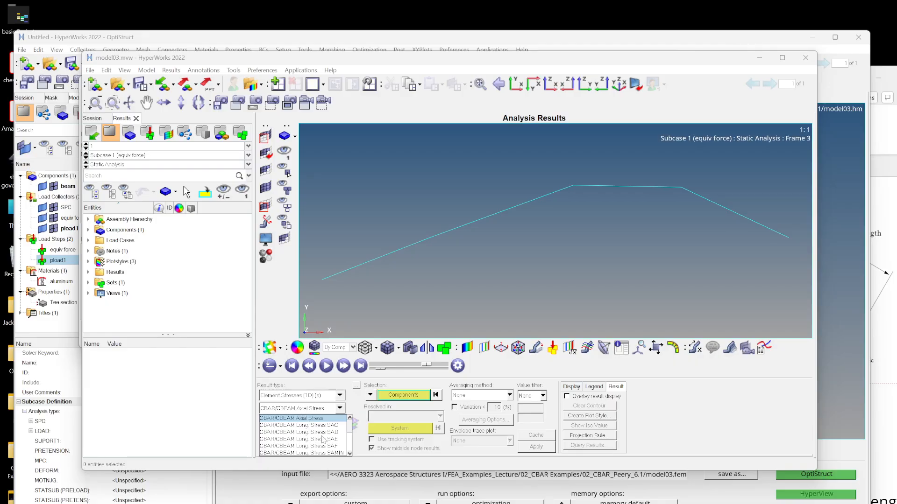
scroll(322, 442, down, 3)
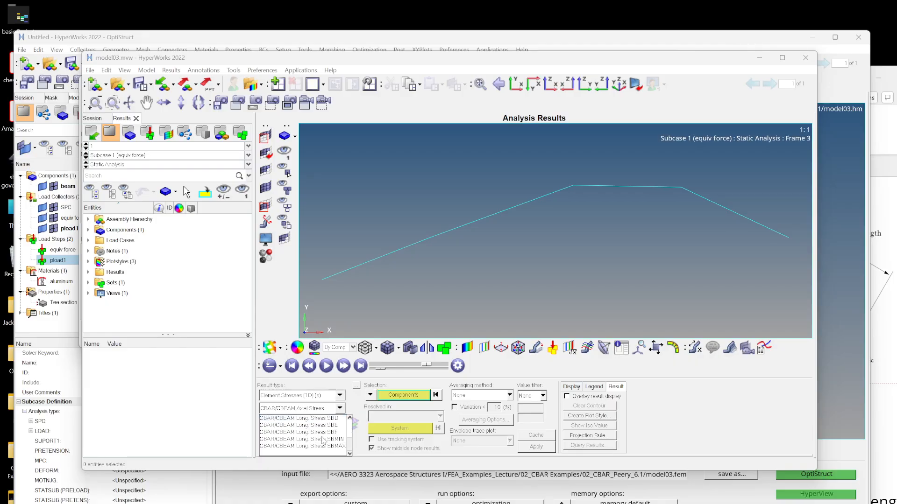
scroll(322, 441, up, 3)
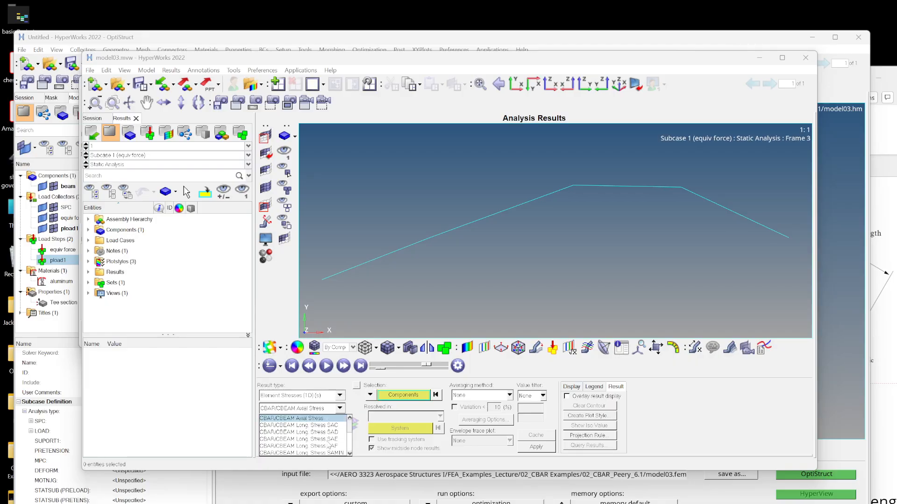
click(290, 419)
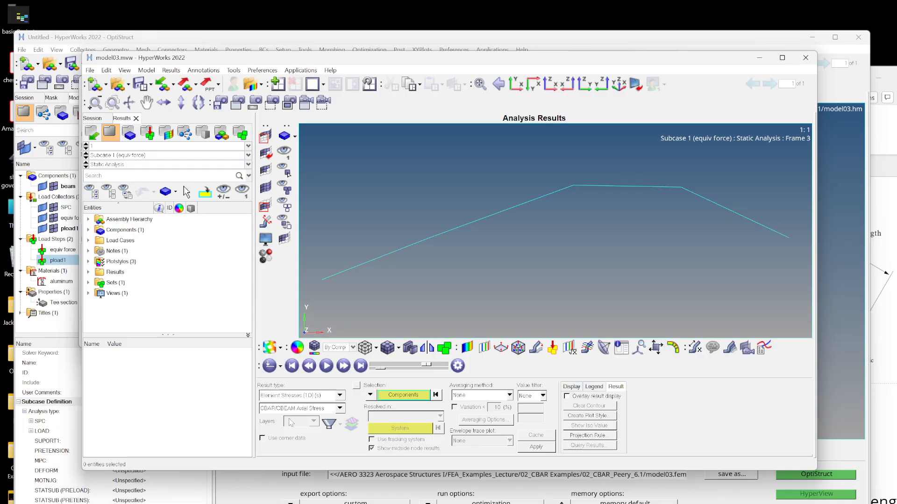
click(523, 448)
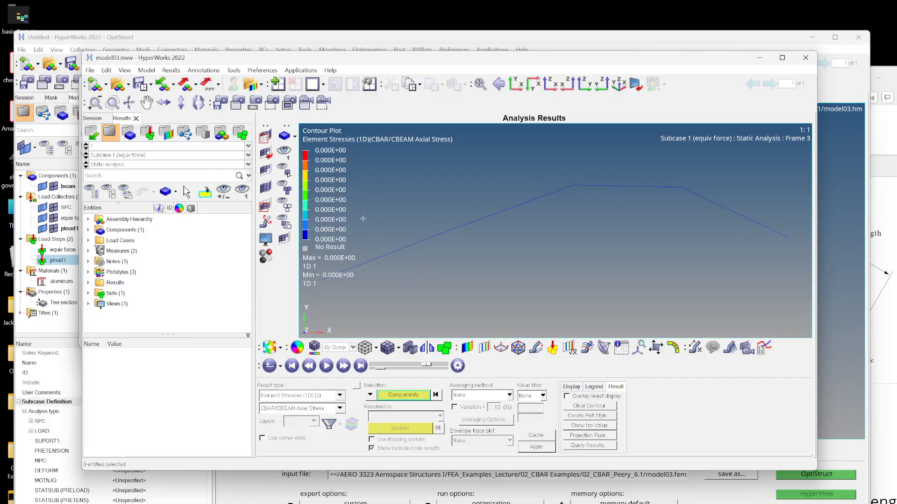
Contour the CBAR/CBEAM Long. Stress SAC component on the beam, followed by the SAD component
click(340, 408)
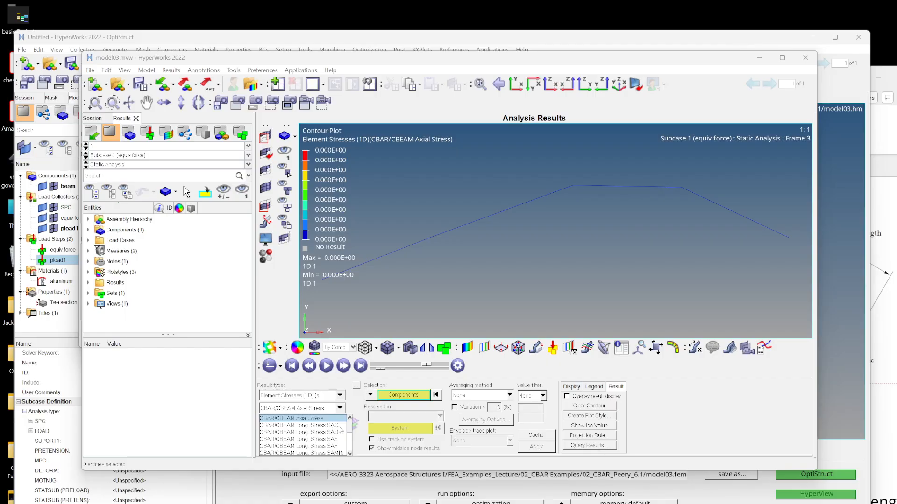
click(337, 426)
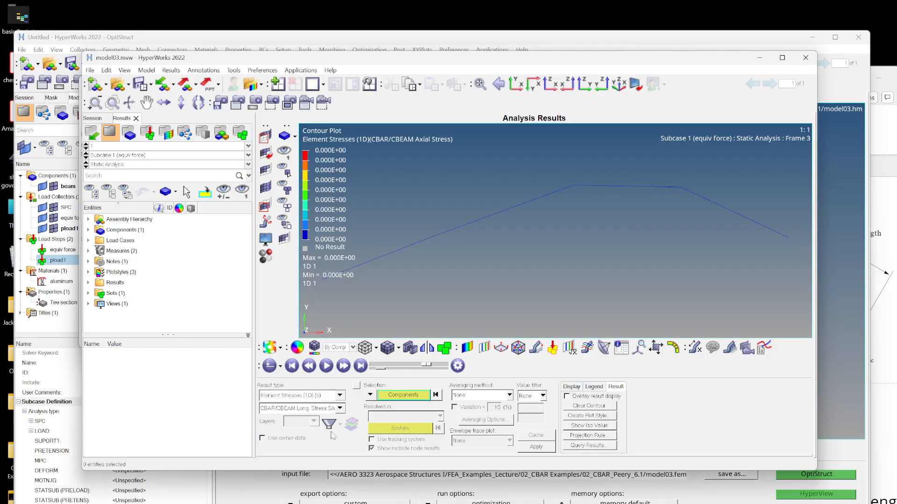
click(536, 447)
click(341, 410)
click(339, 436)
click(533, 449)
Contour the CBAR/CBEAM Long. Stress SAE component on the beam, followed by the SAF component
click(340, 408)
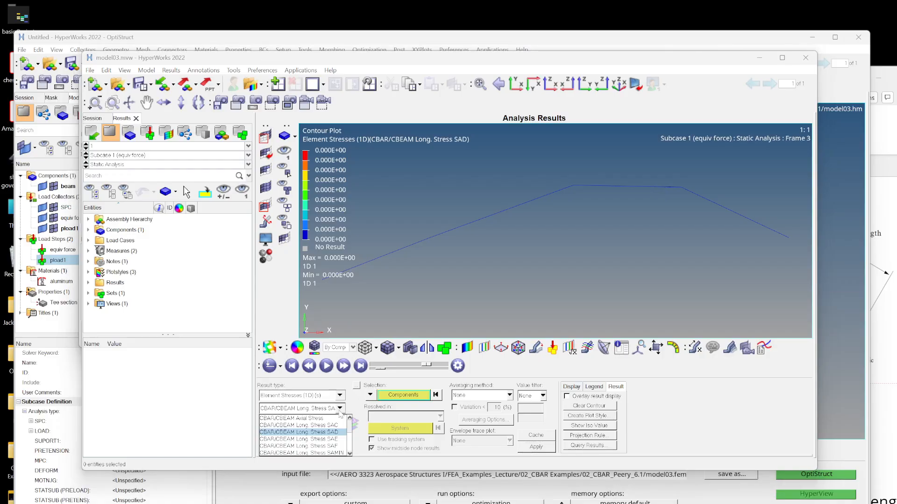
scroll(330, 434, down, 2)
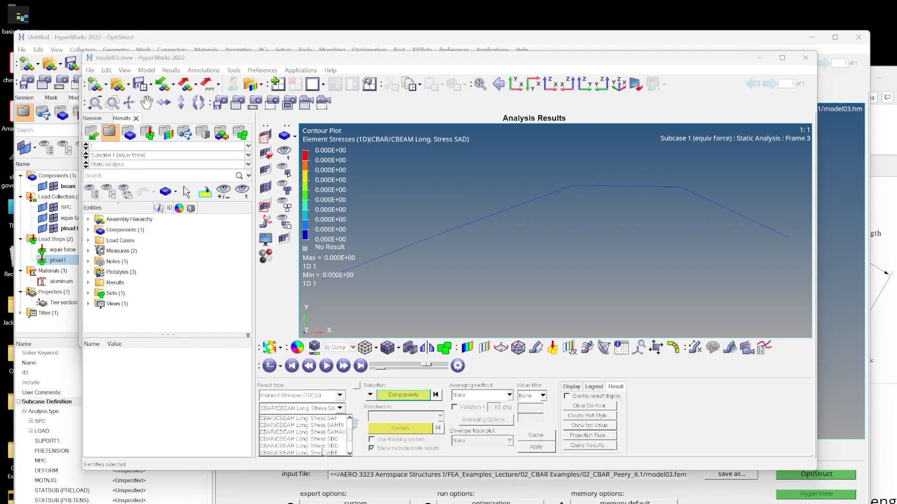
scroll(337, 448, up, 2)
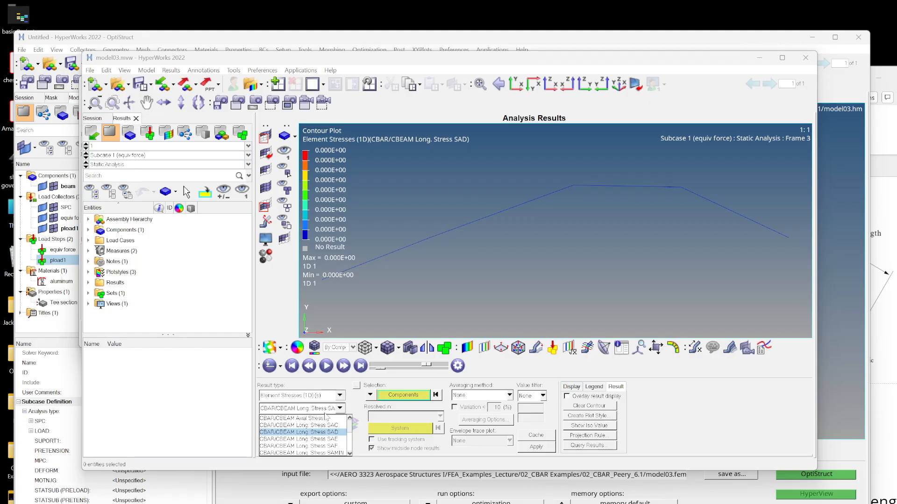
click(336, 440)
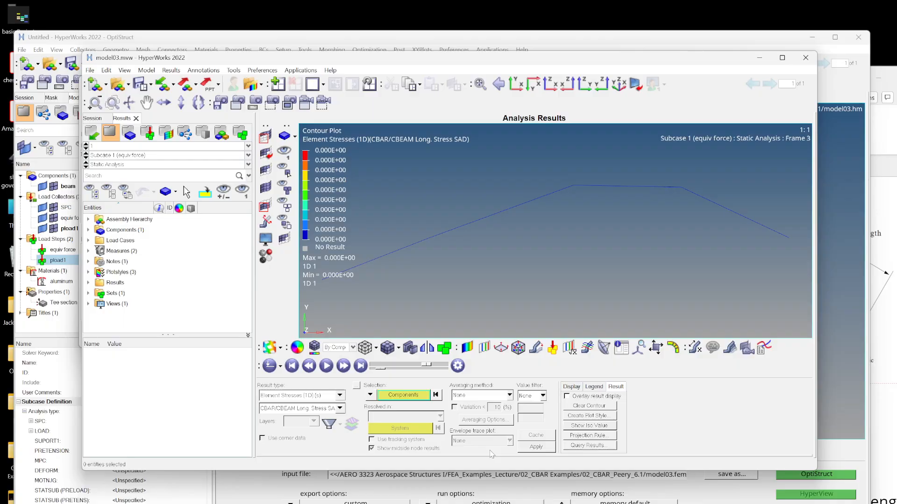
click(525, 447)
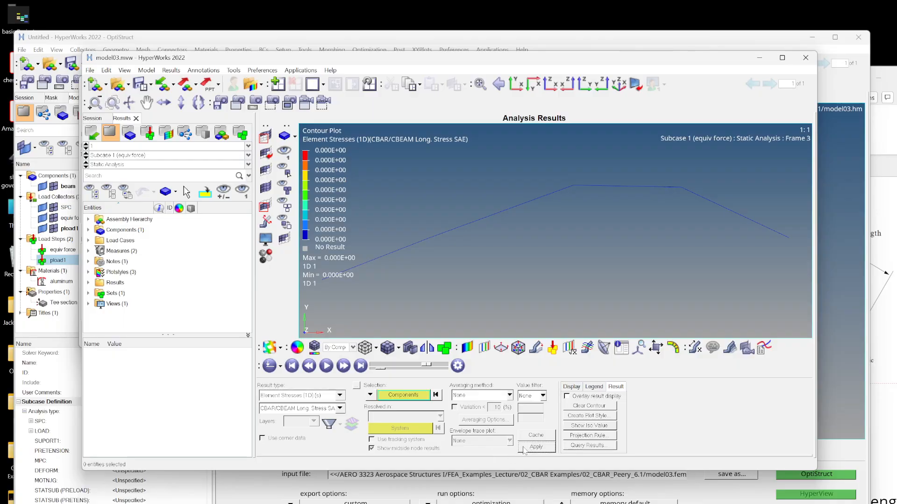
click(340, 408)
click(333, 439)
click(523, 447)
Contour the CBAR/CBEAM Long. Stress SBC component on the beam and advance the animation to frame 4
click(340, 408)
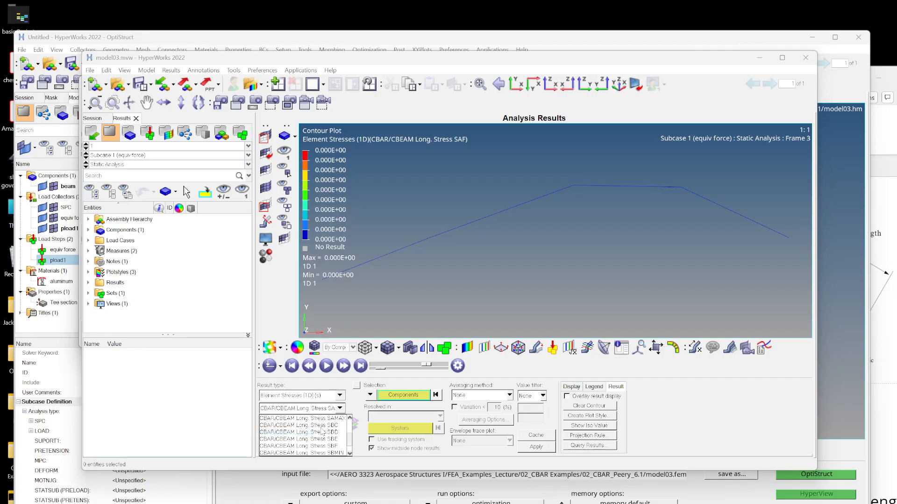
scroll(332, 449, up, 2)
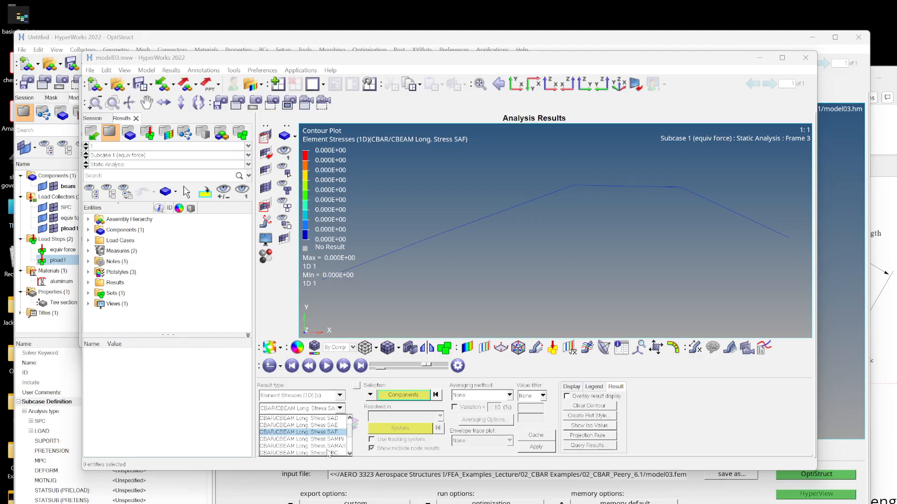
click(327, 453)
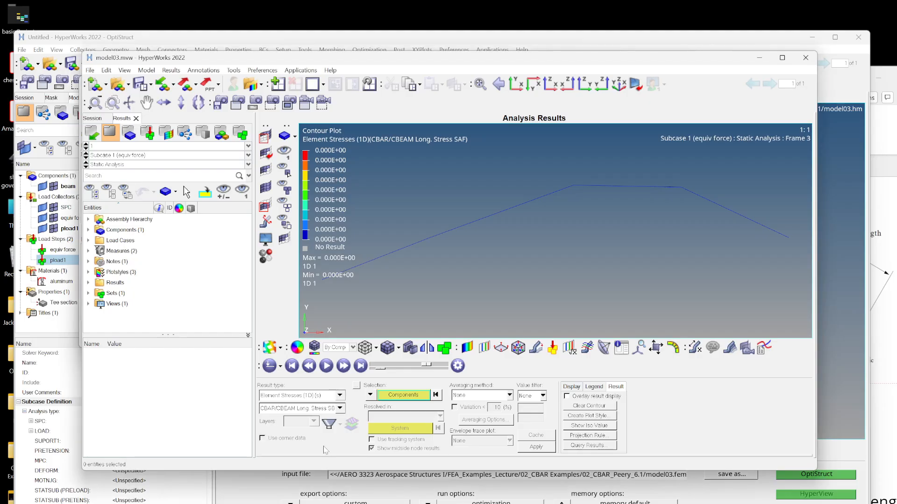
click(340, 408)
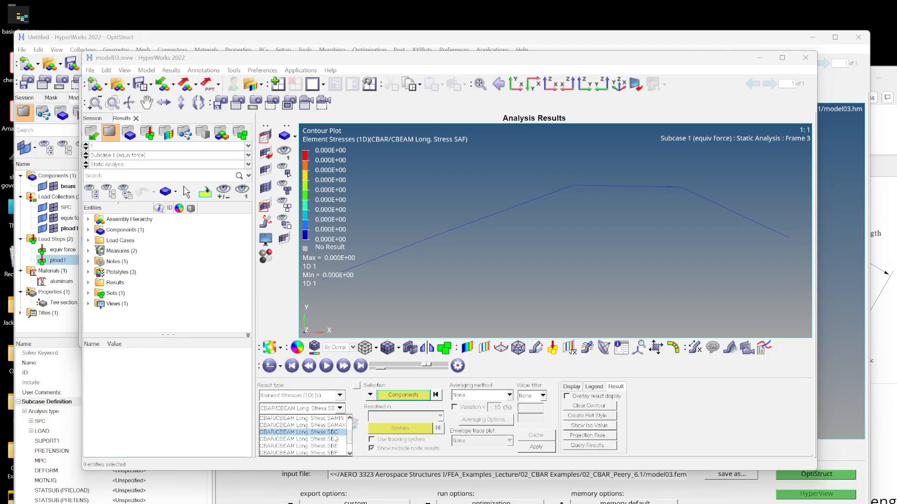
click(525, 449)
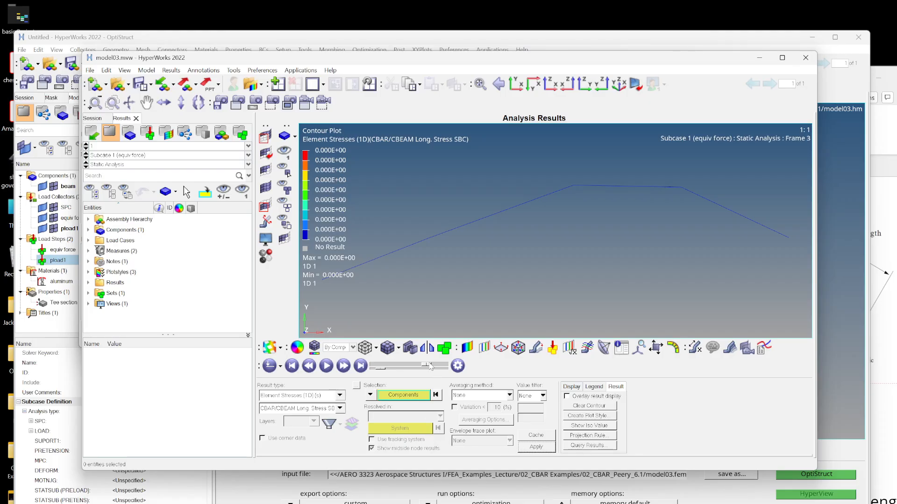
drag(429, 364, 443, 365)
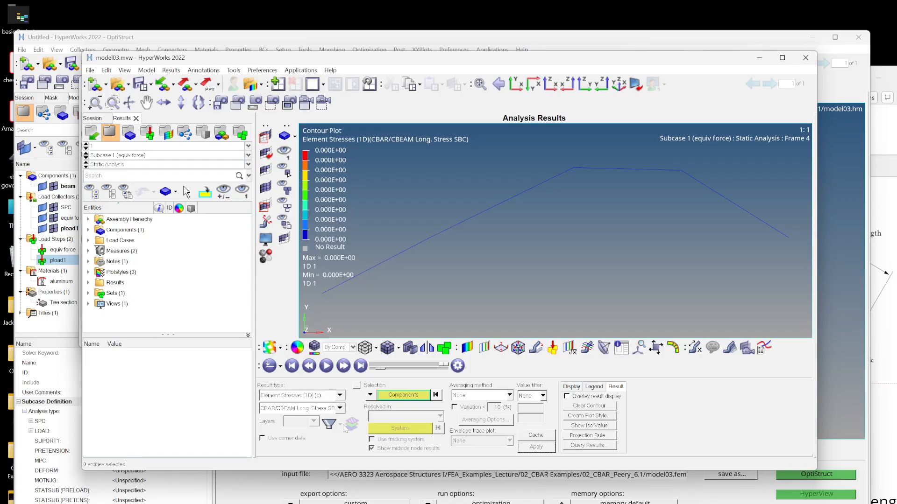
Contour the CBAR/CBEAM Long. Stress SBD component on the beam, followed by the SBE component
click(341, 409)
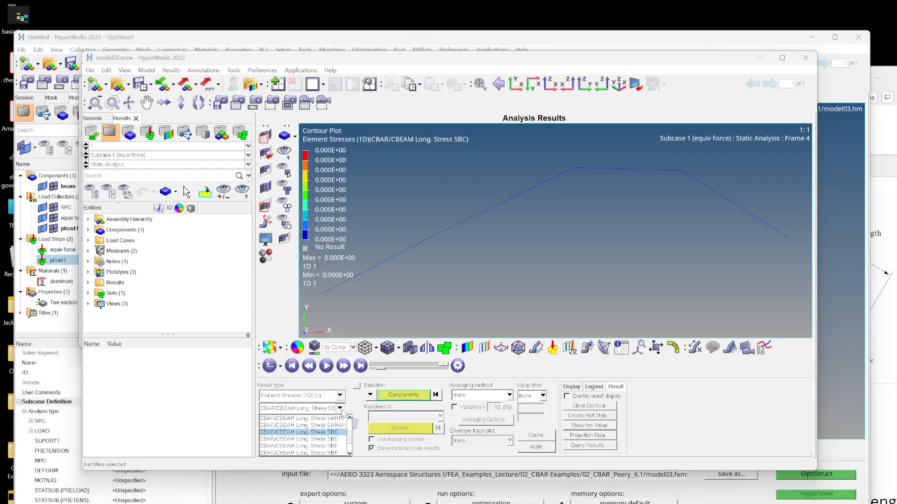
click(330, 440)
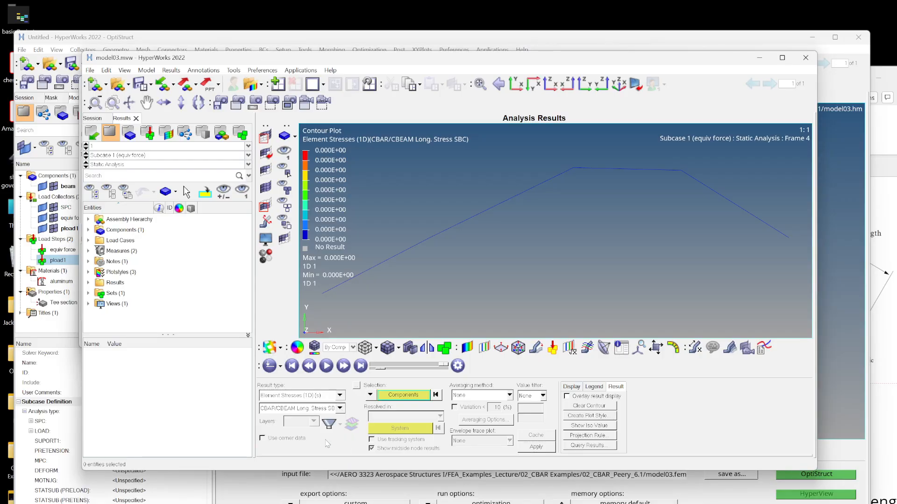
click(535, 447)
click(340, 409)
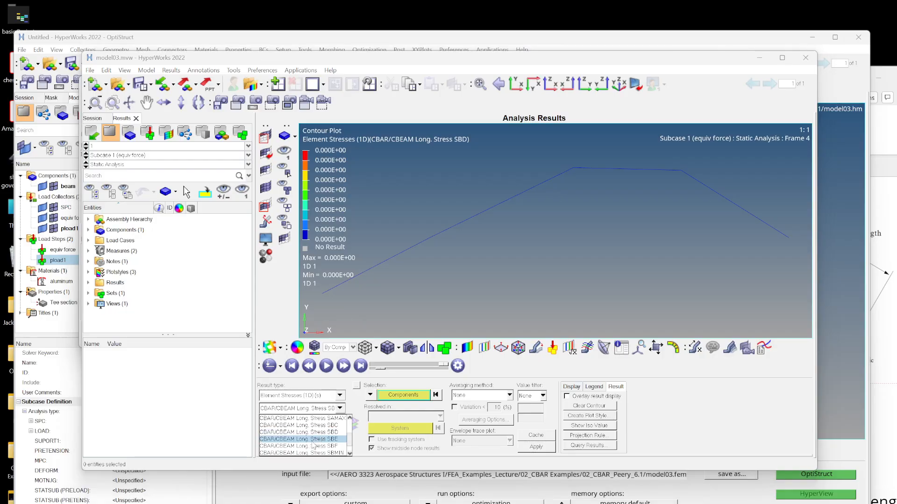
click(313, 440)
click(539, 448)
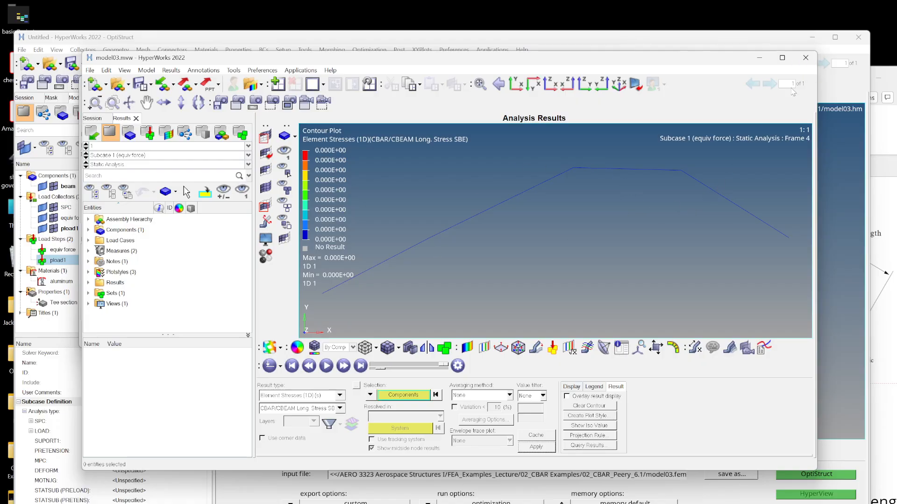
Close the model03 results window without saving the session, and close the solver run window
click(806, 58)
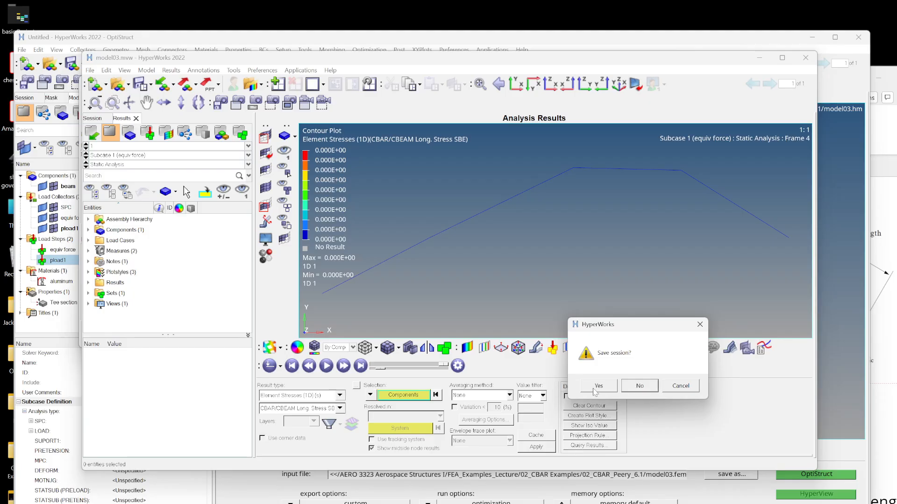
click(639, 391)
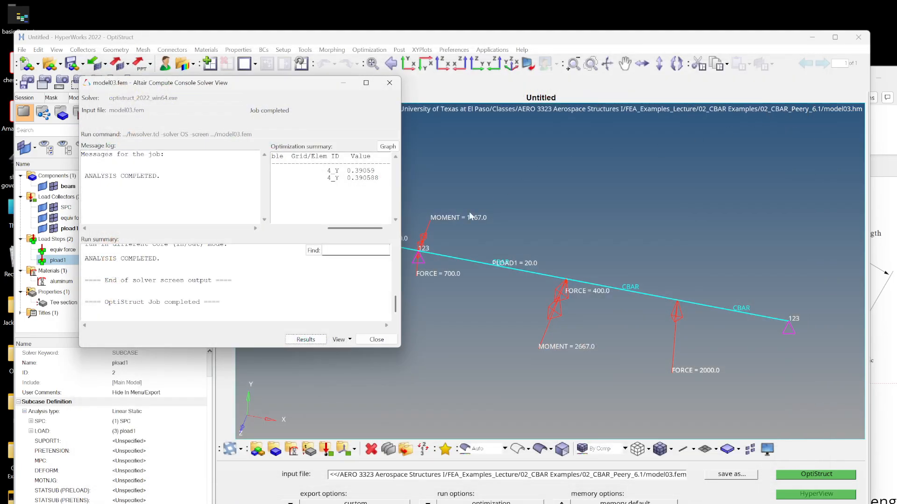
click(376, 339)
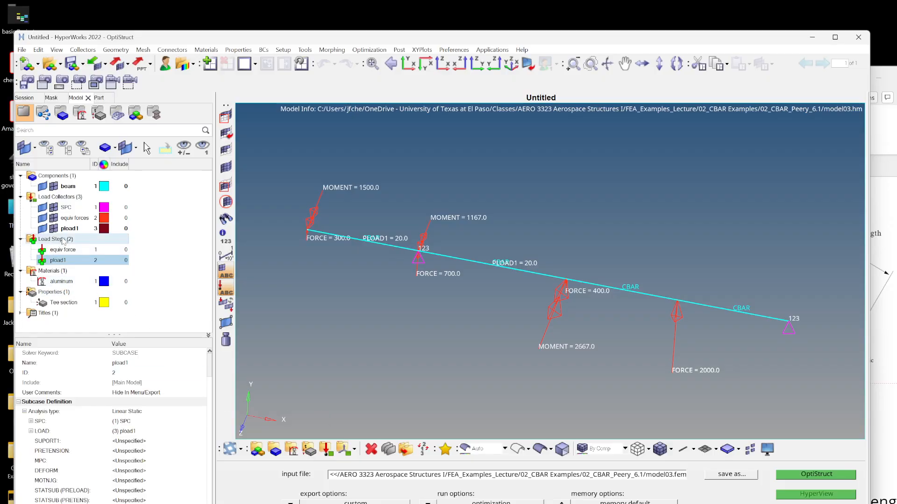
Show the beam component's properties in an enlarged area, and switch to PowerPoint to view the tee section data on slide 3
click(70, 187)
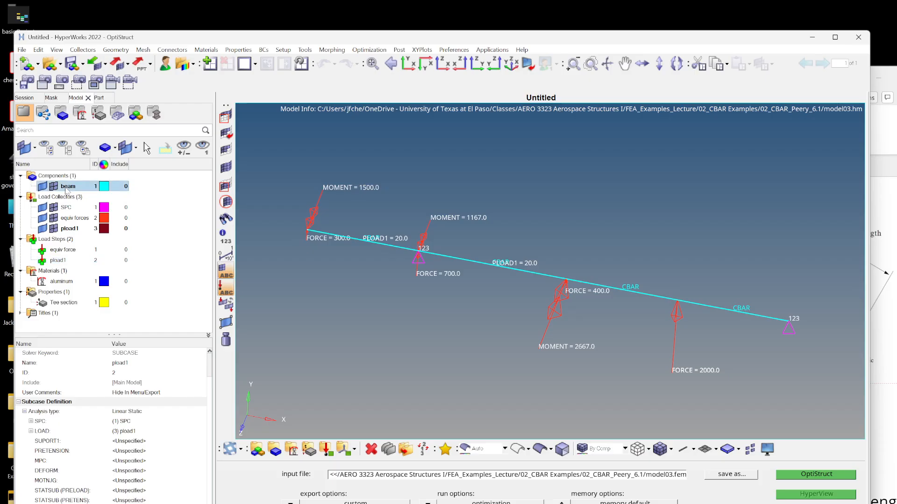
drag(115, 335, 114, 273)
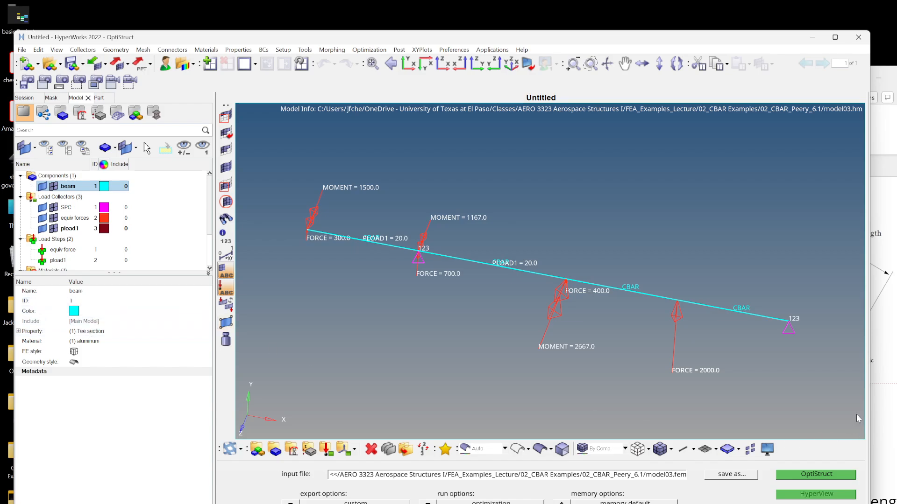
click(884, 427)
scroll(120, 257, up, 5)
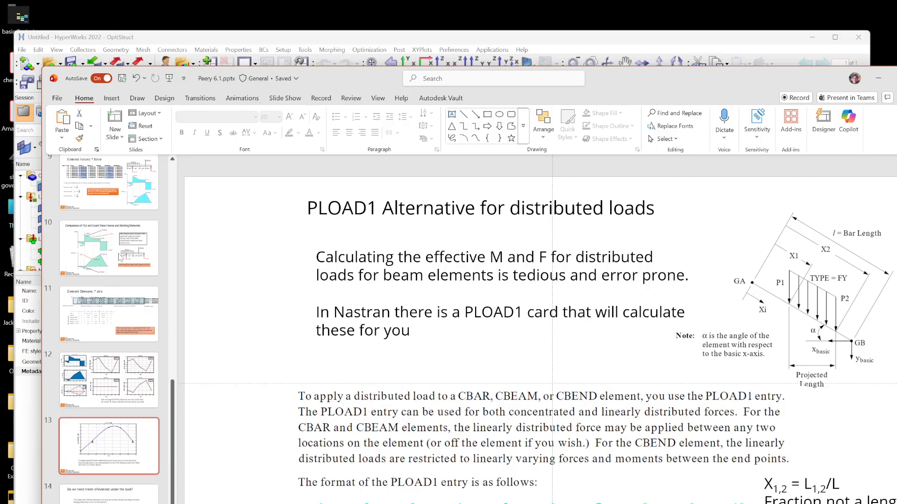
scroll(120, 257, up, 5)
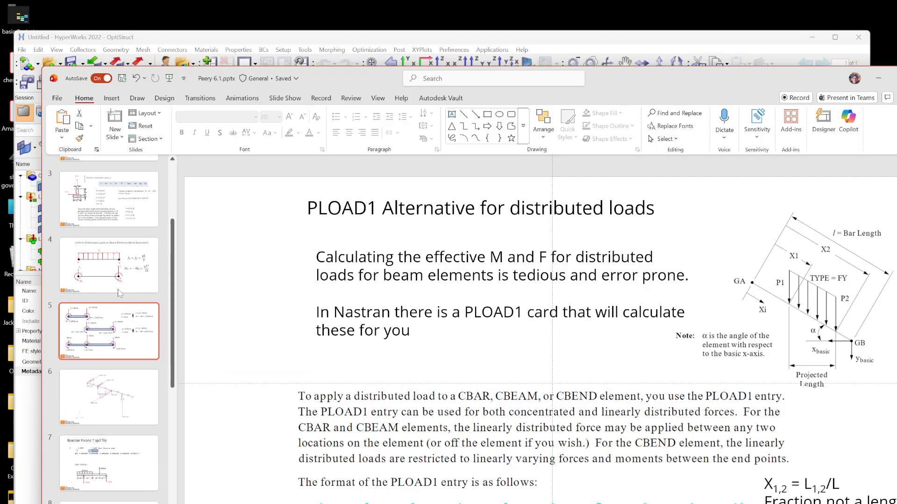
click(109, 299)
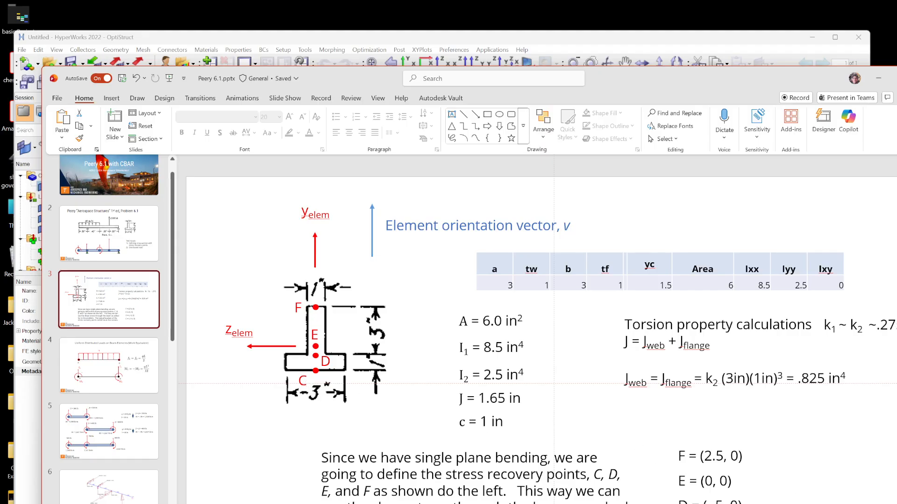
Switch back to HyperWorks and enable the CONT1 continuation for the Tee section property
click(228, 44)
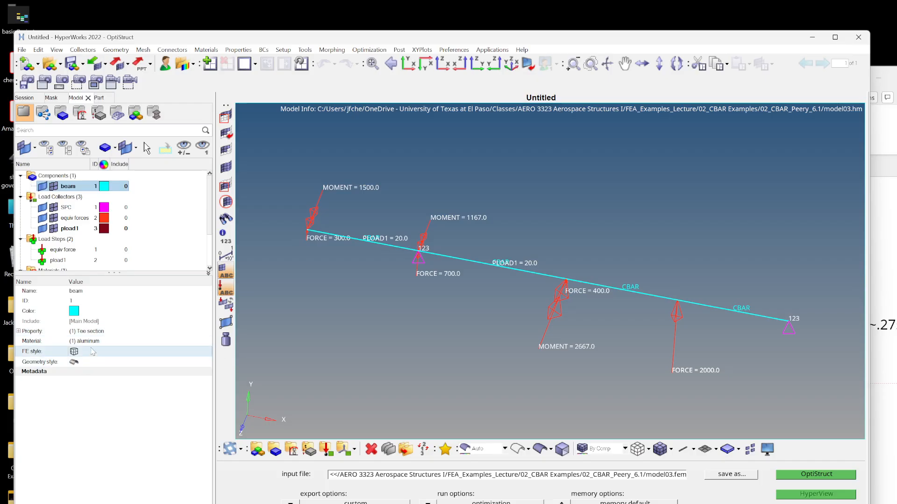
scroll(111, 324, down, 1)
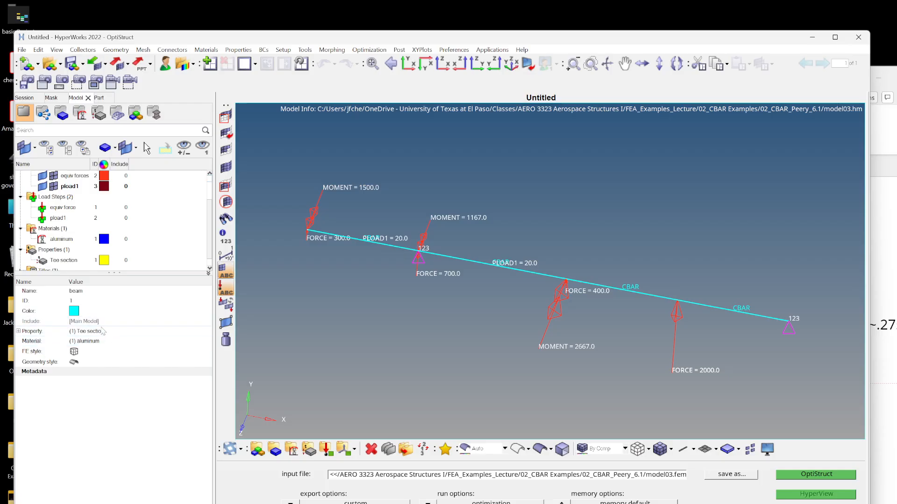
scroll(112, 351, down, 1)
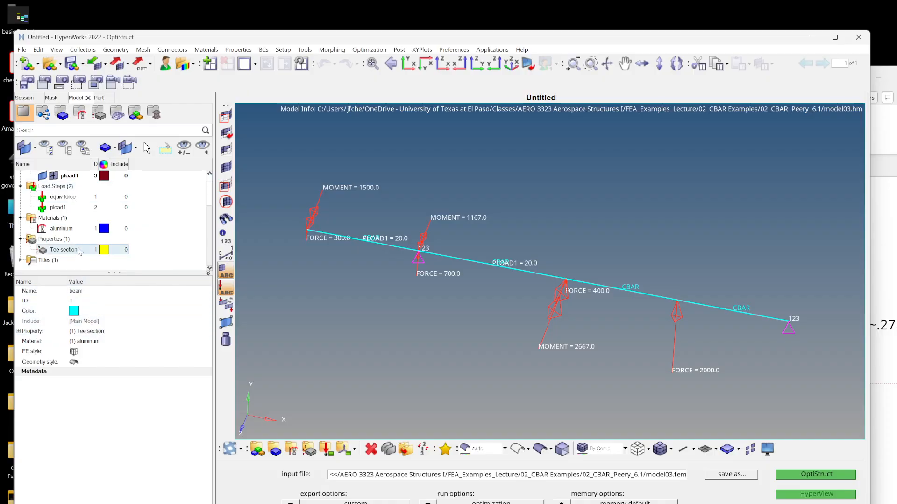
scroll(67, 206, up, 2)
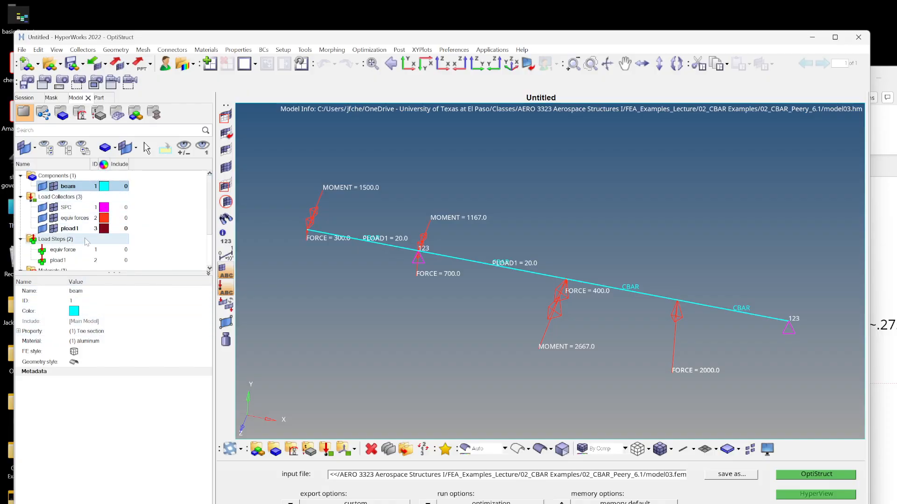
scroll(86, 242, down, 2)
scroll(87, 241, up, 2)
scroll(86, 243, down, 2)
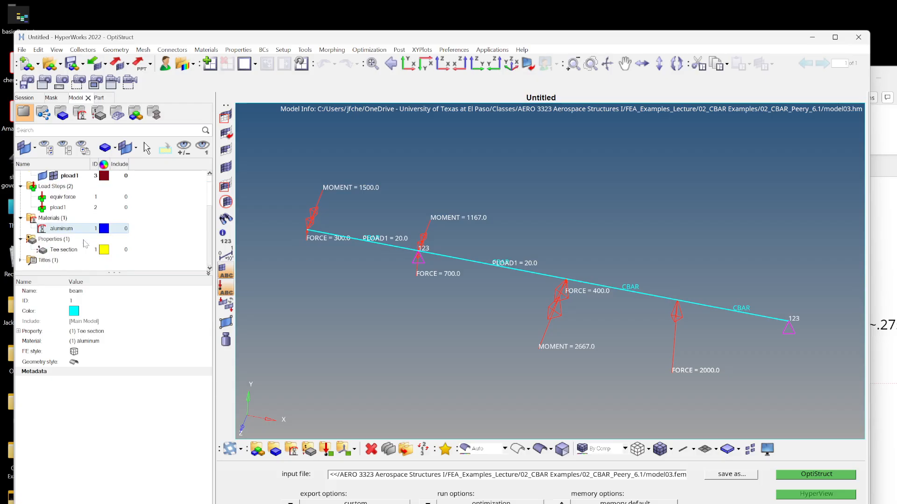
click(63, 250)
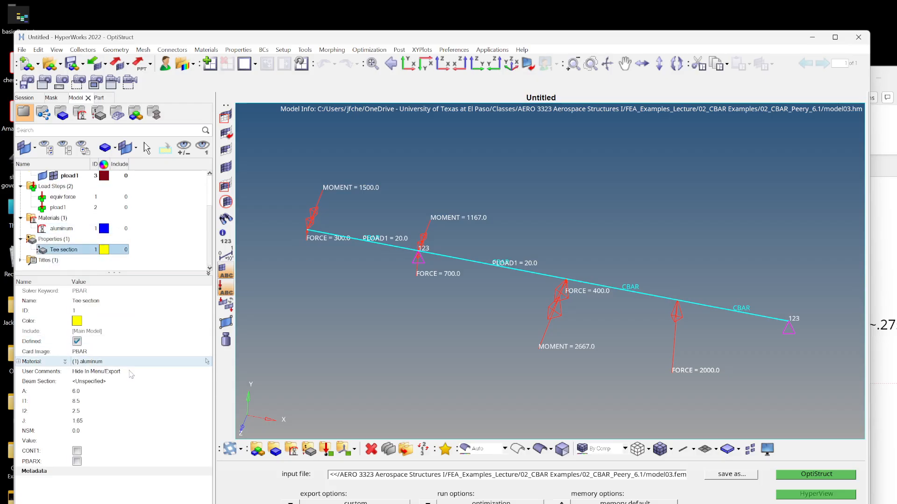
click(76, 451)
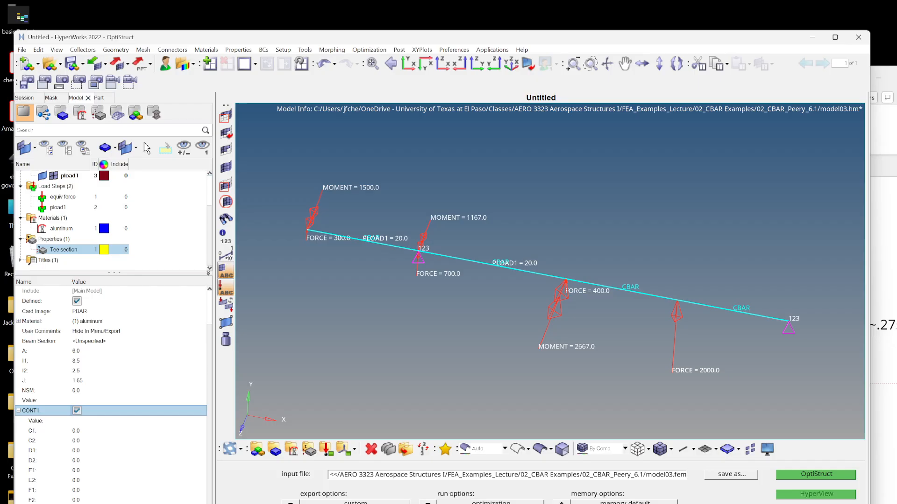
Set the Tee section's stress recovery coordinates C1 to 2.5, E1 to -0.5 and F1 to -1.5, checking them against the PowerPoint slide
key(alt+Tab)
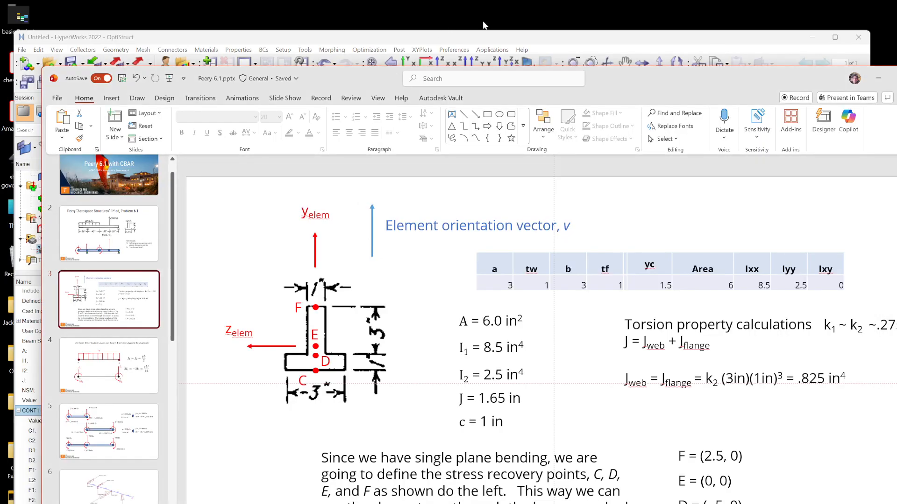
click(572, 40)
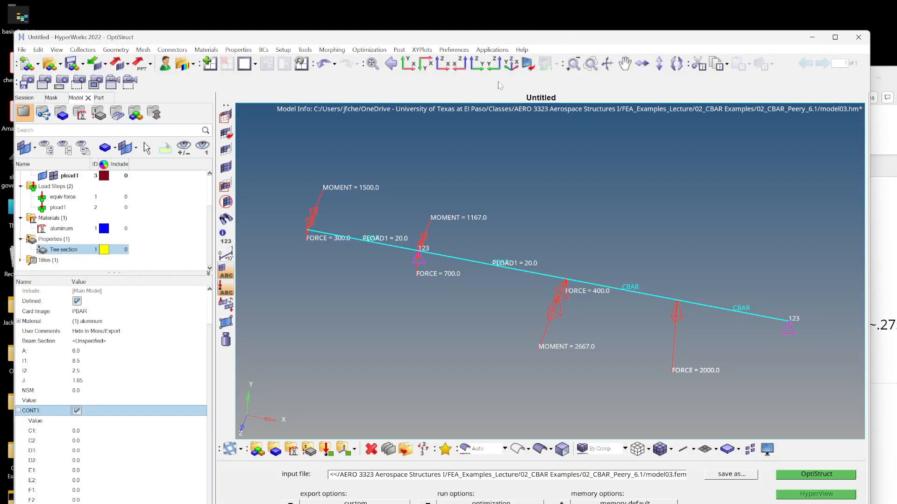
click(86, 433)
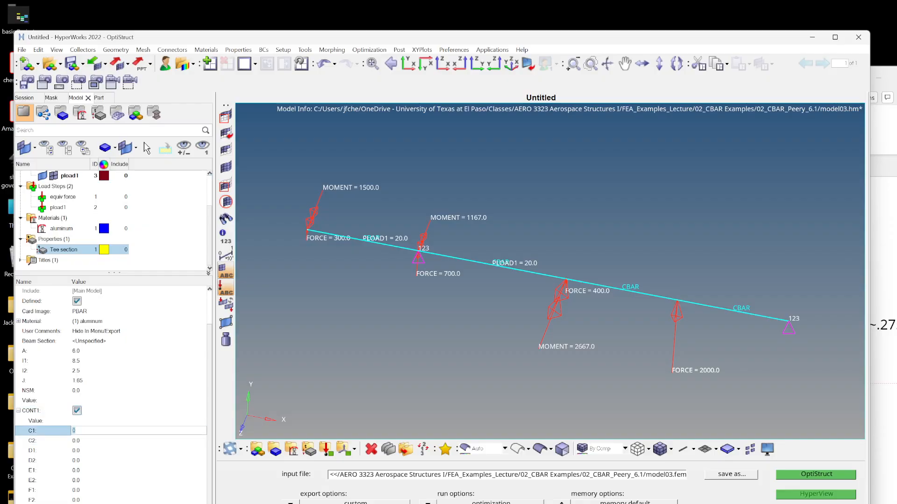
click(87, 451)
click(83, 473)
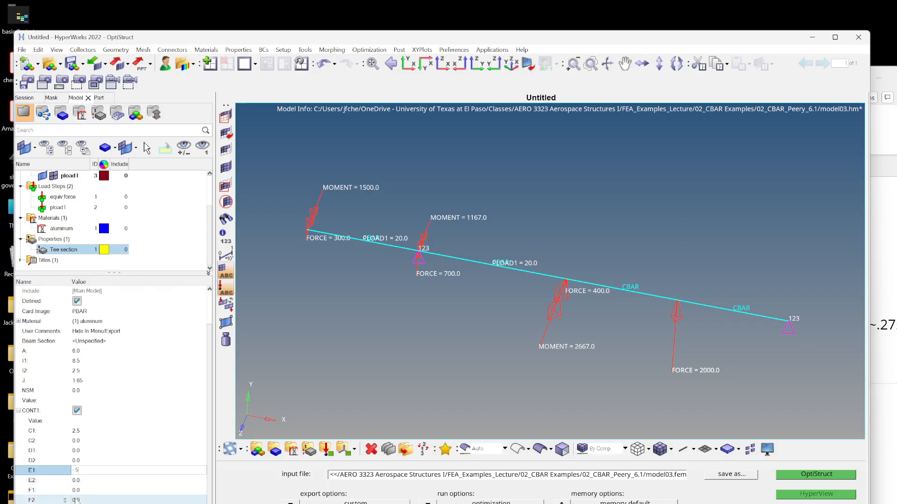
text(-.5)
click(74, 489)
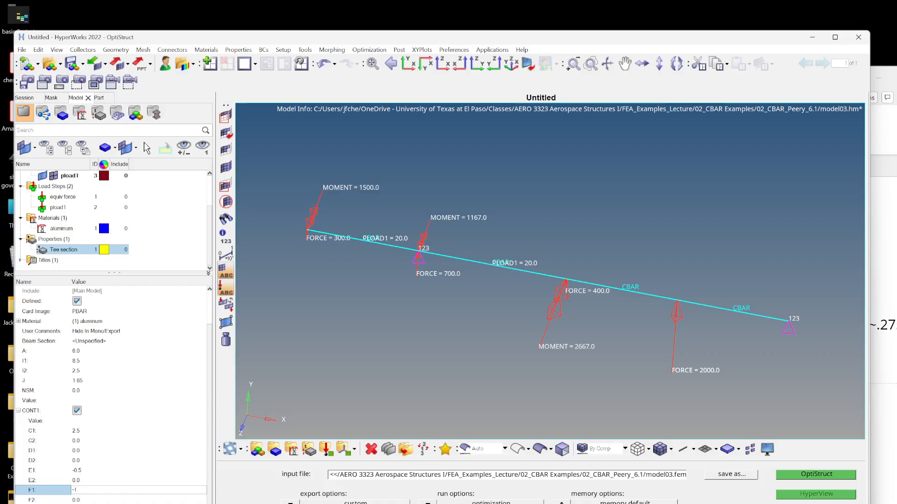
click(167, 467)
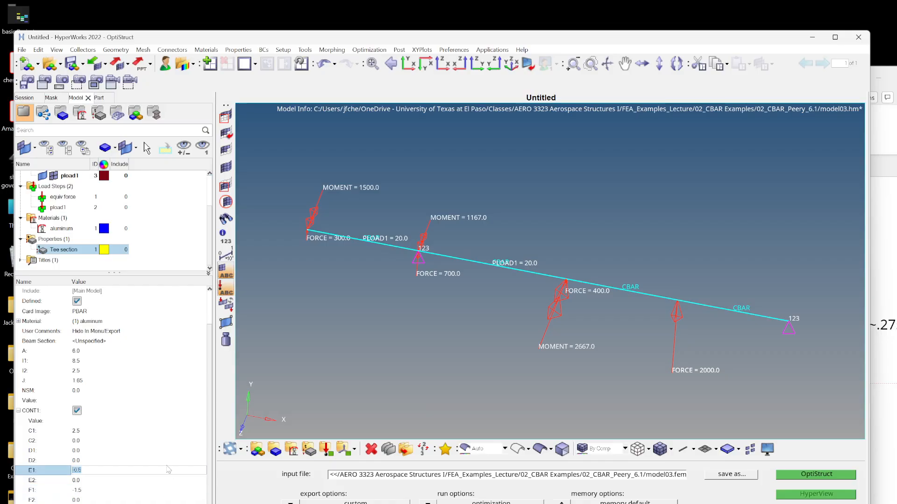
click(885, 486)
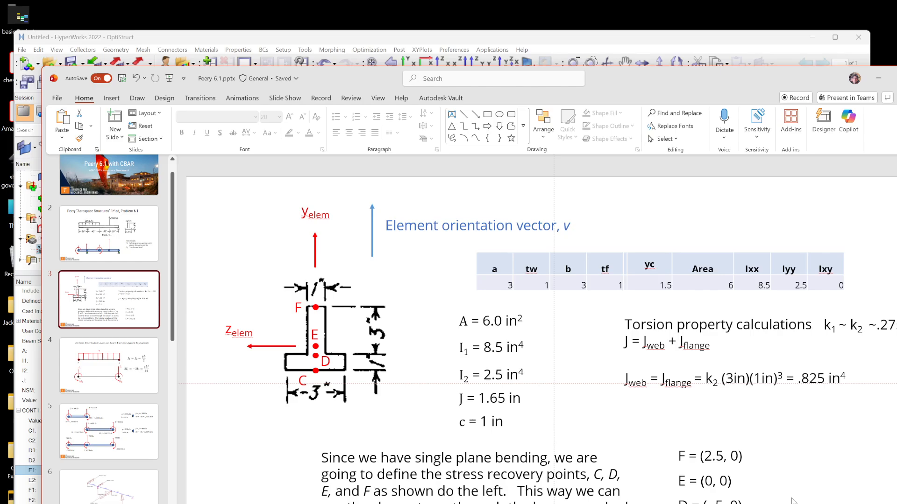
click(673, 51)
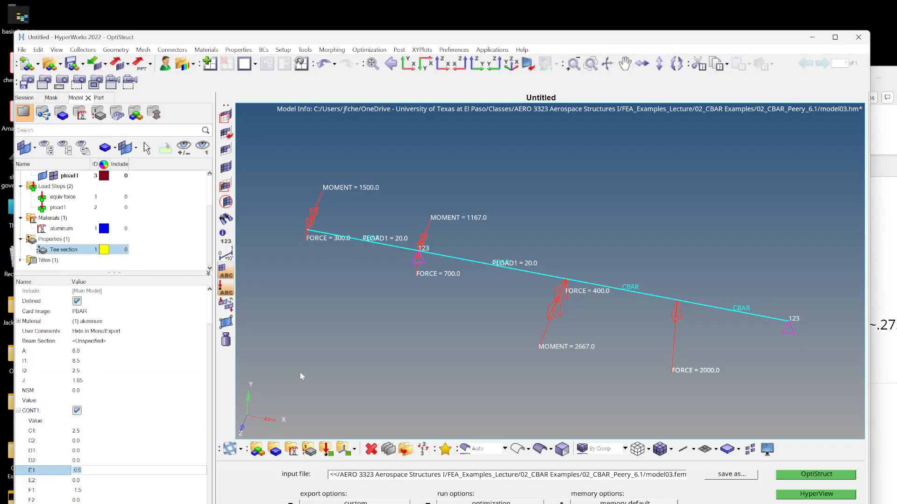
Display the card image of the Tee section property to review its PBAR data and stress recovery coordinates
key(Escape)
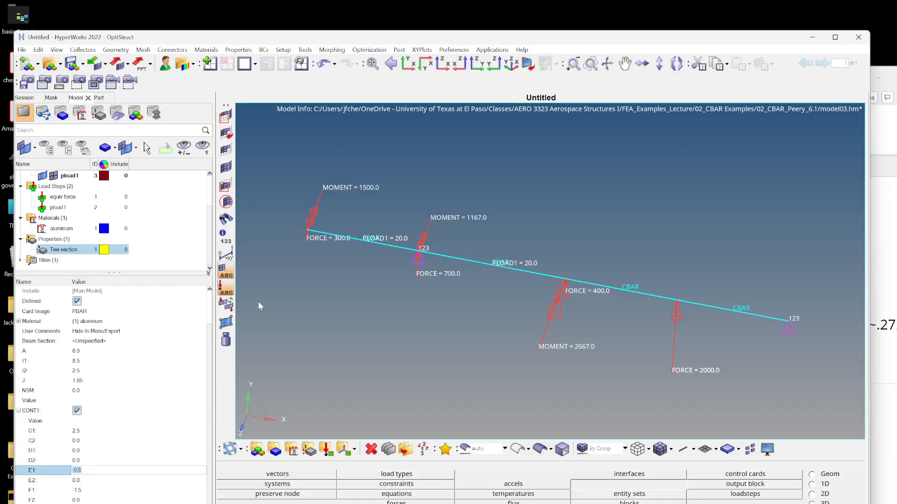
right_click(56, 251)
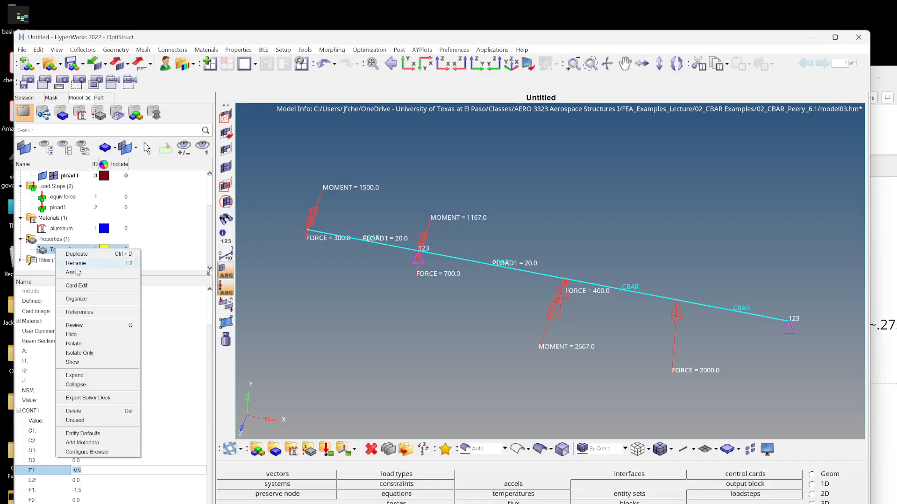
click(87, 288)
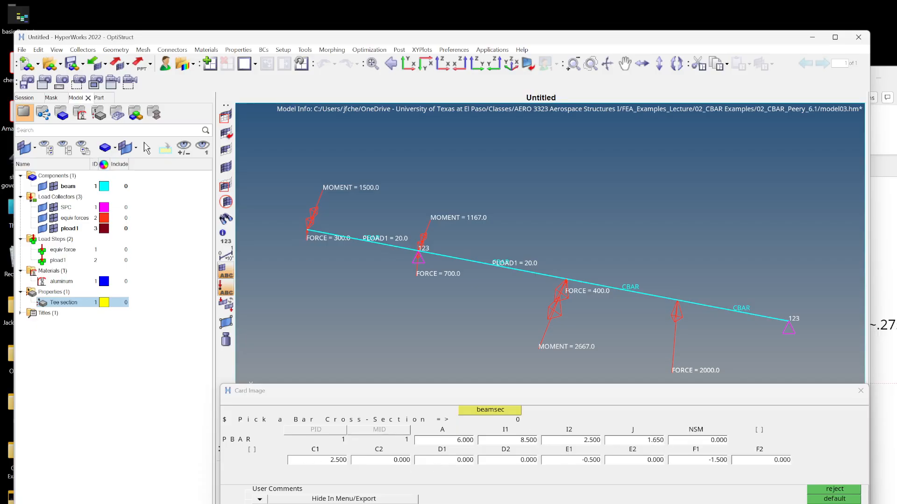
Switch to PowerPoint, browse the Peery 6.1 slides and view slide 4 on work-equivalent uniform distributed loads
click(878, 333)
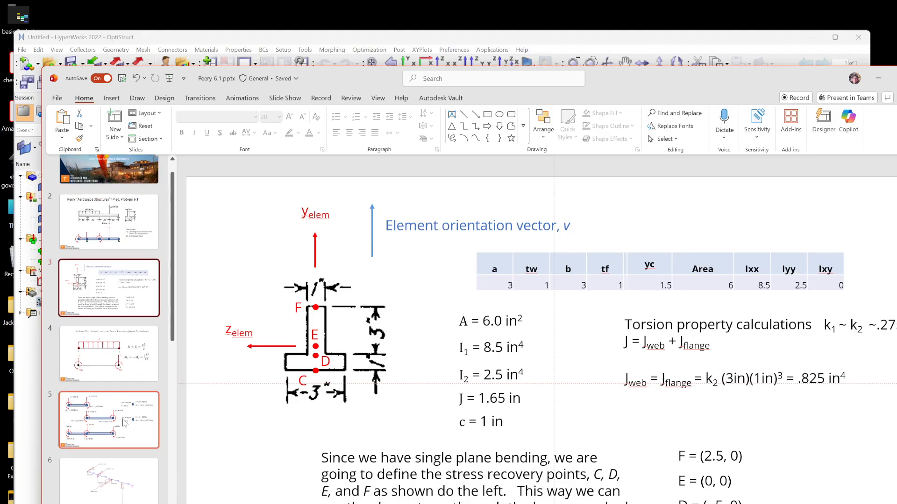
scroll(124, 423, down, 5)
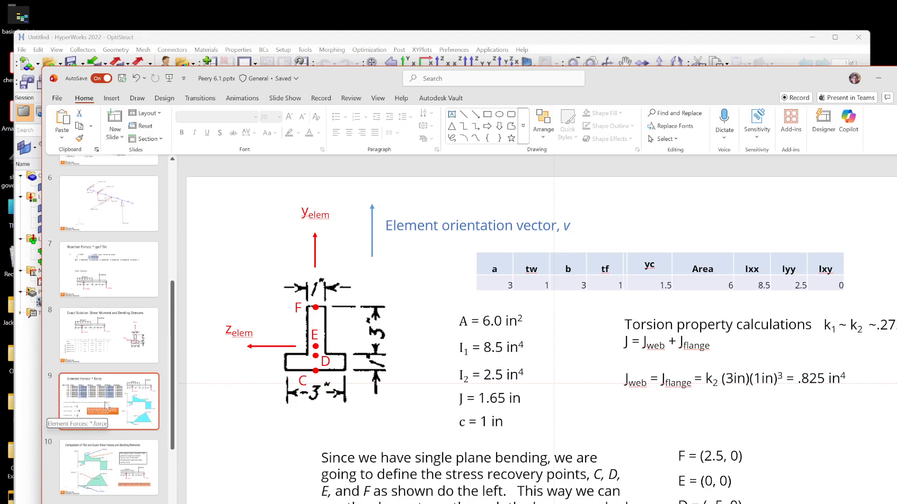
scroll(89, 456, up, 5)
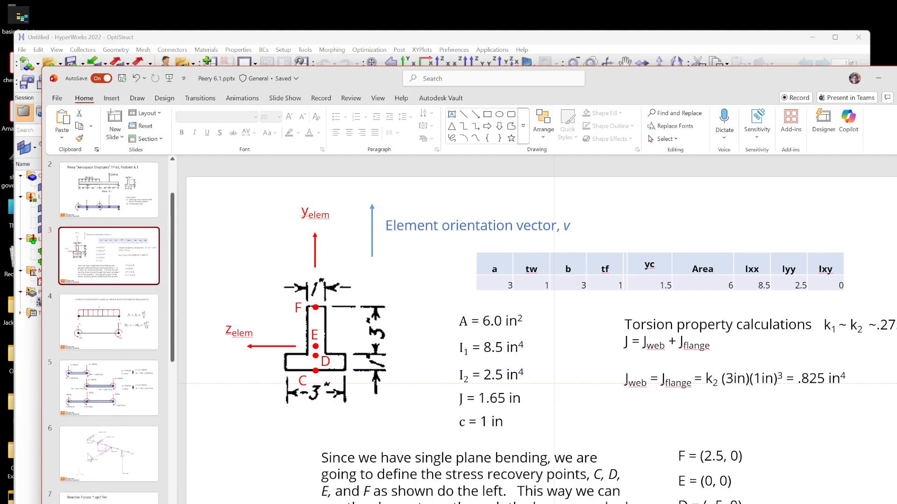
scroll(89, 457, down, 5)
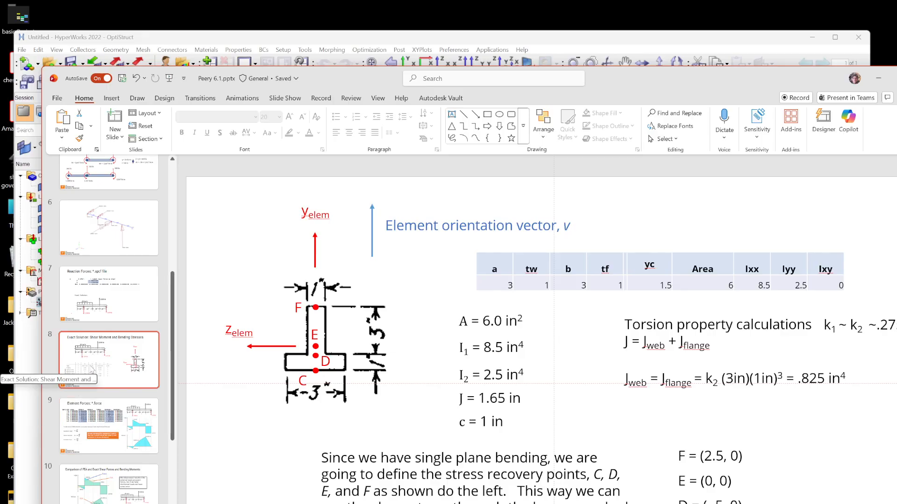
scroll(92, 372, up, 4)
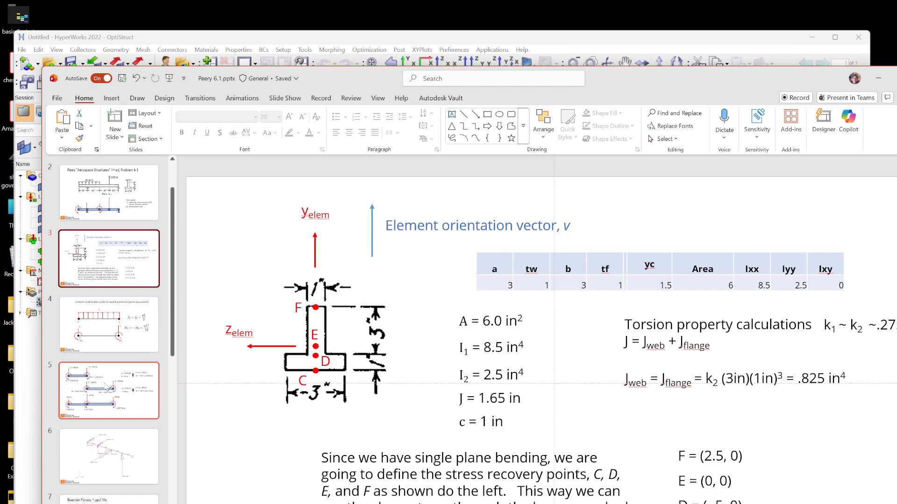
click(100, 324)
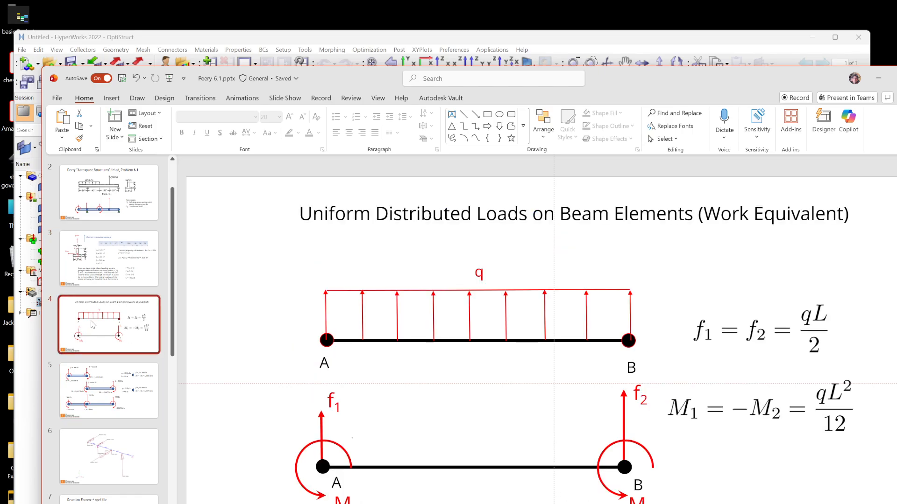
Switch back to HyperWorks, close the card image and rerun the OptiStruct analysis of model03.fem
click(27, 390)
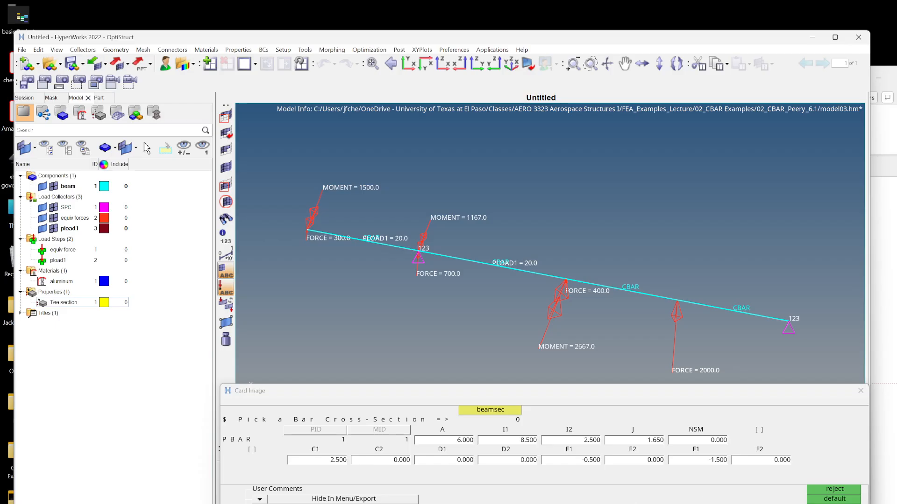
key(Escape)
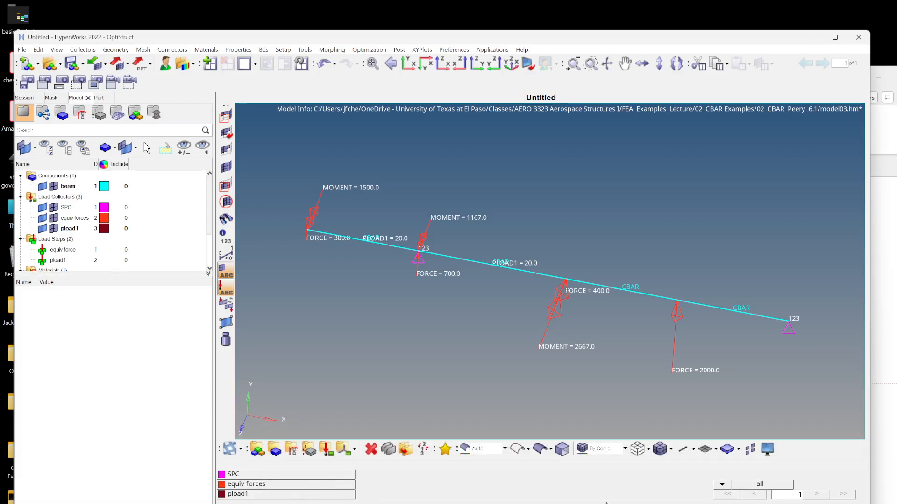
key(Escape)
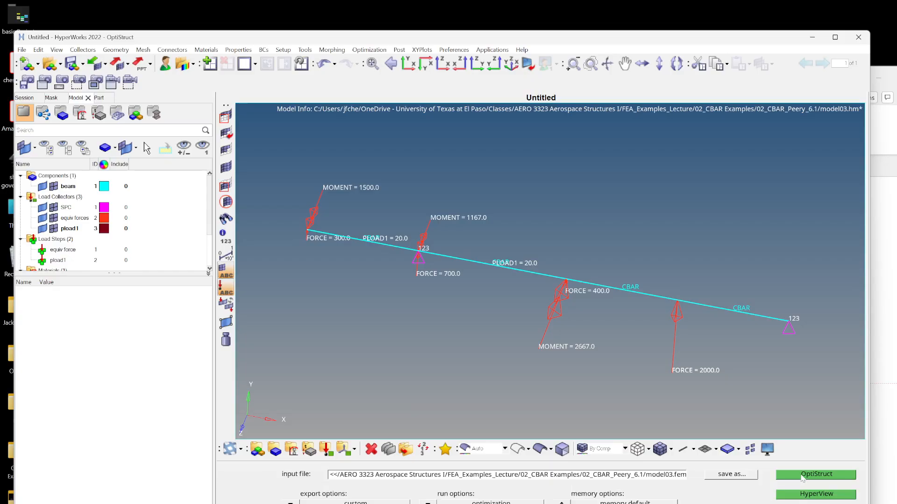
click(801, 475)
key(y)
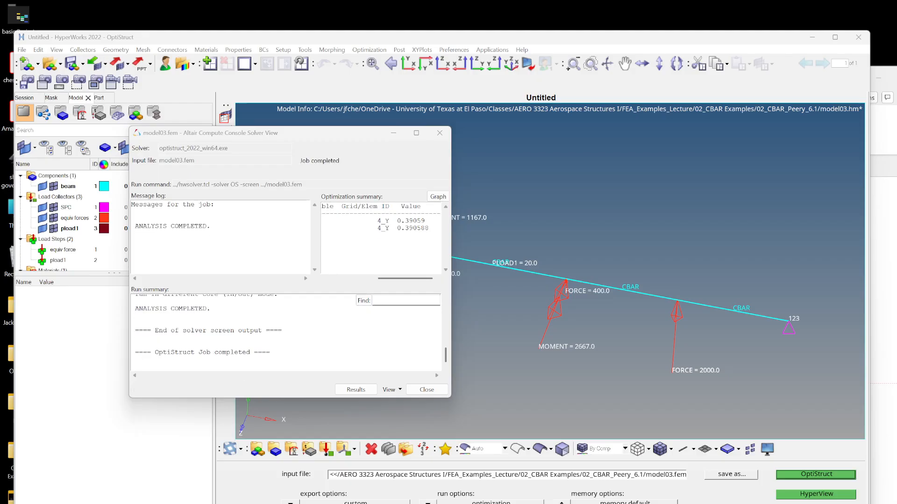
Open the model03 results and show the equiv force deformed shape at frame 3 in the XY view with scale factor 50
click(355, 390)
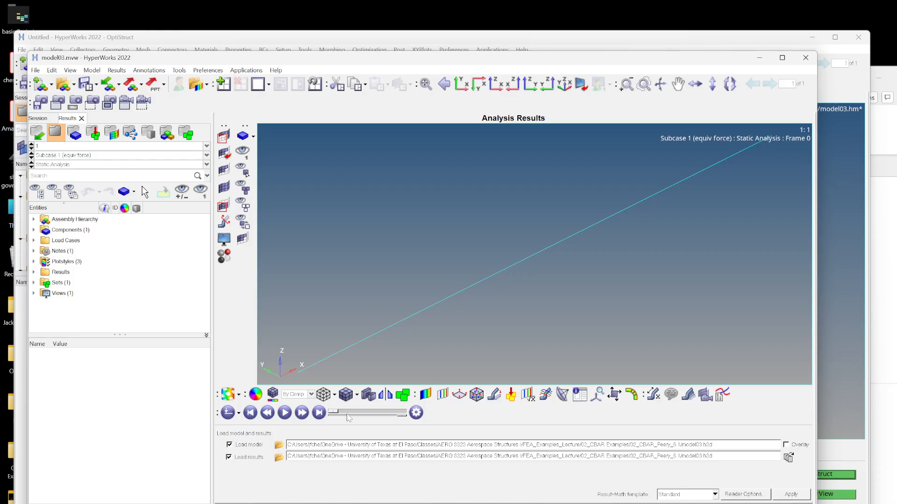
drag(334, 412, 386, 412)
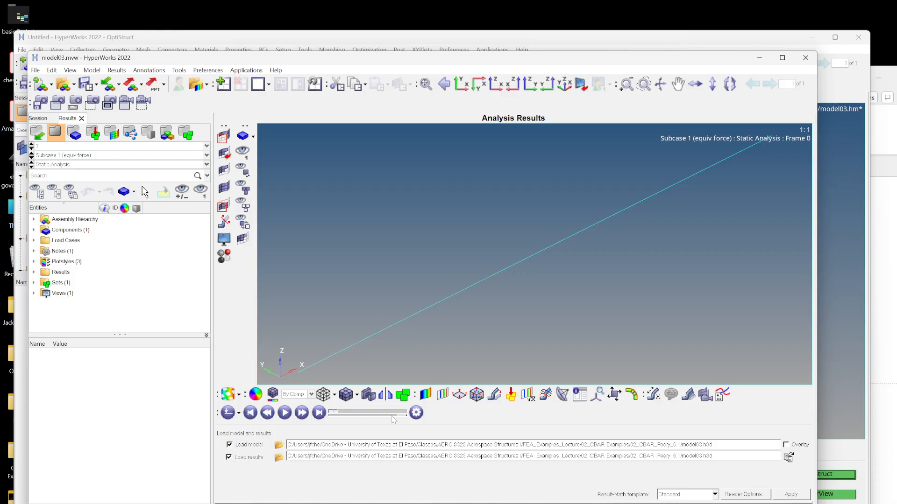
click(494, 395)
text(50)
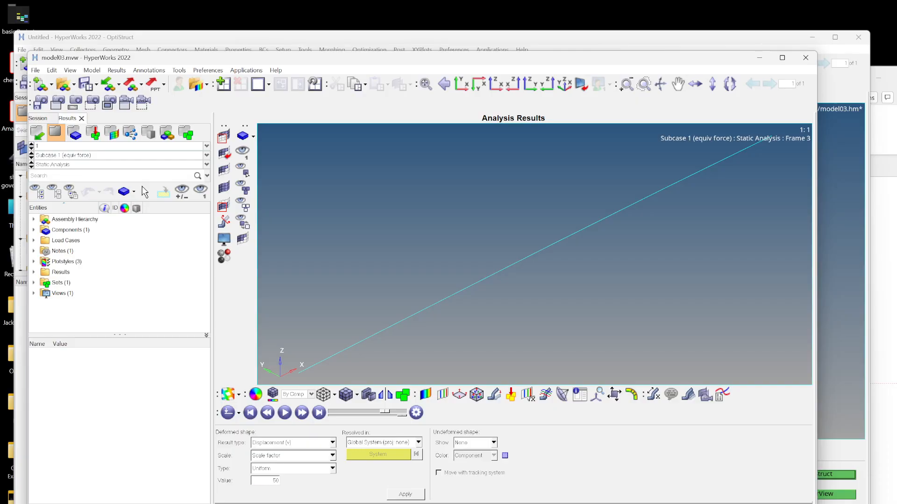
key(Return)
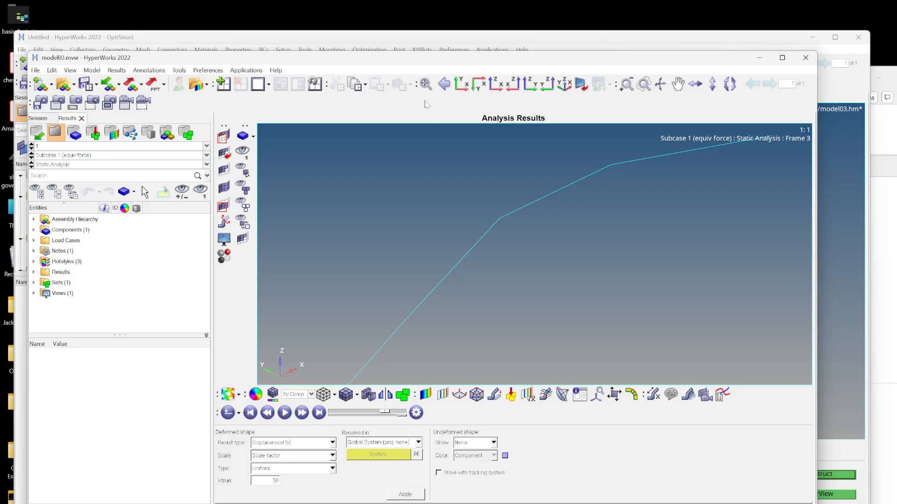
click(461, 86)
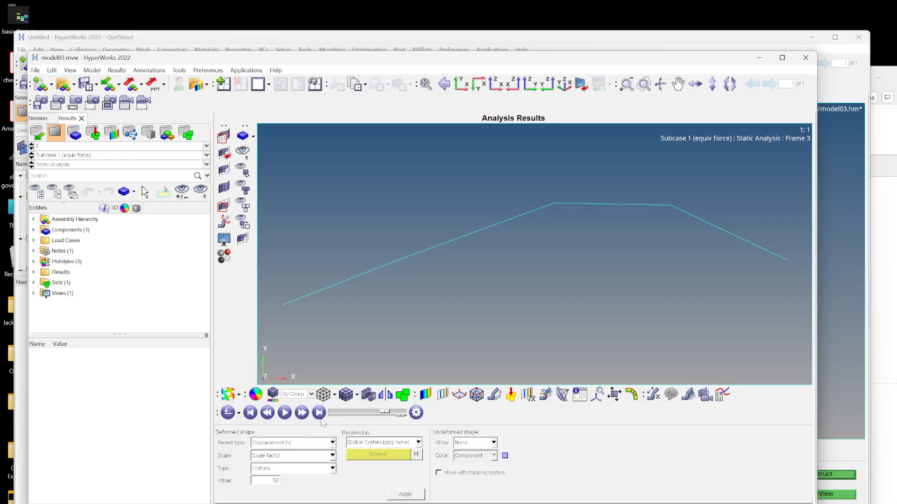
Contour the beam with Element Stresses (1D), using the CBAR/CBEAM Long. Stress SBC component
click(419, 398)
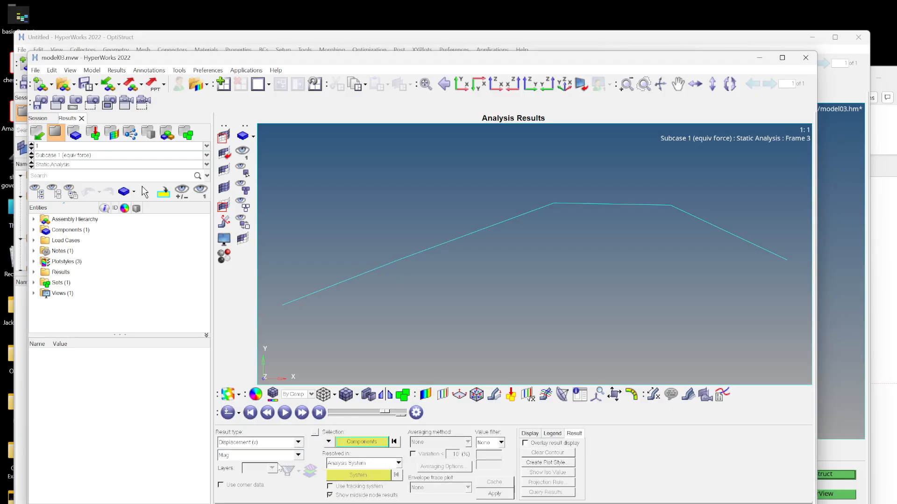
click(298, 442)
click(276, 459)
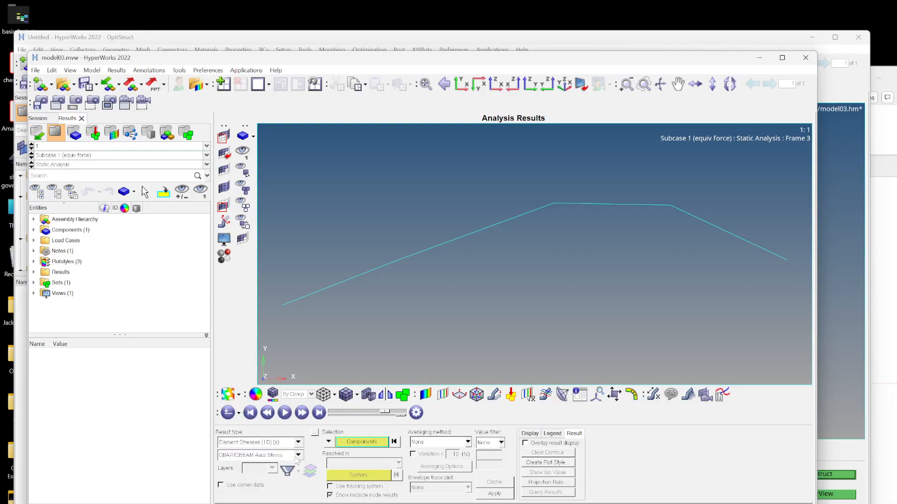
click(298, 454)
scroll(293, 481, down, 2)
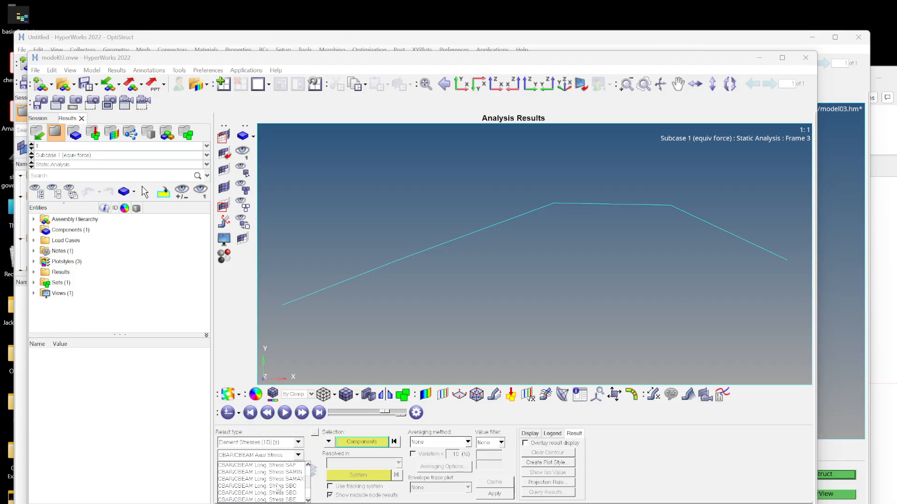
click(278, 486)
click(494, 493)
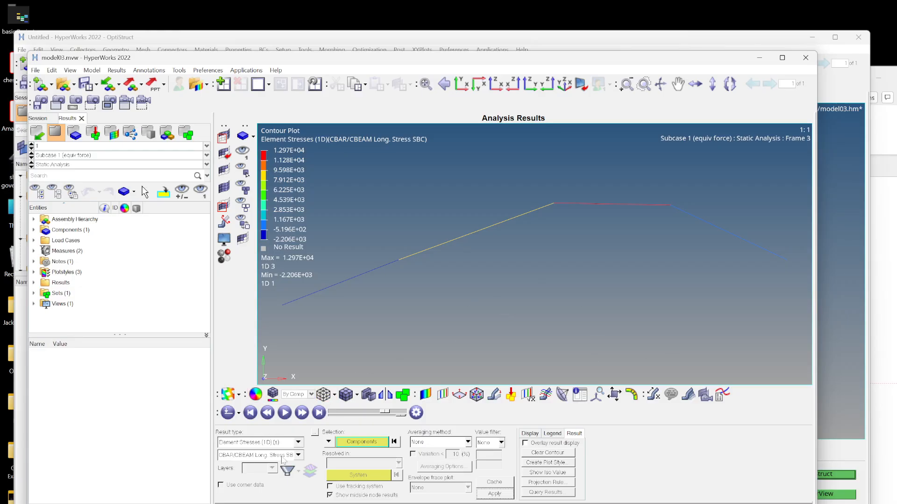
Change the stress contour to the CBAR/CBEAM Long. Stress SBD component
click(297, 455)
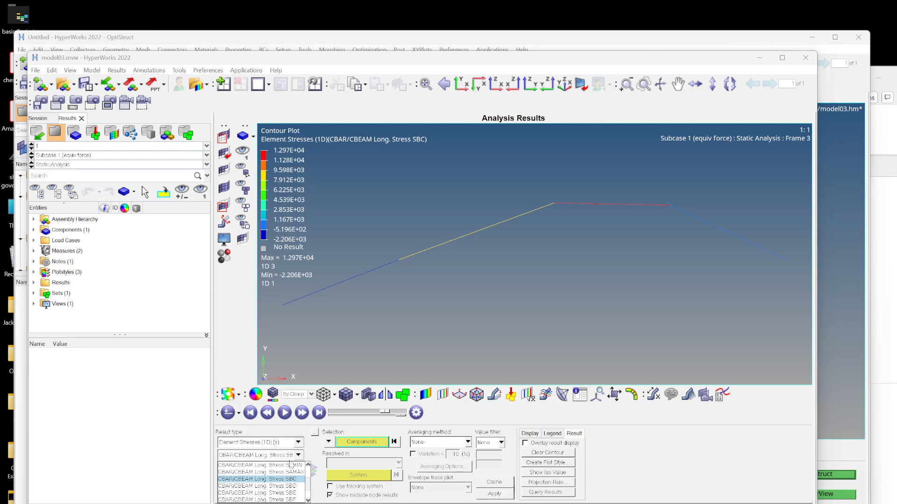
click(291, 490)
click(491, 496)
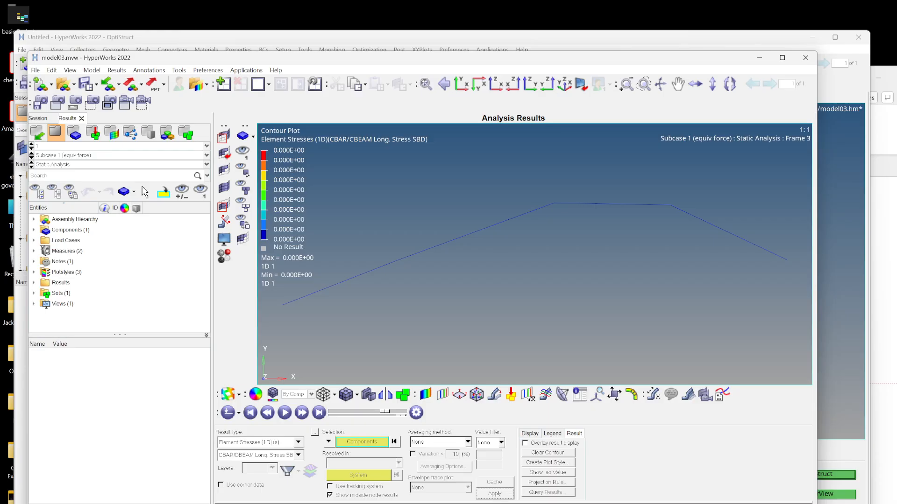
Switch to PowerPoint to check the tee section's recovery points on slide 3, and return to the HyperWorks results window
click(602, 503)
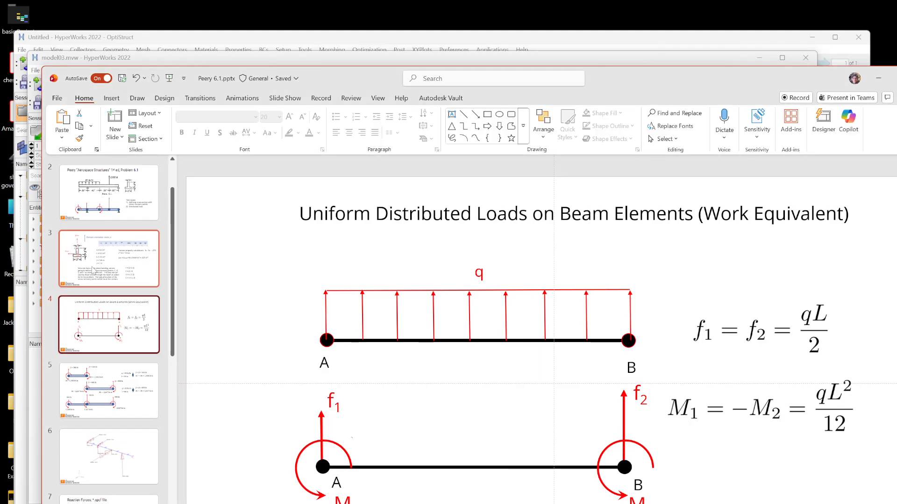
click(106, 260)
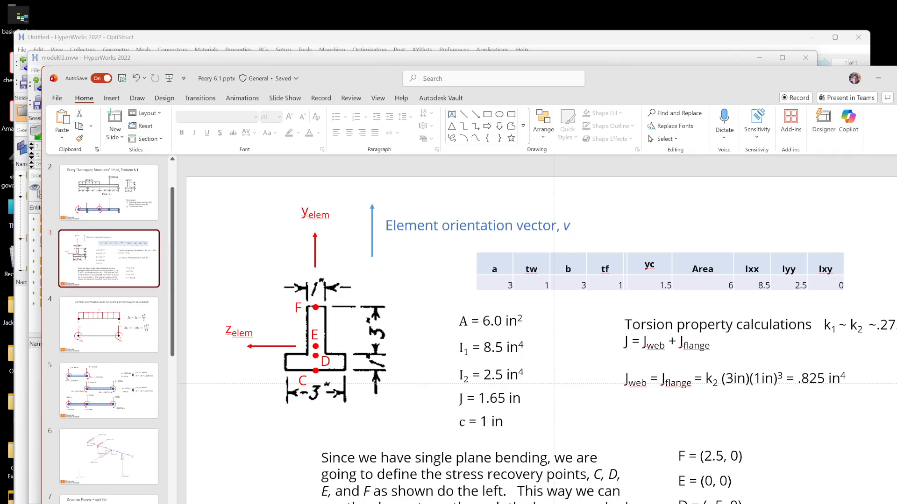
click(235, 60)
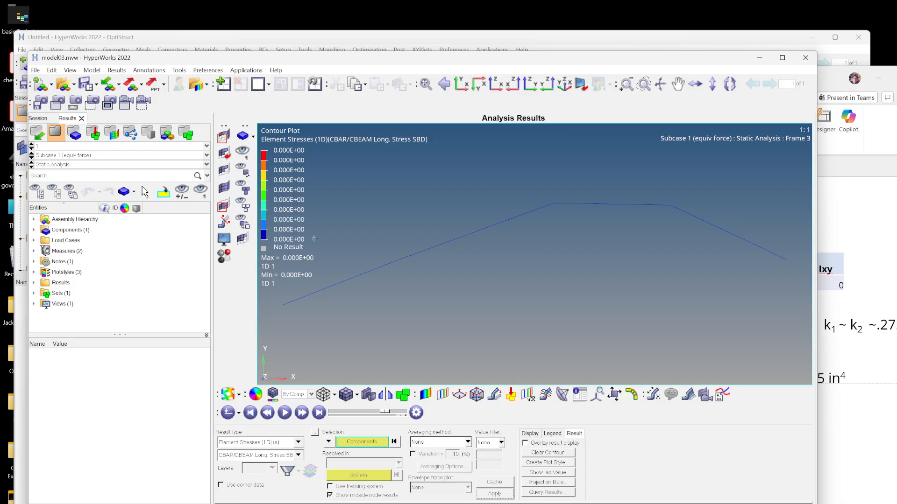
Change the stress contour to the CBAR/CBEAM Long. Stress SBE component
click(299, 457)
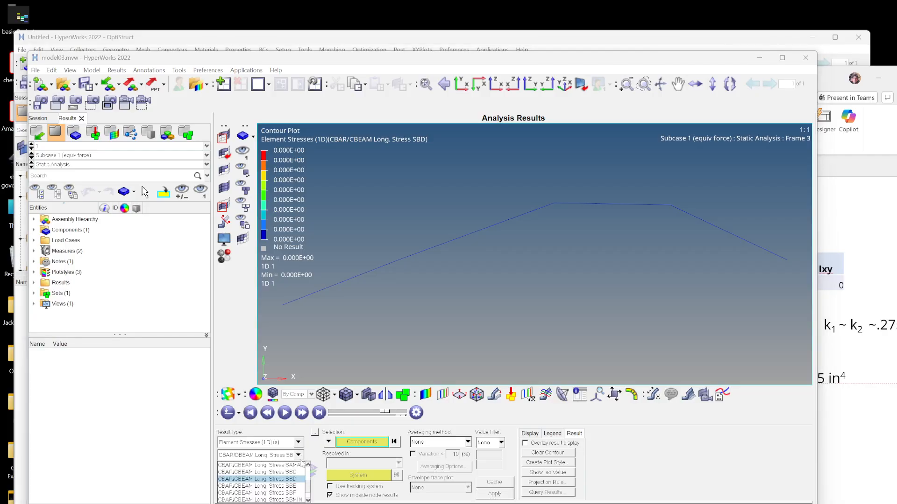
click(296, 487)
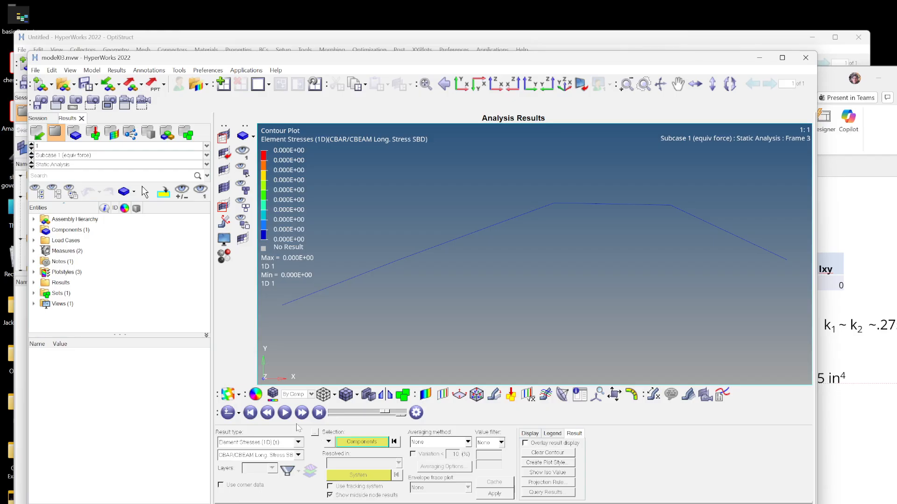
click(495, 494)
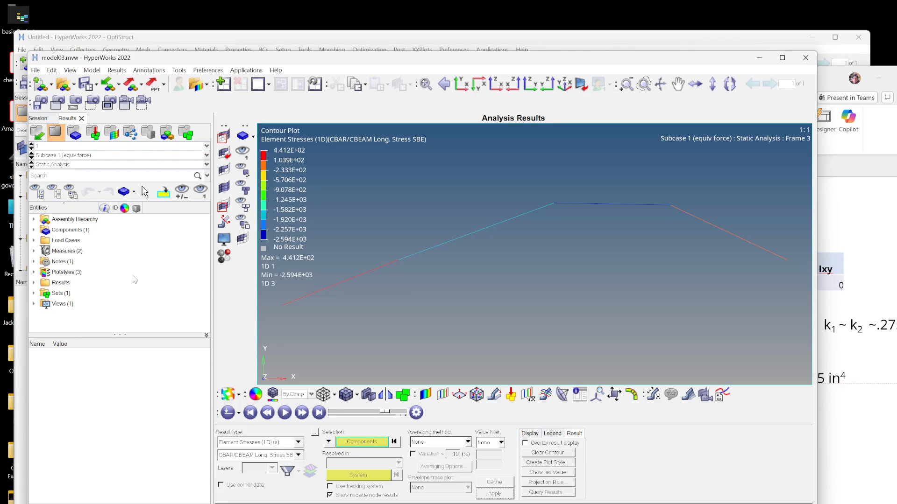
Switch to the HyperWorks model window and show the Tee section property's CONT1 stress recovery coordinates in an enlarged area
click(175, 46)
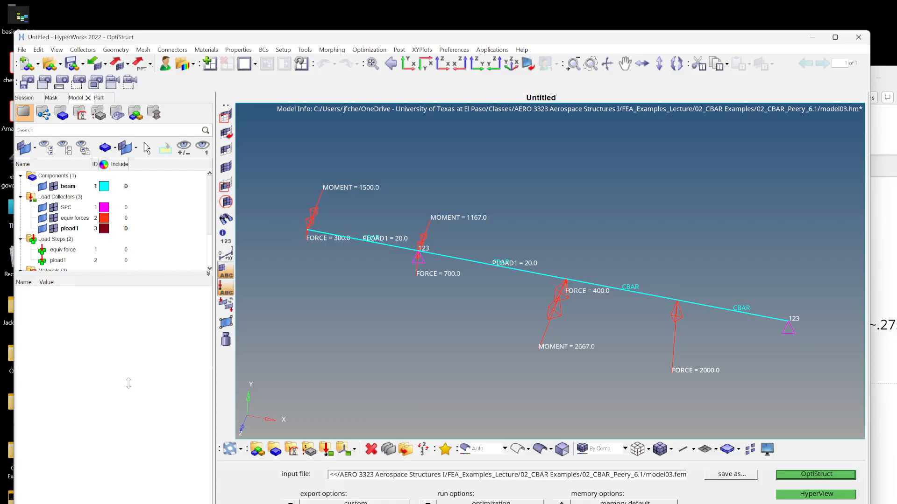
drag(144, 280, 129, 389)
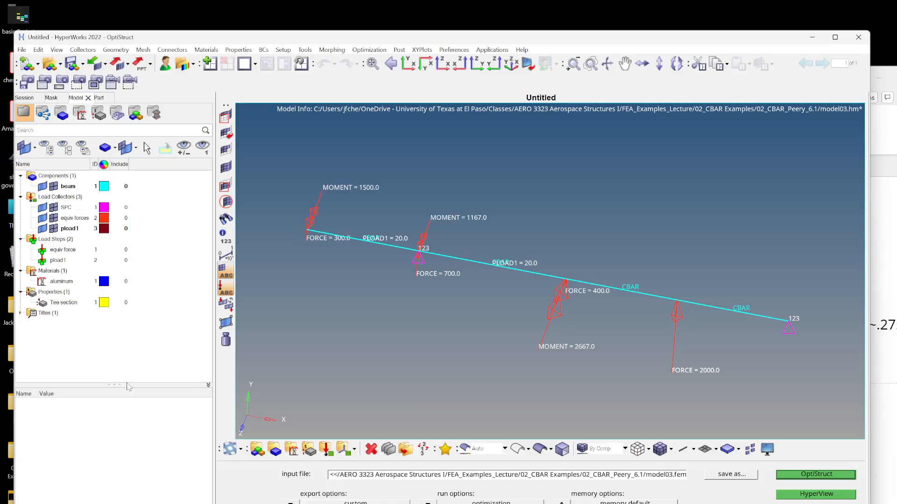
click(65, 303)
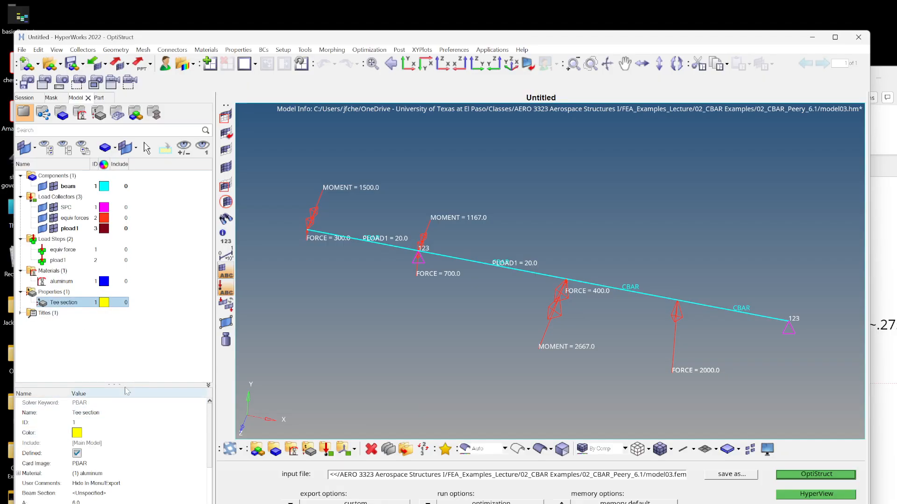
drag(121, 384, 122, 302)
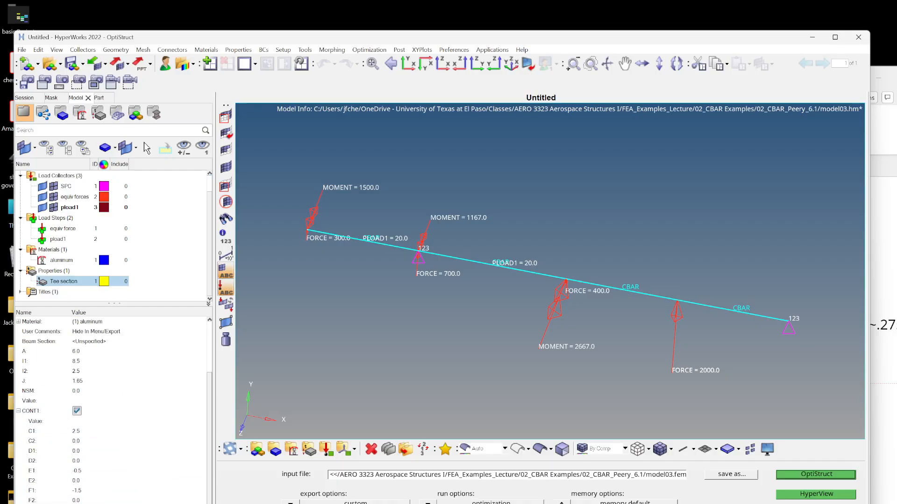
scroll(210, 463, down, 3)
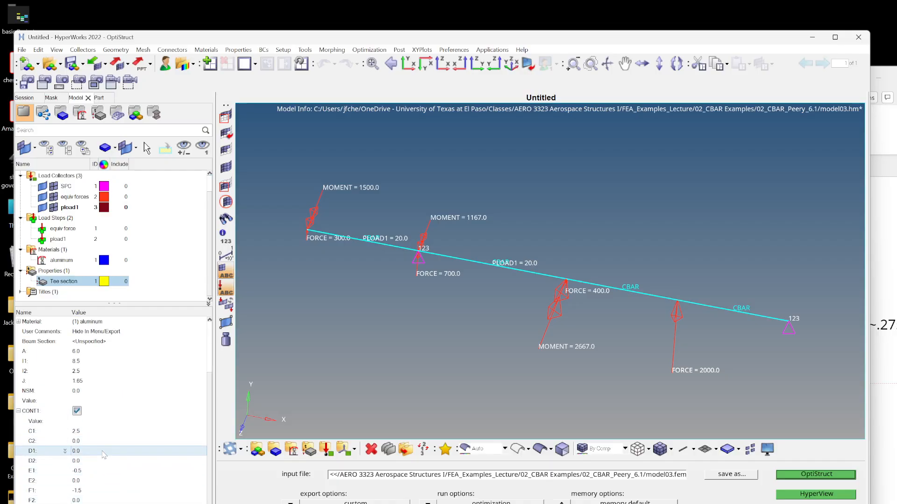
Compare the Tee section's CONT1 recovery coordinates with the points on PowerPoint slide 3, and close the finished solver view in HyperWorks
key(alt+Tab)
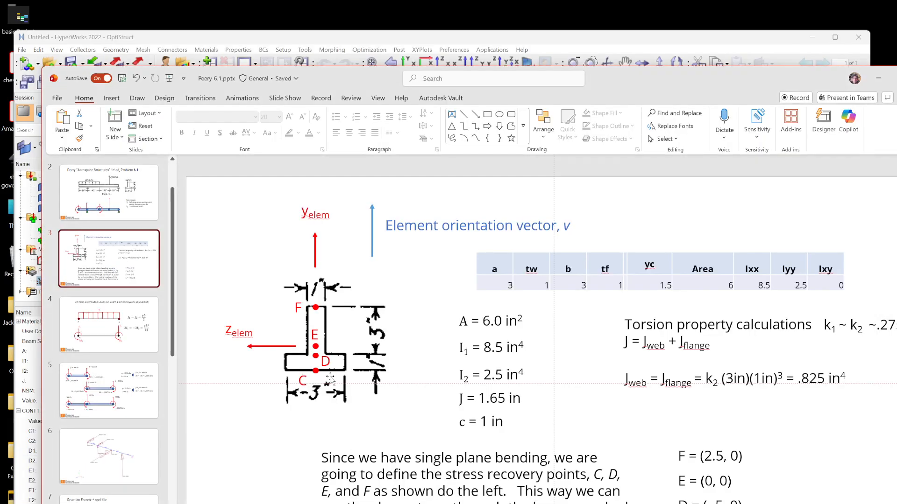
click(297, 45)
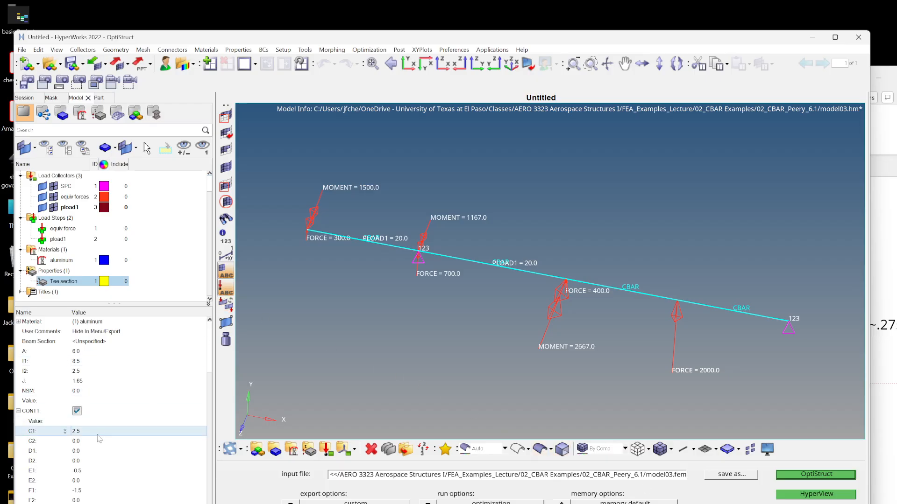
key(alt+Tab)
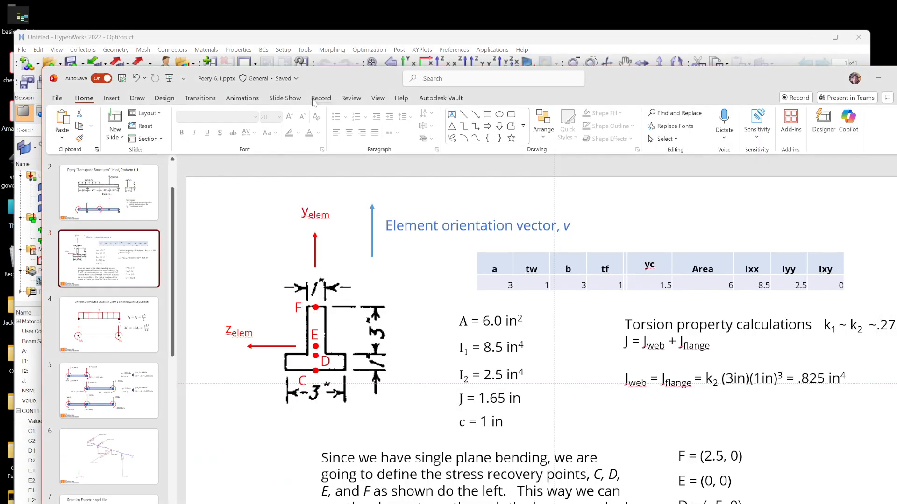
click(352, 33)
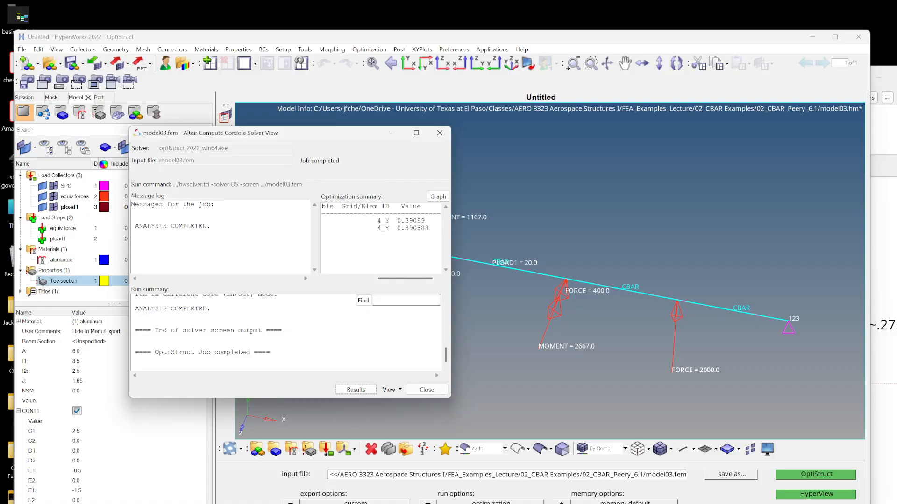
click(439, 133)
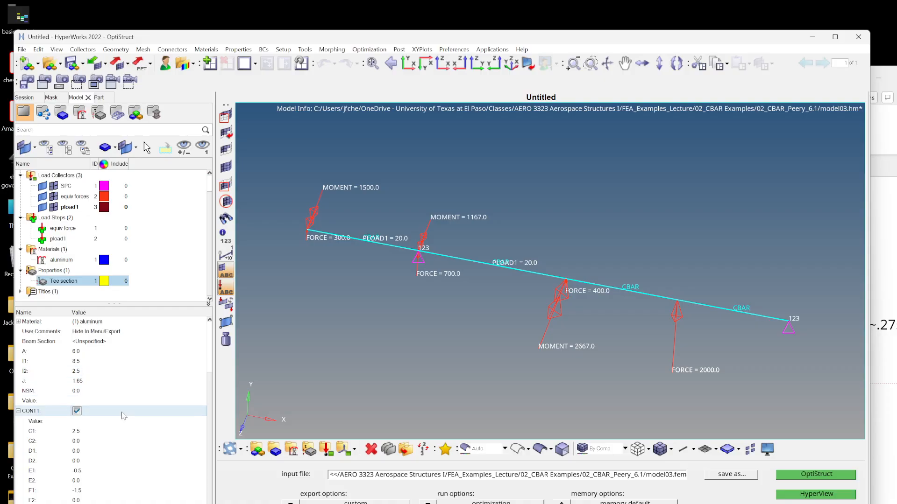
Set the Tee section's recovery coordinates to C1 -1.5, D1 -0.5, E1 0 and F1 2.5, and check them against the PowerPoint slide
click(88, 431)
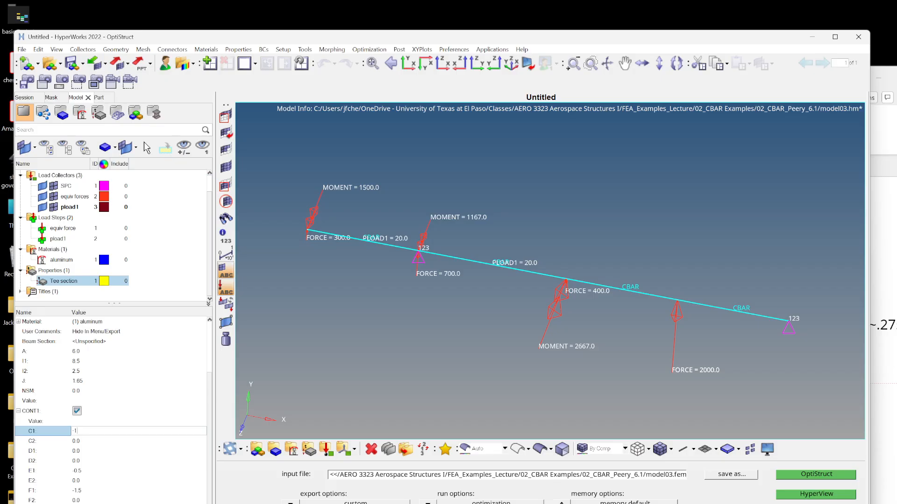
click(92, 451)
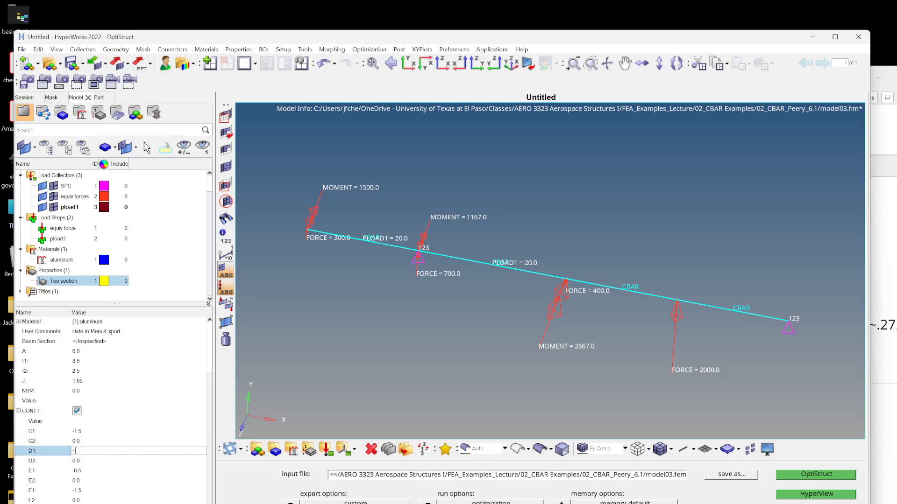
click(86, 472)
text(0)
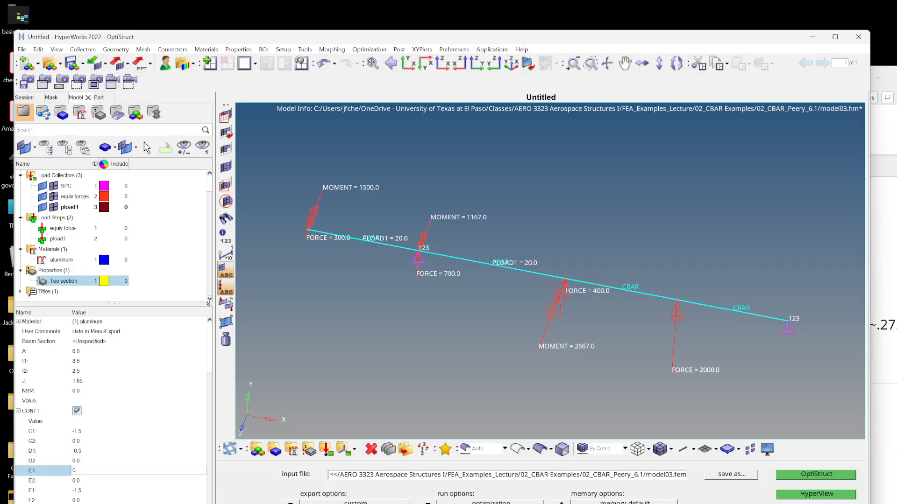
click(94, 491)
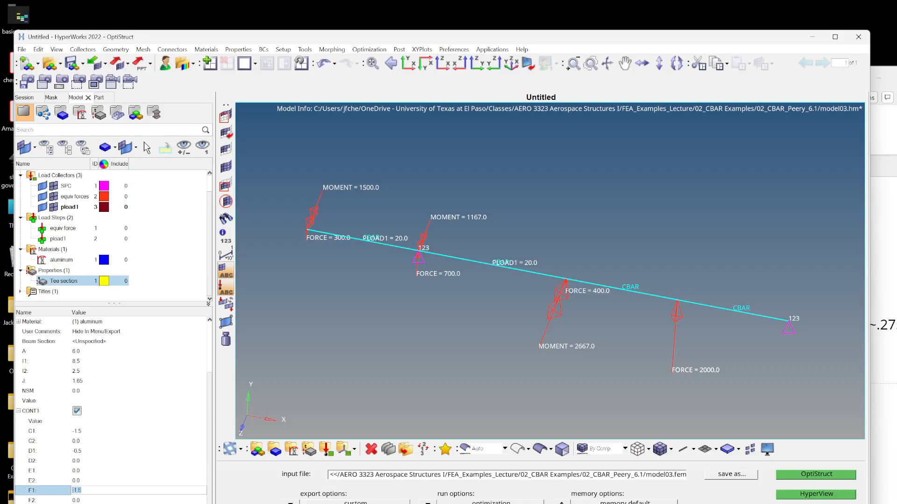
text(2.5)
key(Return)
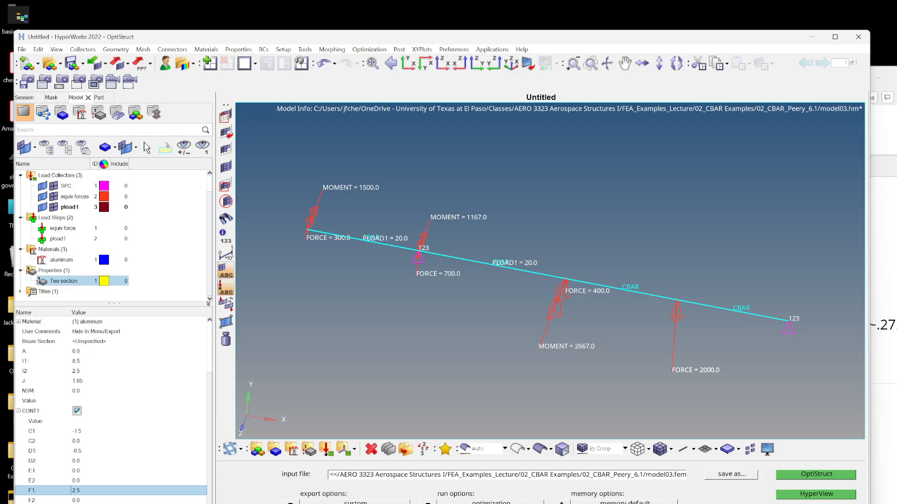
key(alt+Tab)
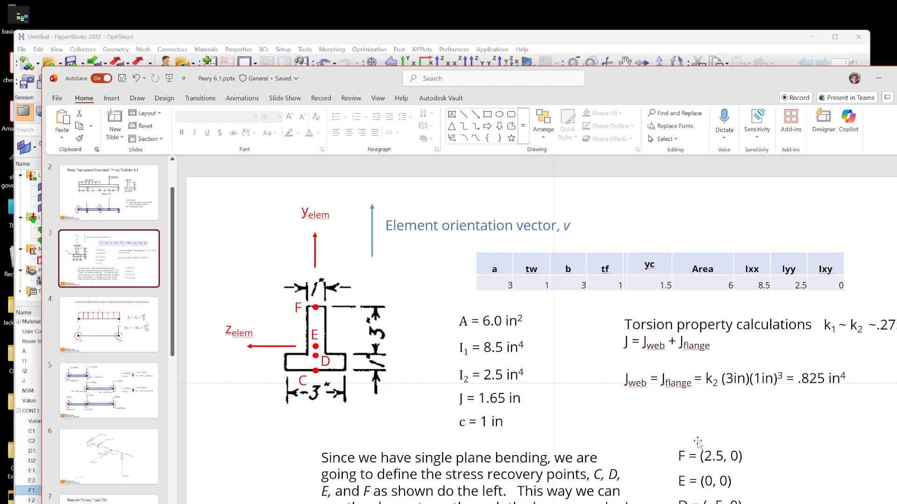
click(9, 440)
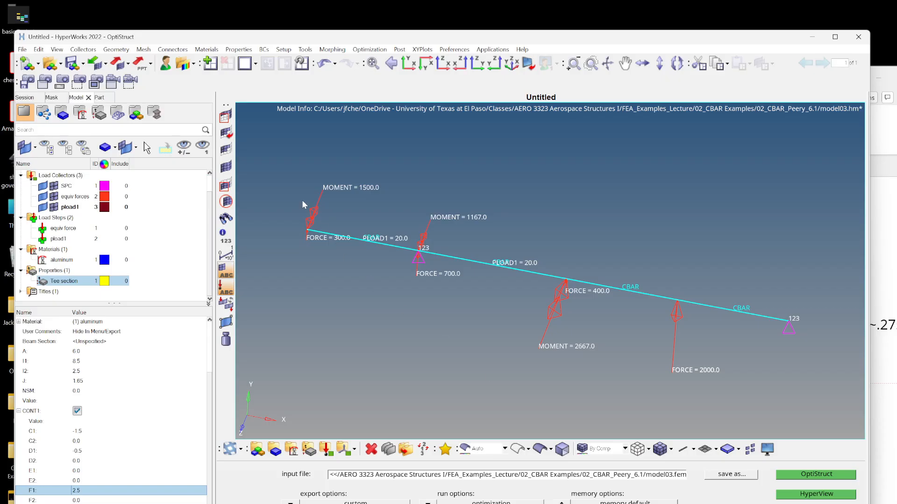
Save the model and rerun the OptiStruct analysis, overwriting the existing model03.fem
click(71, 63)
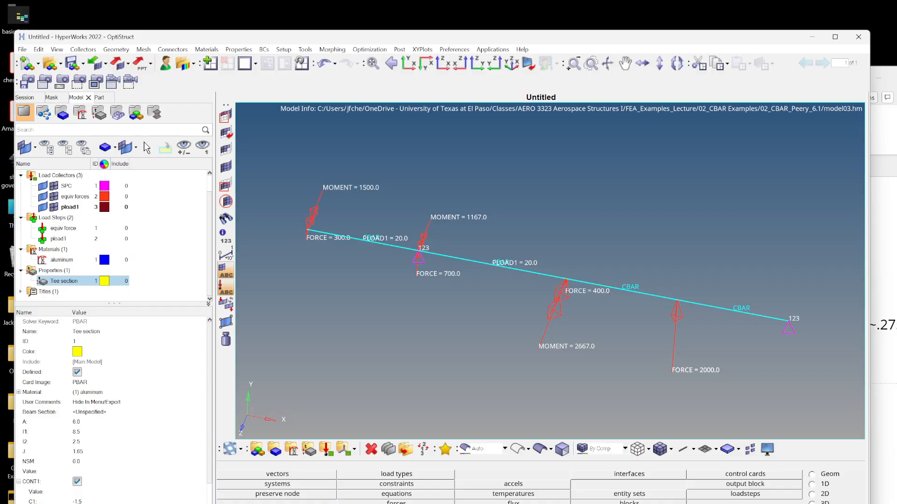
click(813, 475)
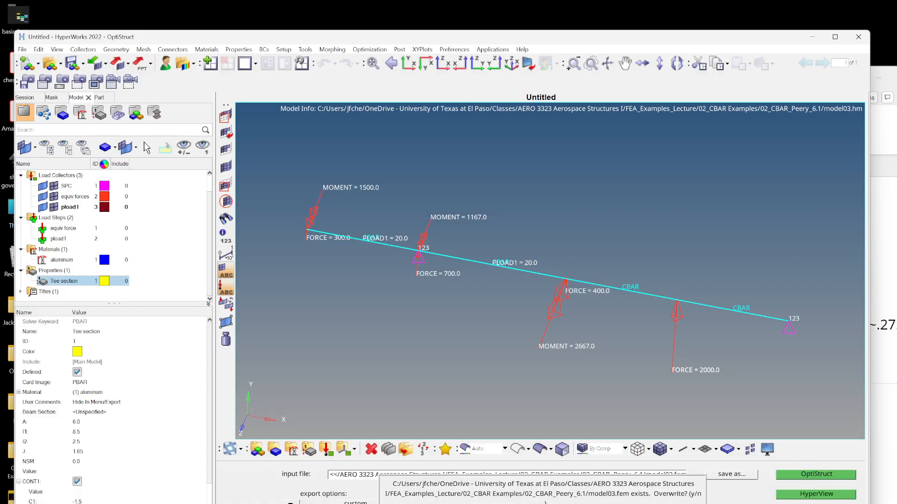
key(y)
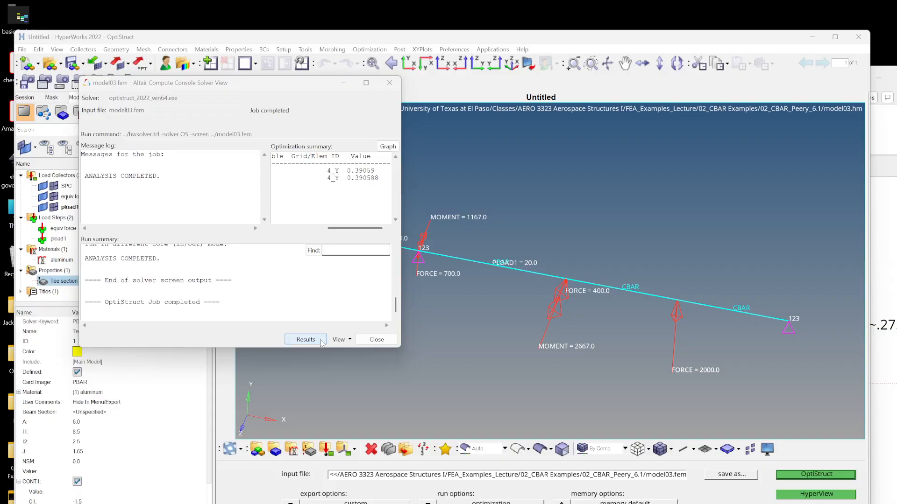
Open the analysis results and show the displaced beam in the XY plane with a deformation scale factor of 50
click(305, 341)
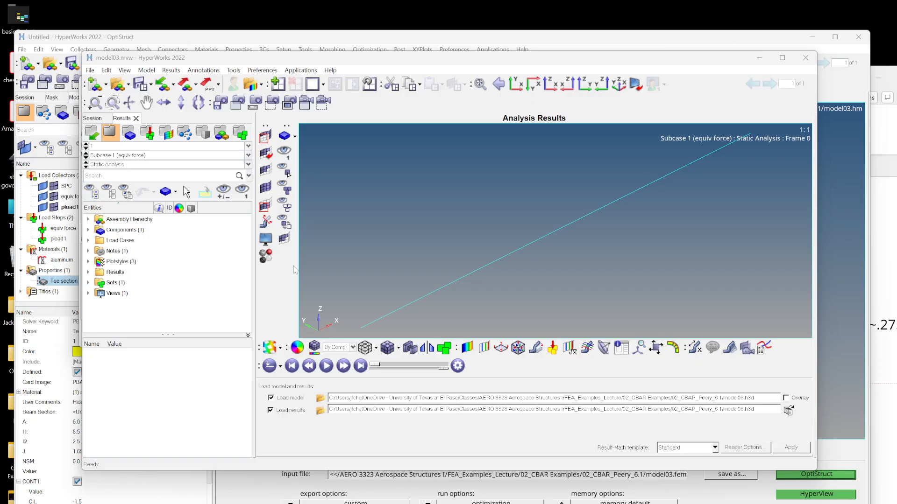
click(536, 348)
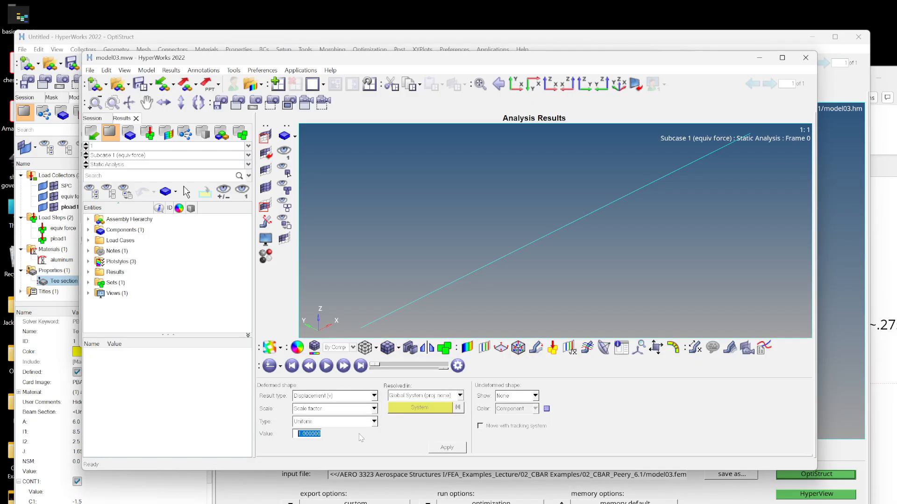
text(50)
click(457, 448)
drag(377, 366, 451, 373)
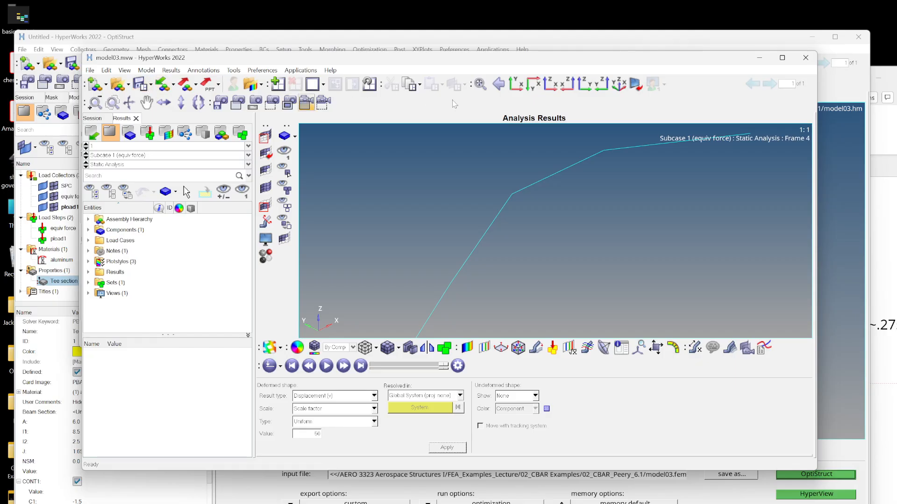
click(512, 89)
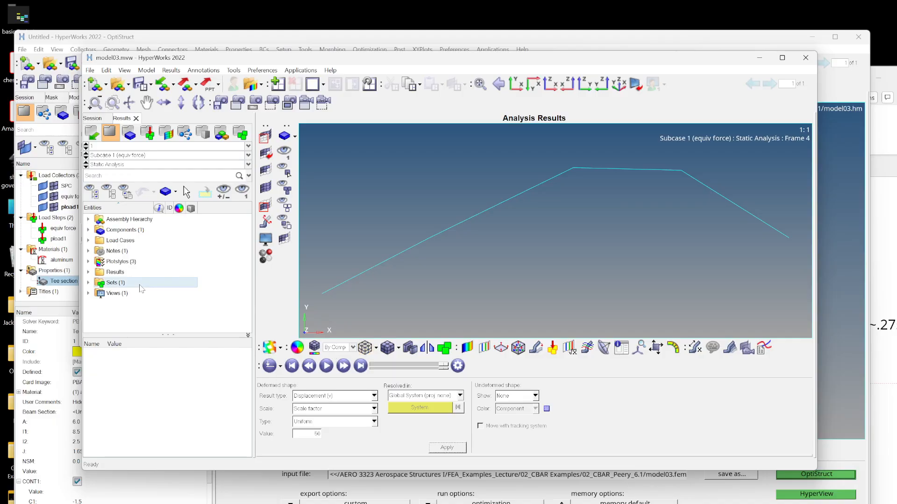
Contour the 1D element stresses using the CBAR/CBEAM Long. Stress SBE component
click(467, 347)
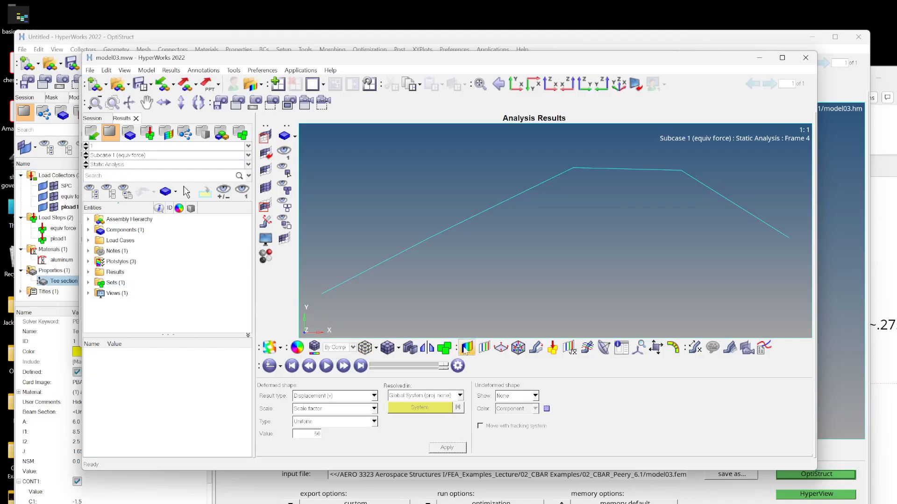
click(335, 397)
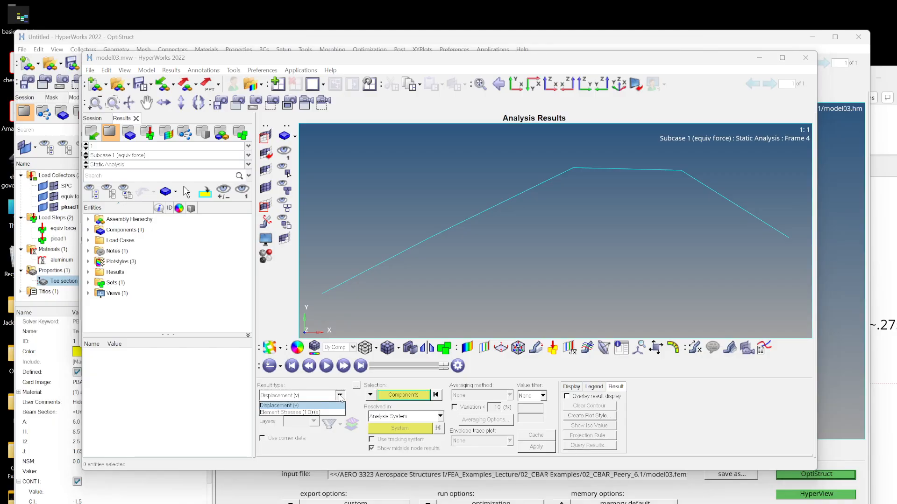
click(324, 413)
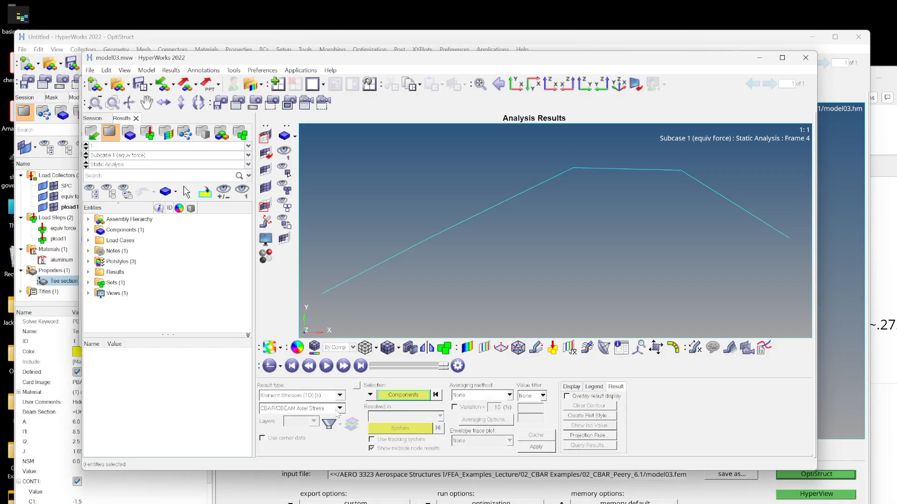
click(340, 409)
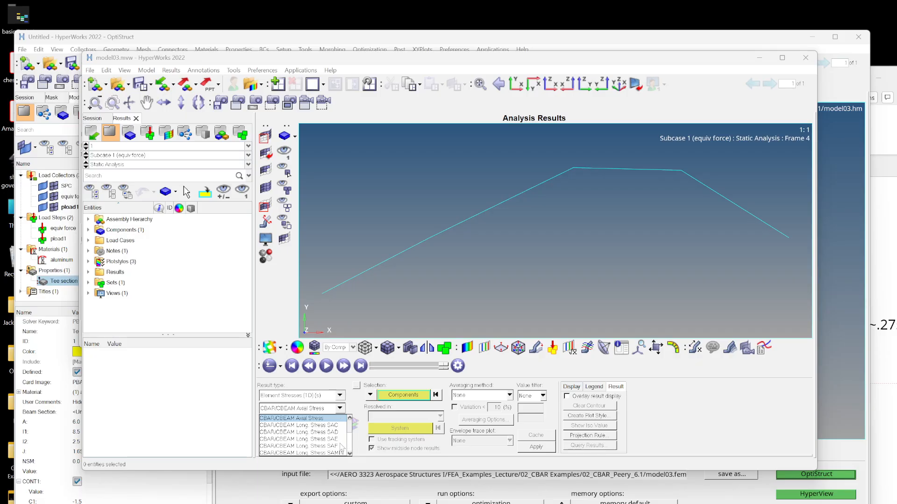
scroll(339, 448, down, 3)
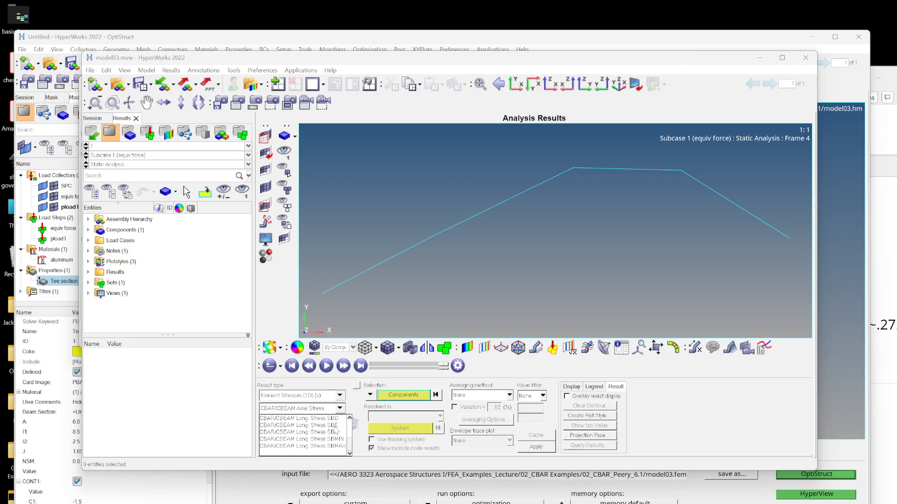
click(335, 432)
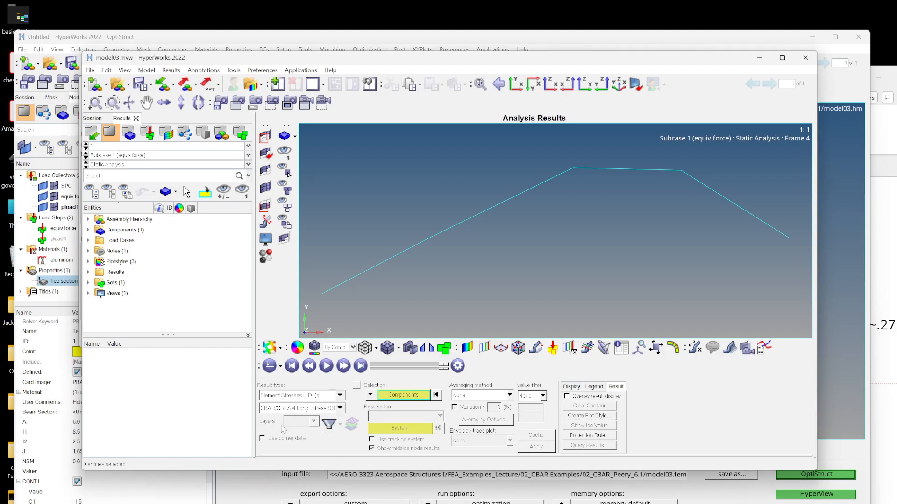
click(536, 448)
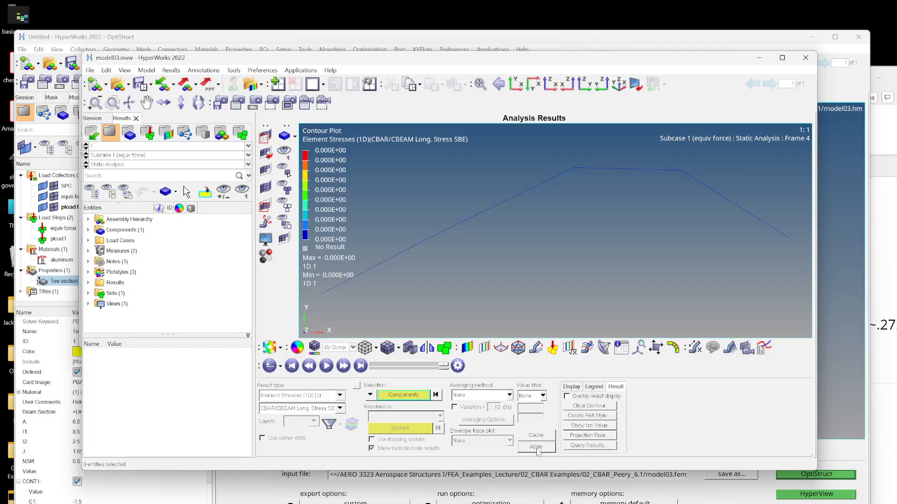
Change the stress contour to the CBAR/CBEAM Long. Stress SBF component
click(340, 409)
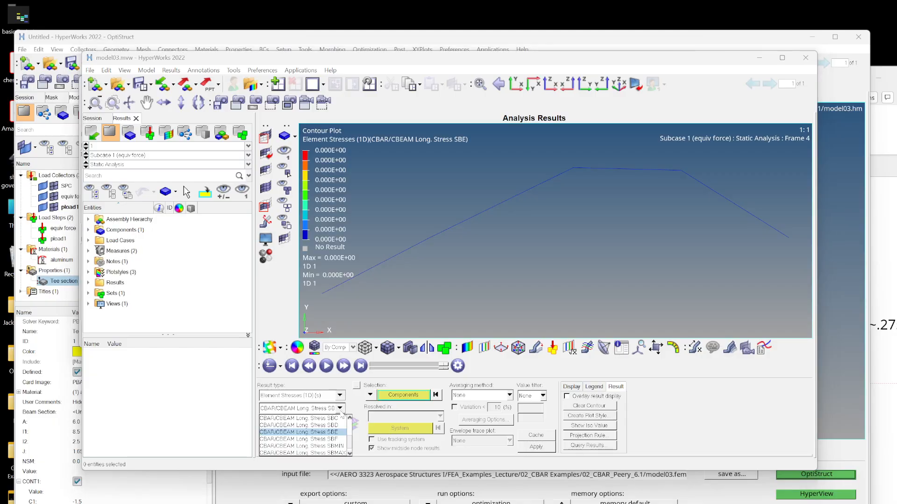
click(347, 443)
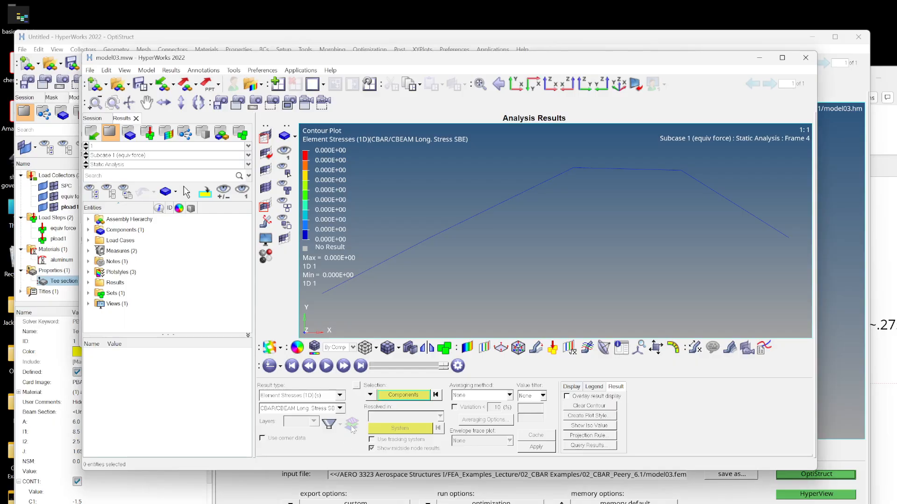
click(528, 448)
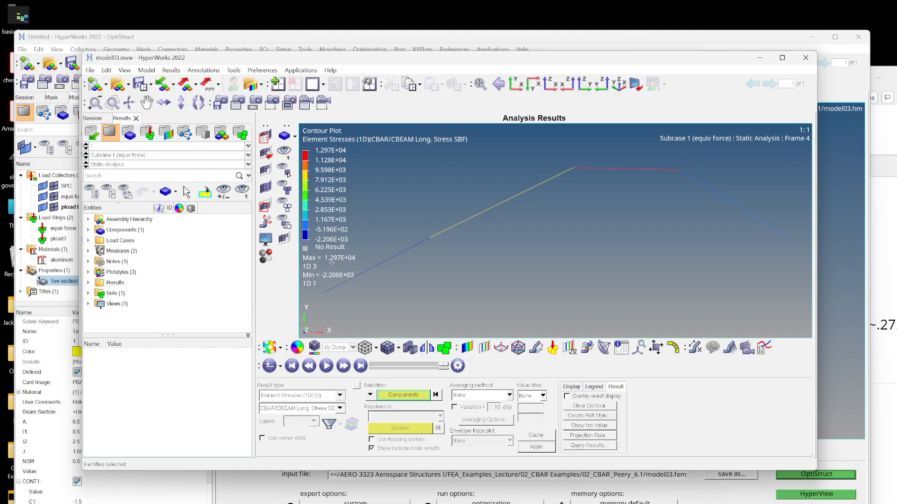
Change the stress contour to CBAR/CBEAM Long. Stress SBMAX, and review the tee section slide in PowerPoint before returning to the HyperWorks results
click(319, 409)
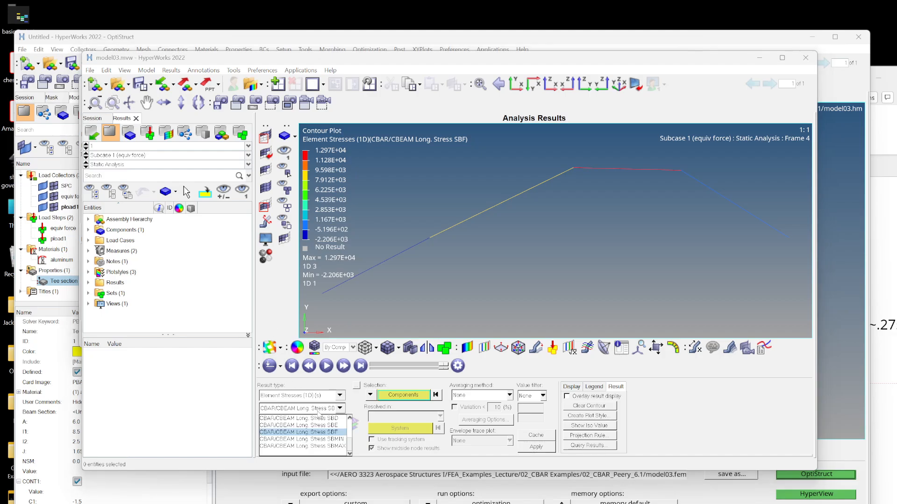
click(313, 446)
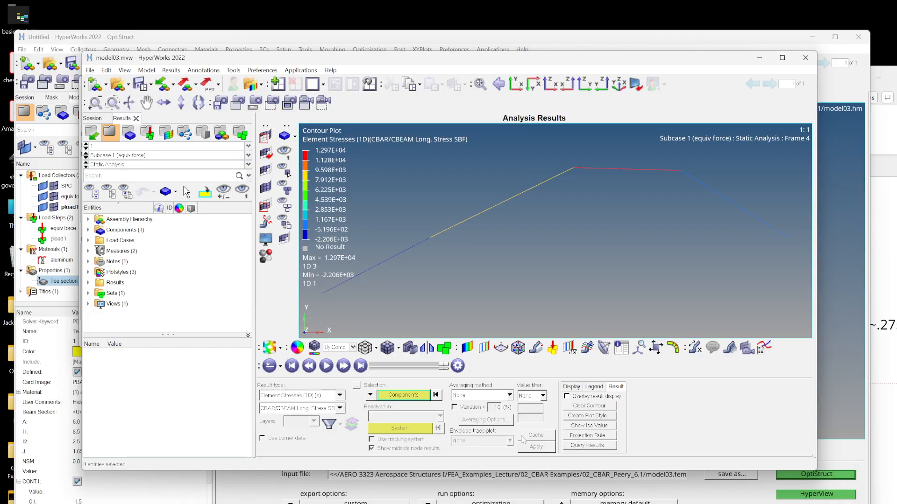
click(536, 447)
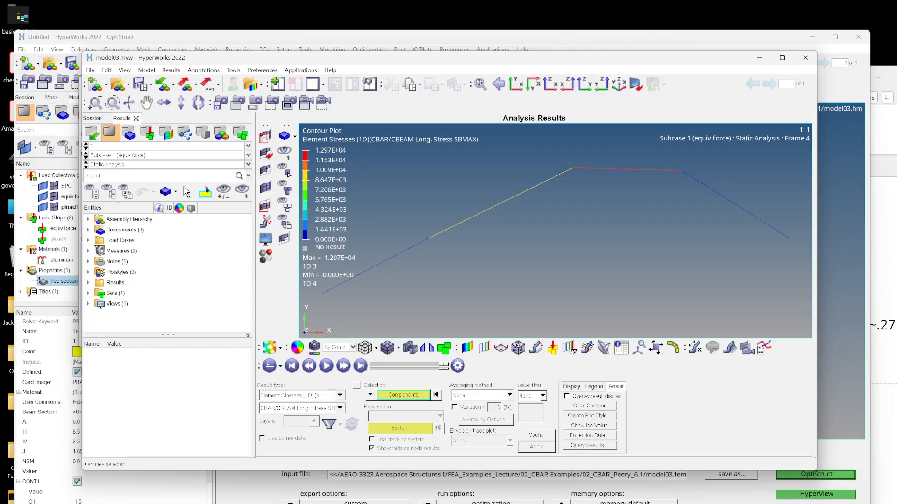
click(411, 503)
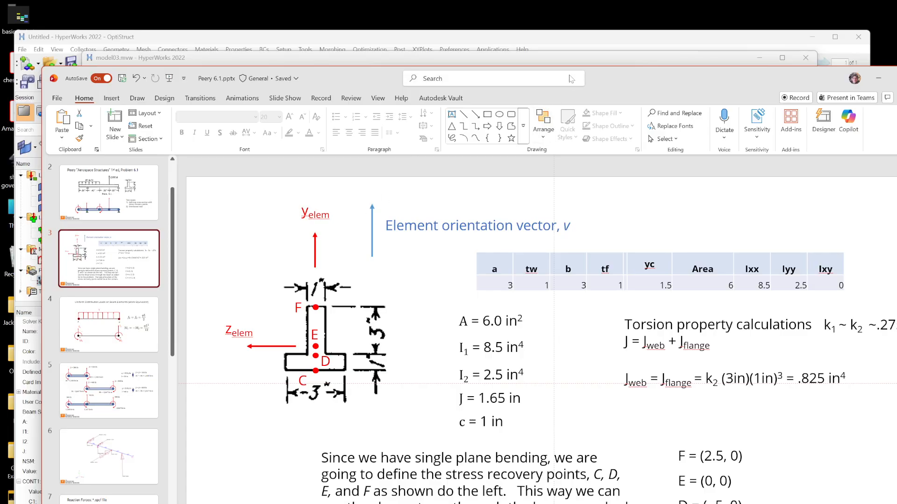
click(582, 62)
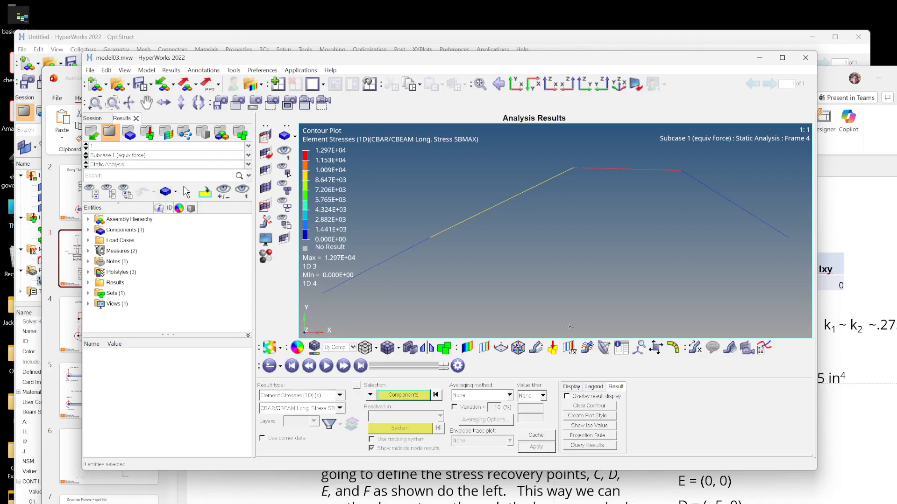
Show the stress contour for Subcase 2 (pload1), and review the tee section slide in PowerPoint before returning to the HyperWorks results
click(170, 156)
click(140, 171)
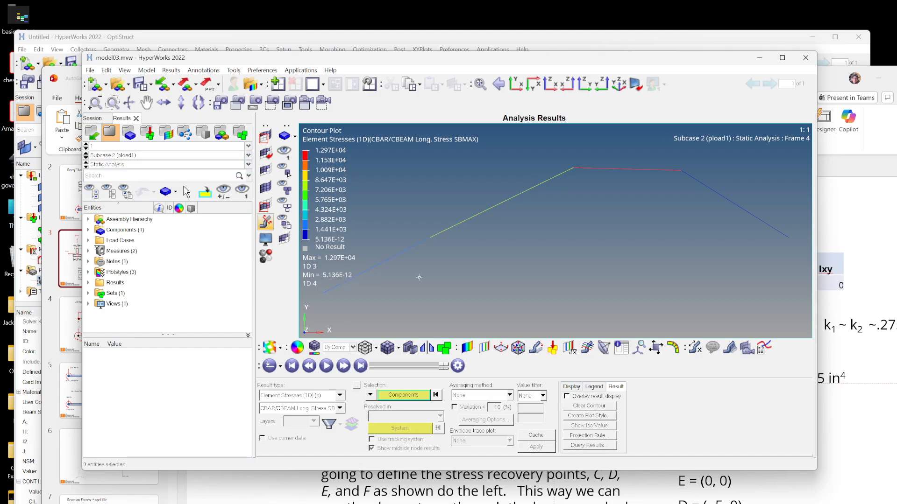
click(544, 447)
click(824, 495)
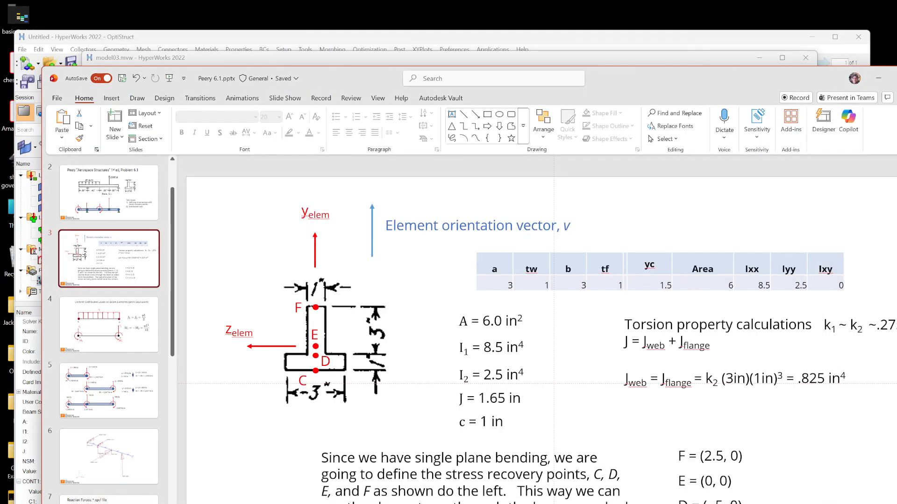
click(562, 63)
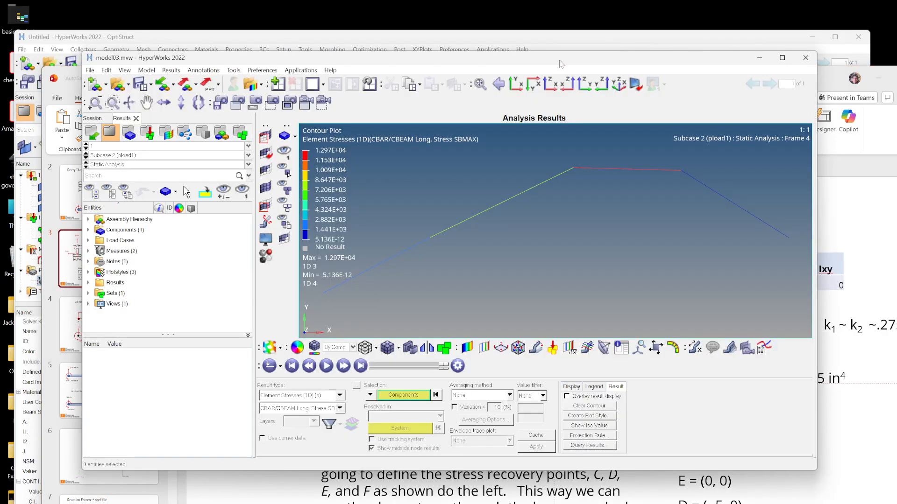